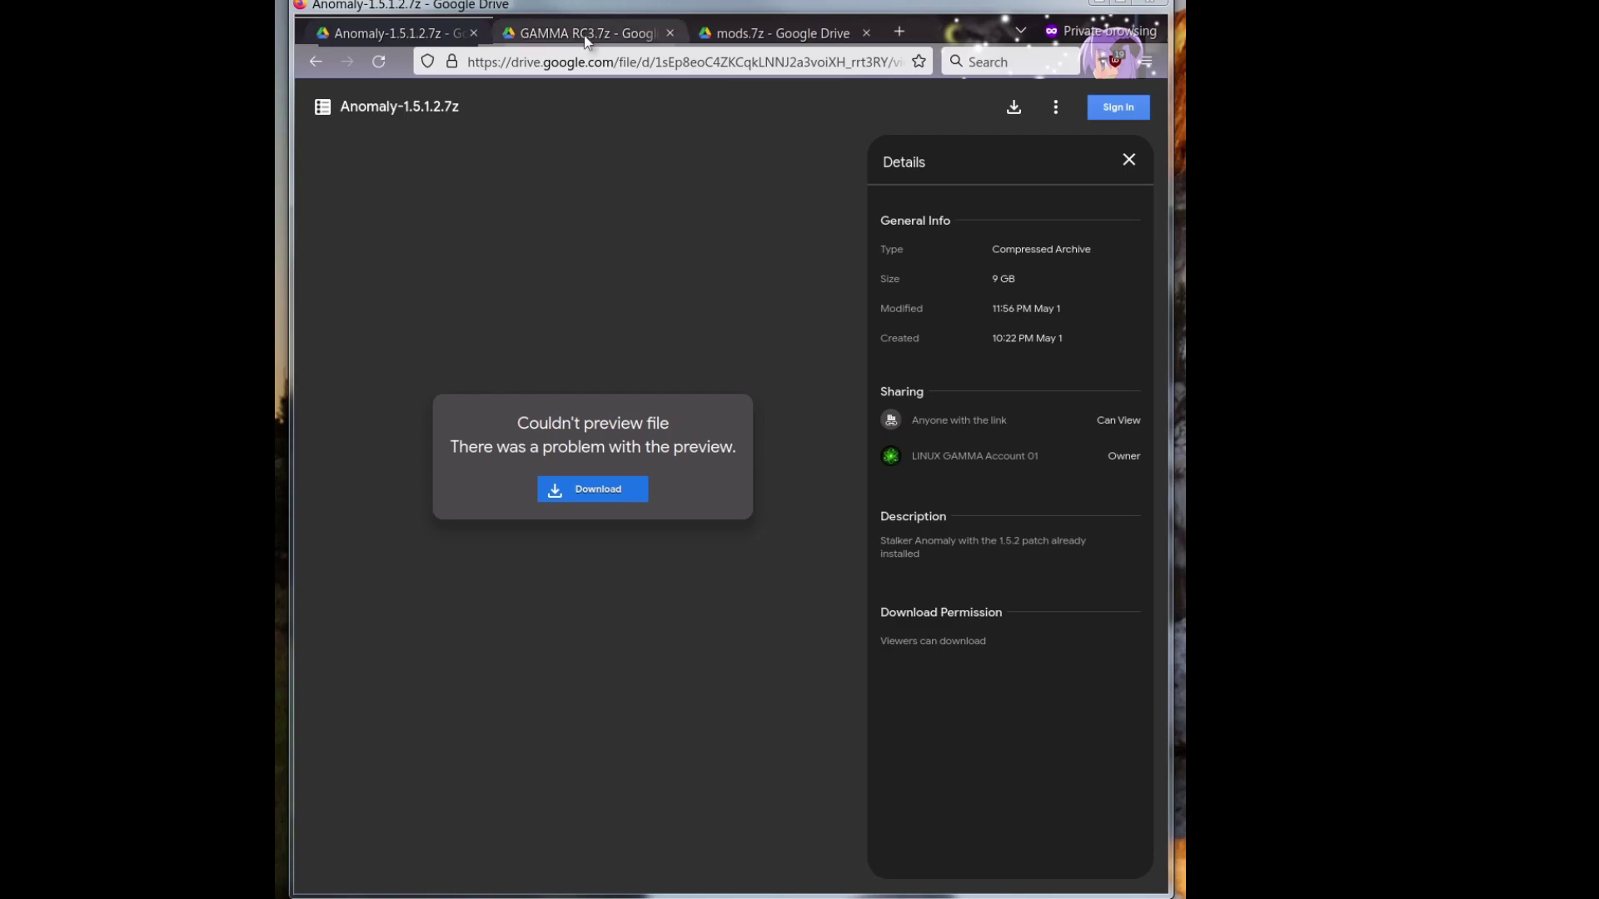
- View the GAMMA RC3.7z archive page, then the 10 GB mods.7z page in Google Drive
click(620, 33)
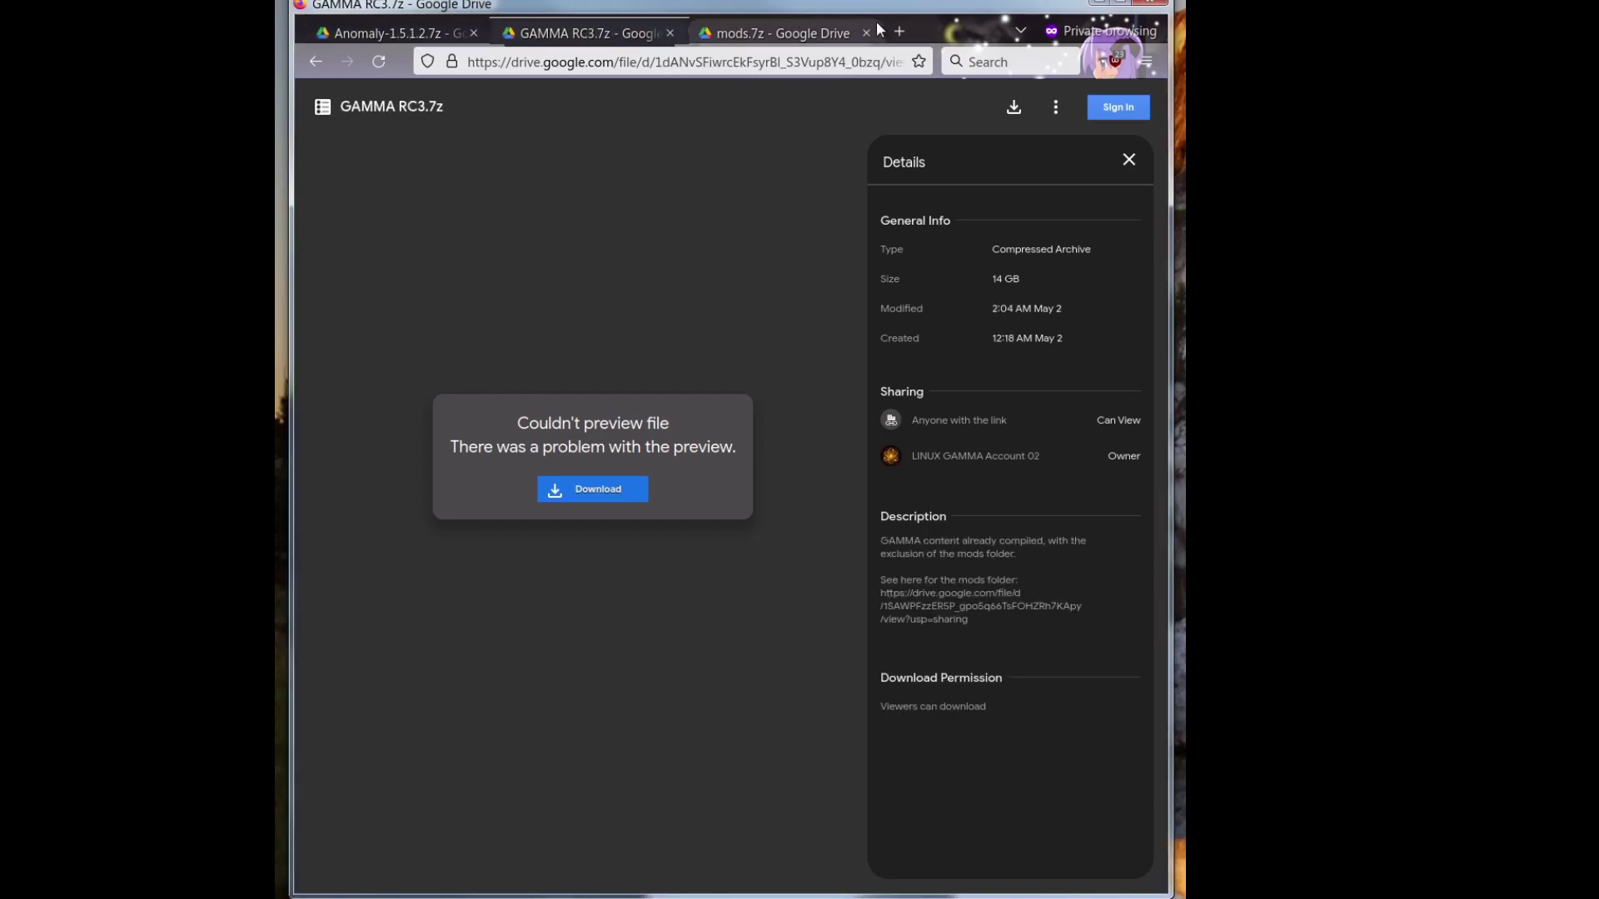
click(806, 33)
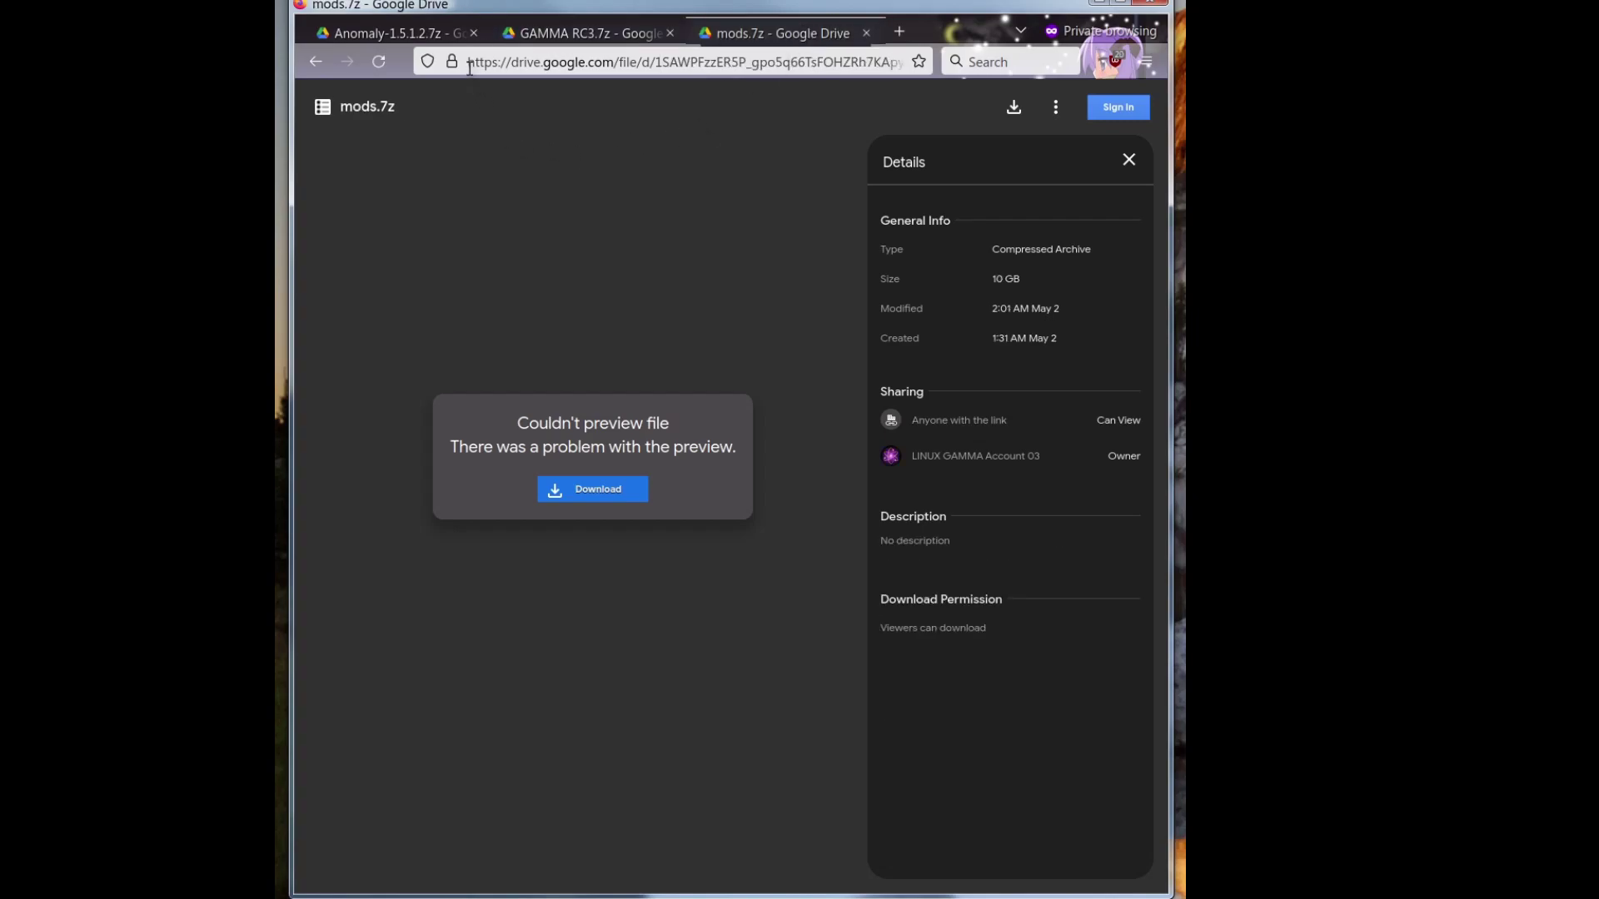
- Start renaming the Stalker Call of Pripyat GAMMA folder, then cancel, keeping its original name
click(410, 36)
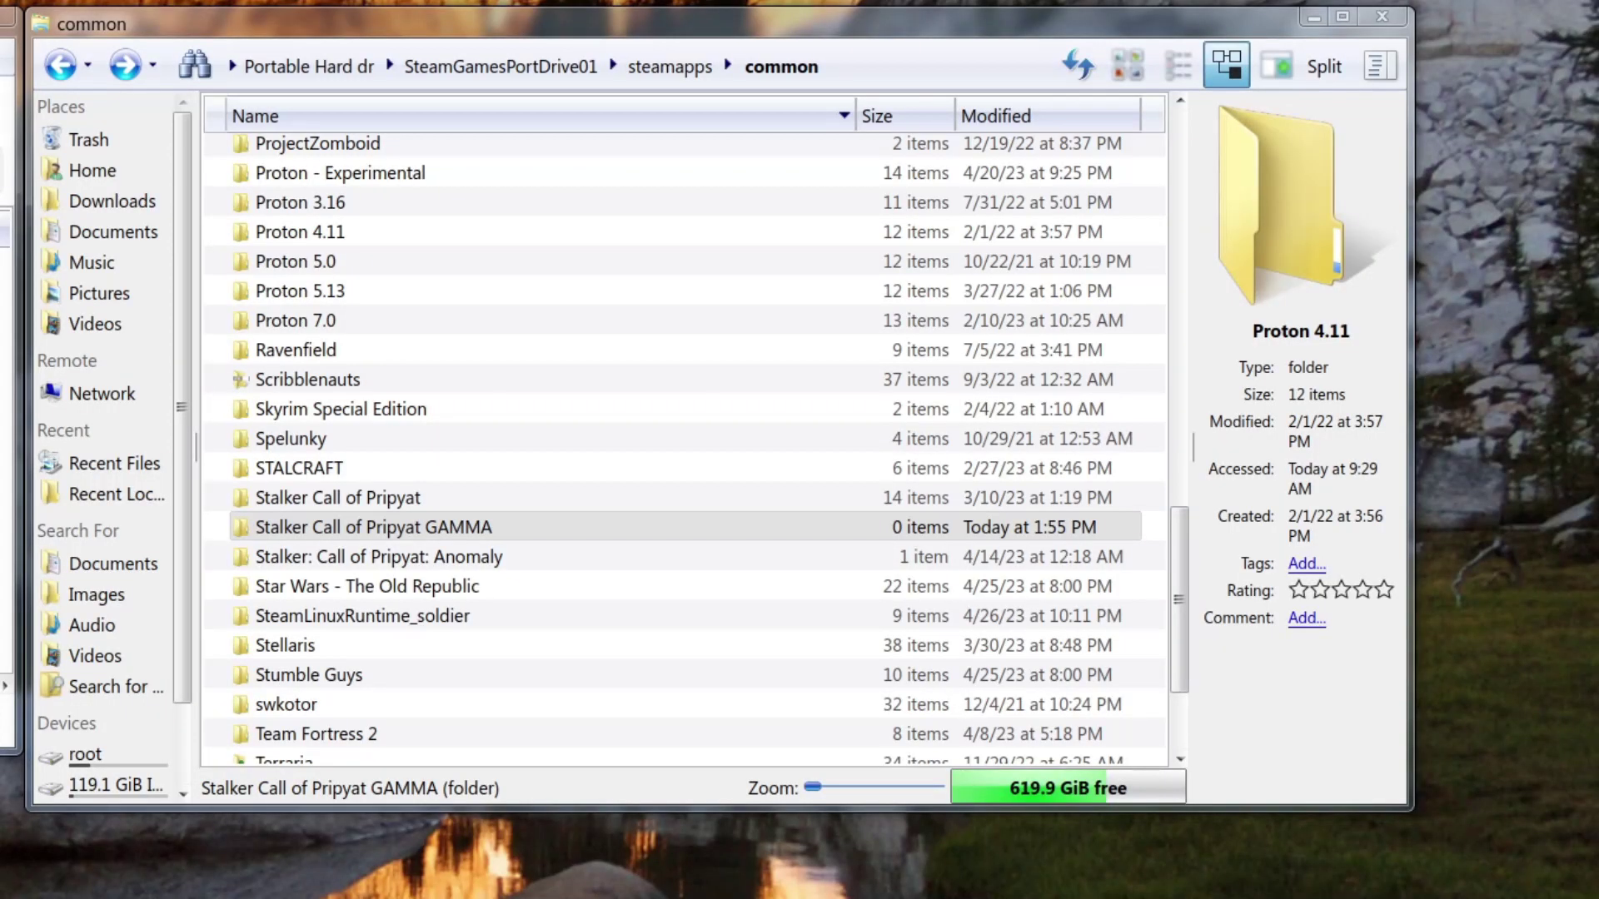
click(593, 535)
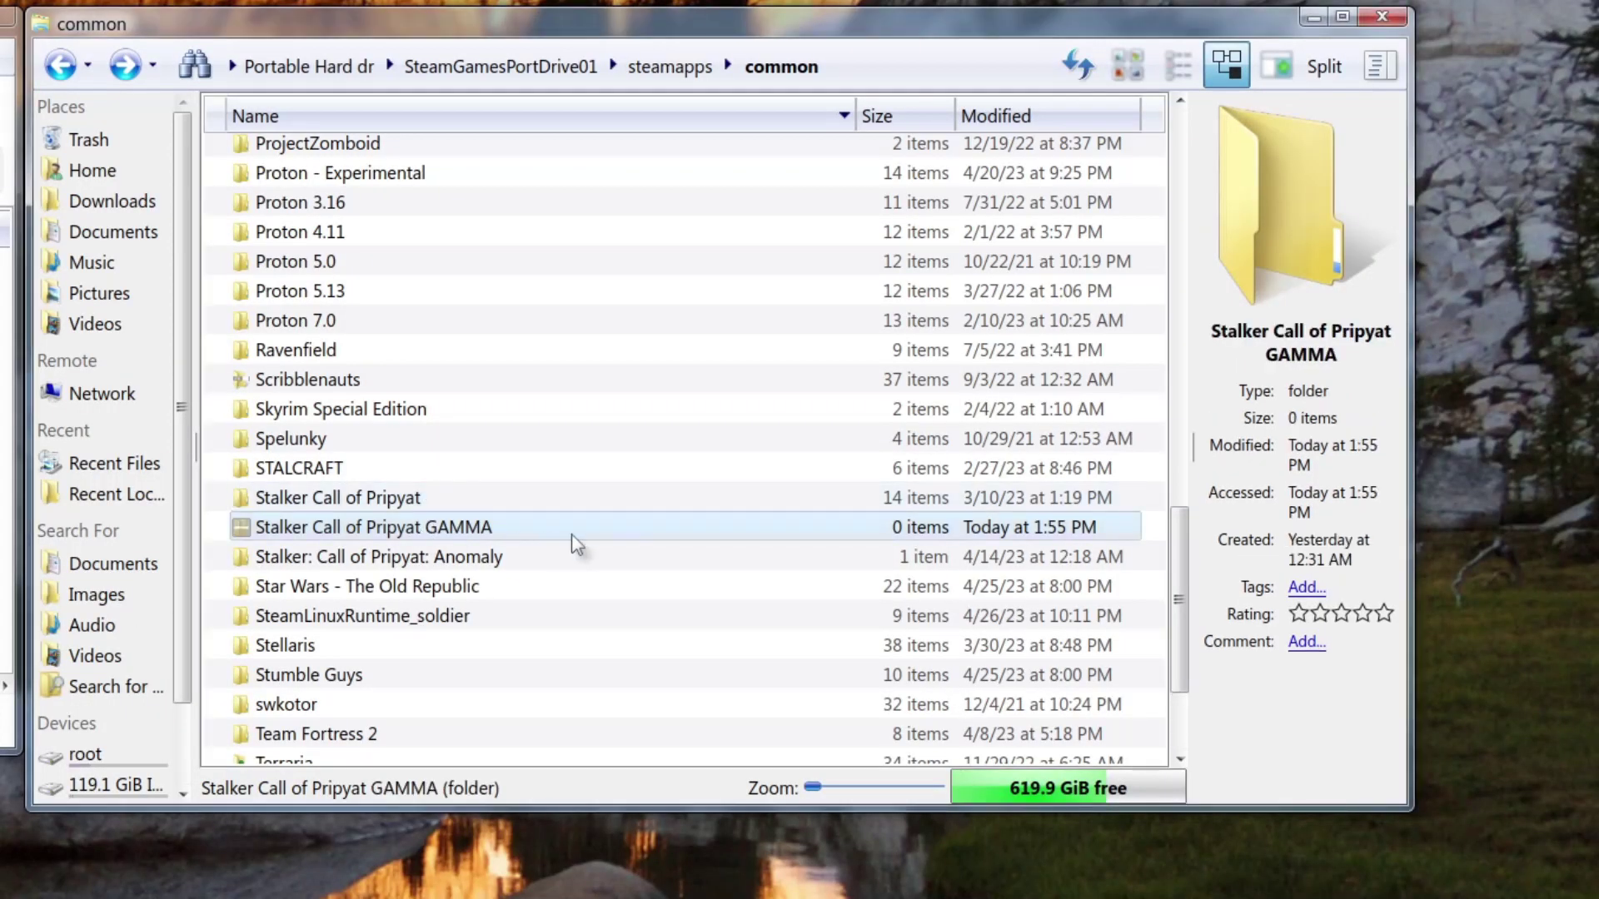
key(F2)
click(680, 531)
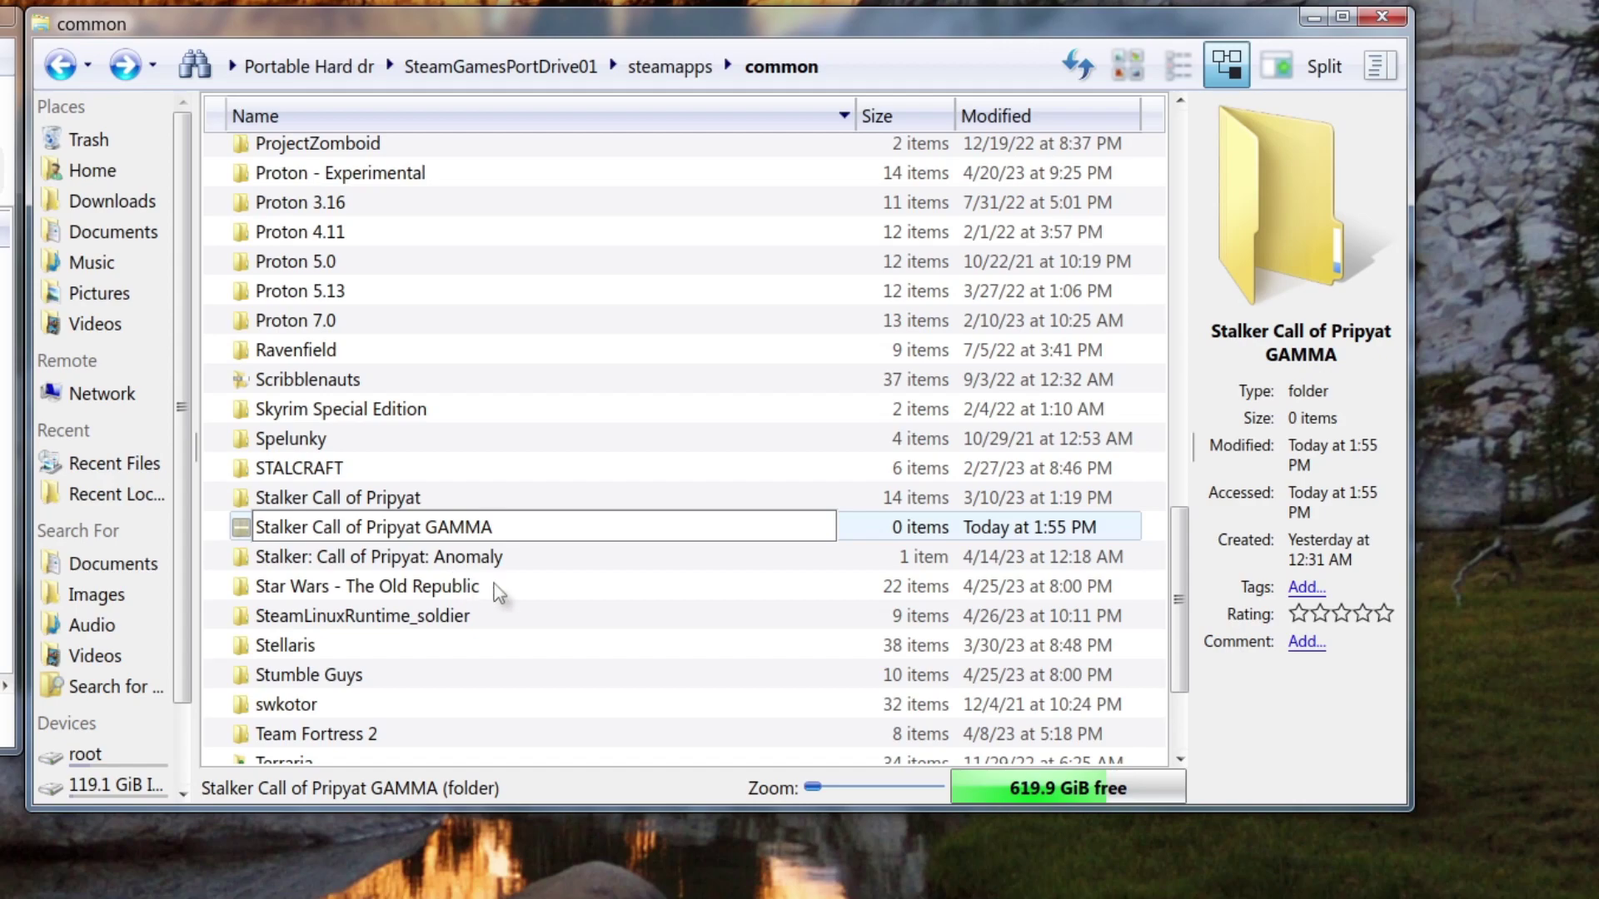
click(505, 562)
click(545, 531)
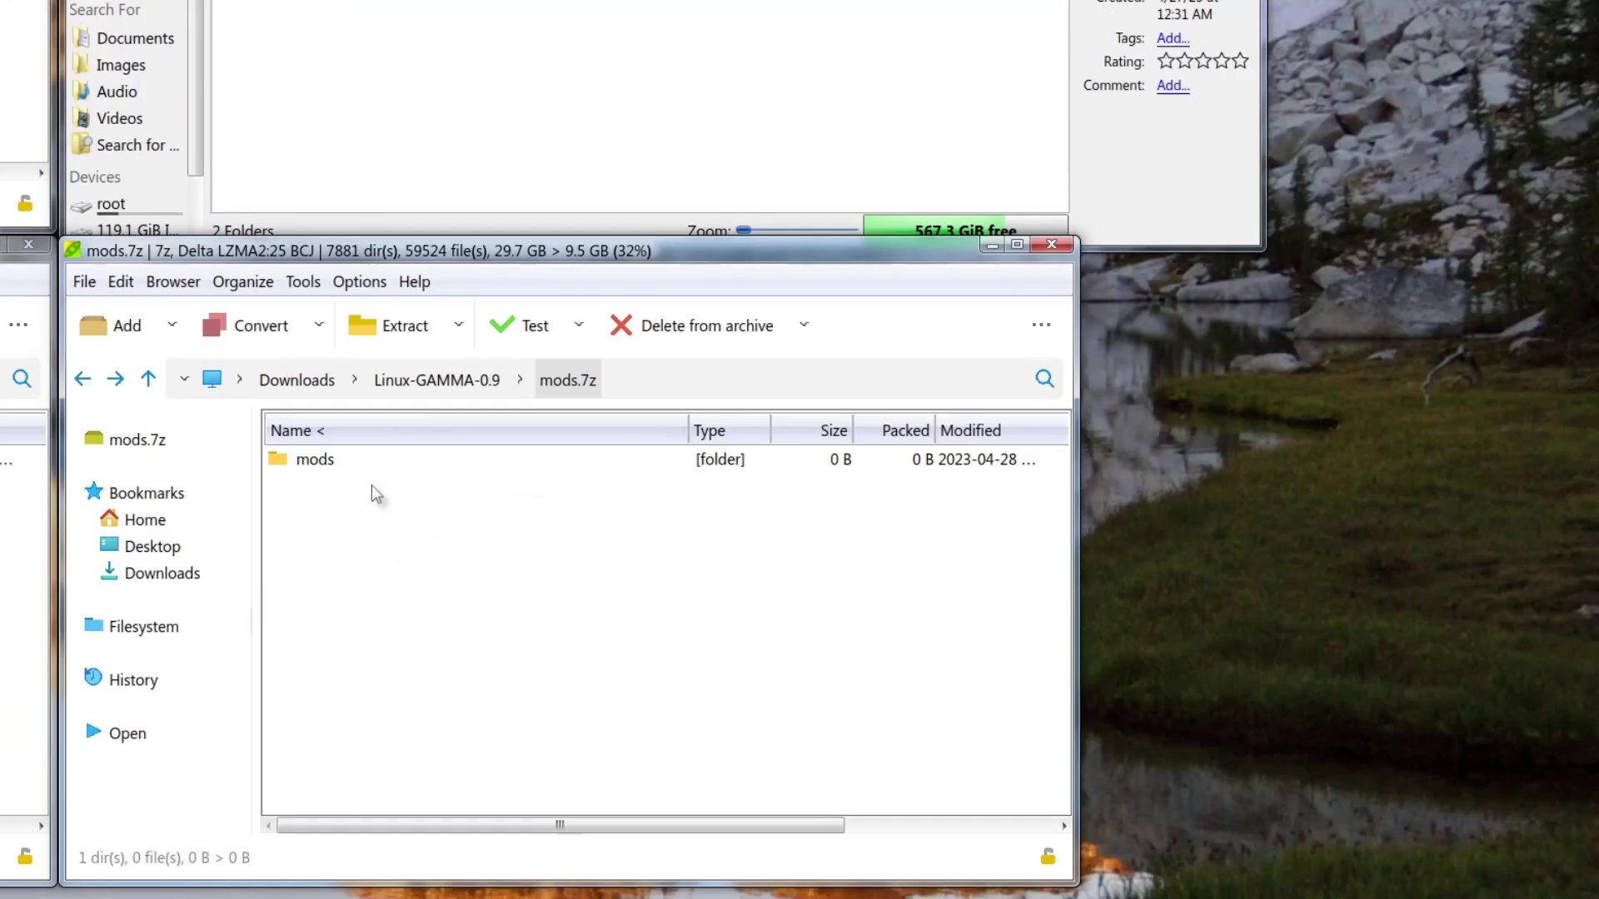
- Set mods.7z's extraction output path to the GAMMA RC3 folder inside Stalker Call of Pripyat GAMMA
click(388, 326)
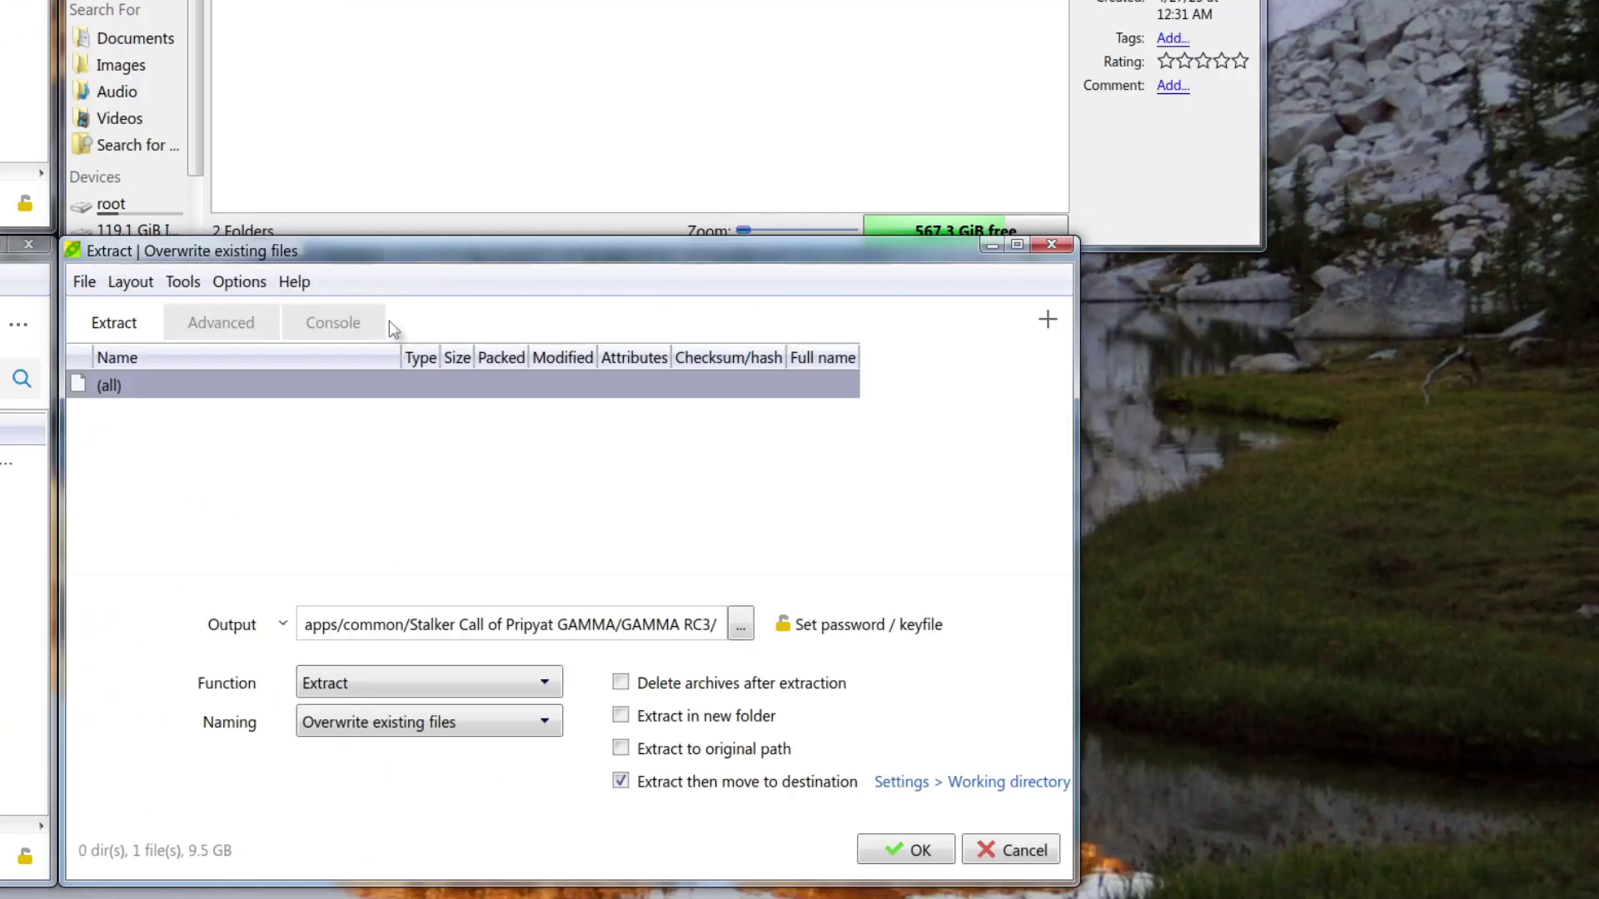
click(619, 617)
key(End)
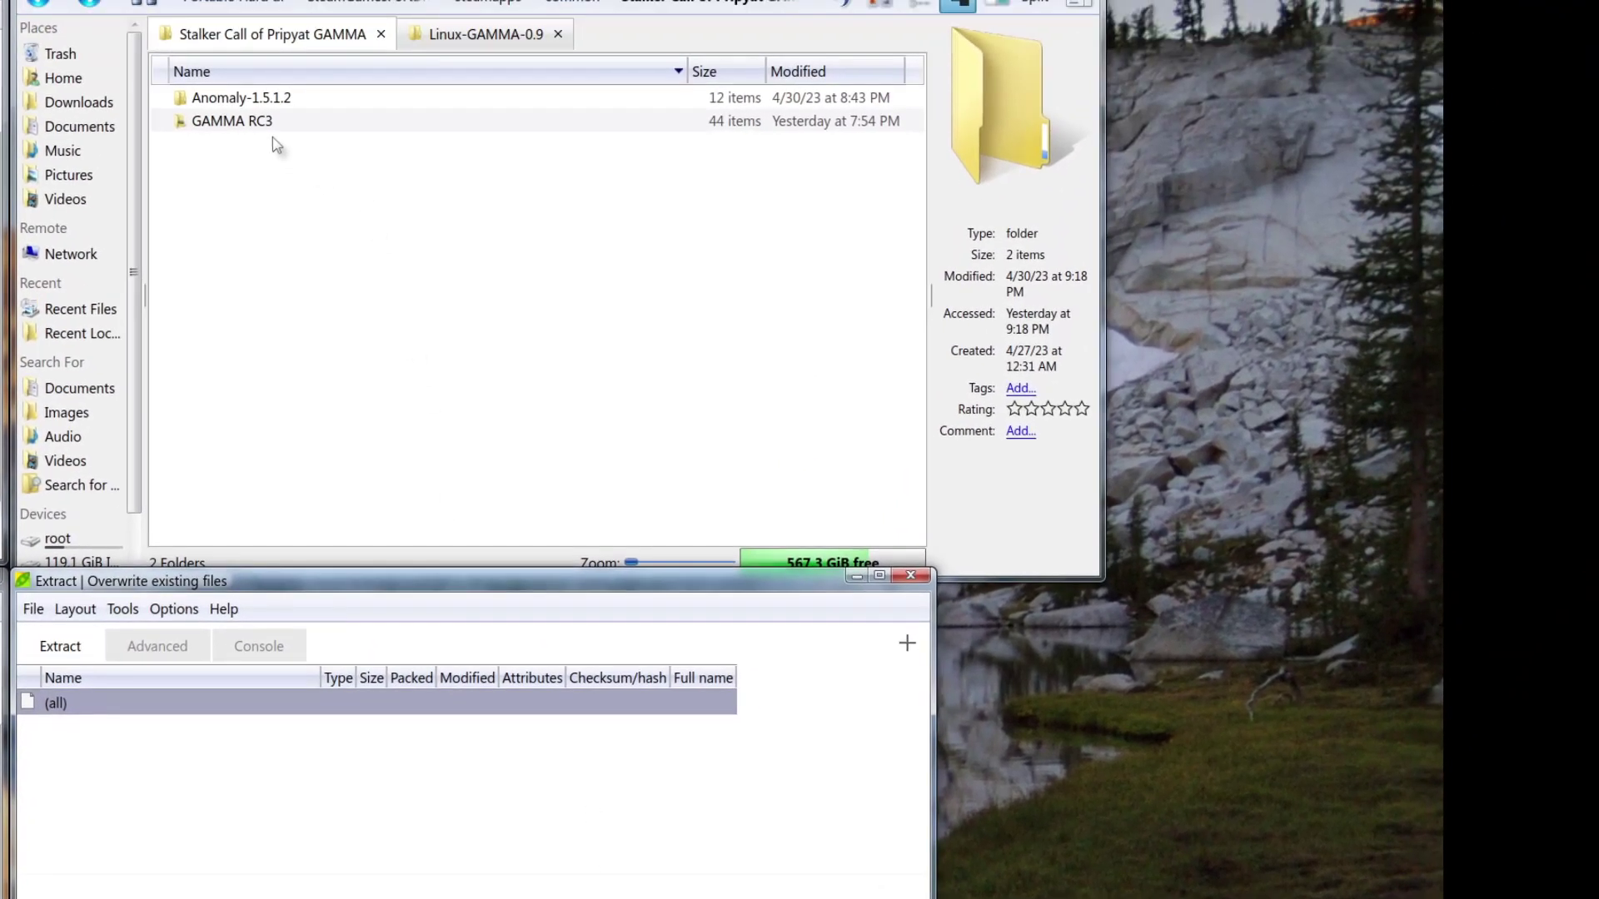
click(272, 125)
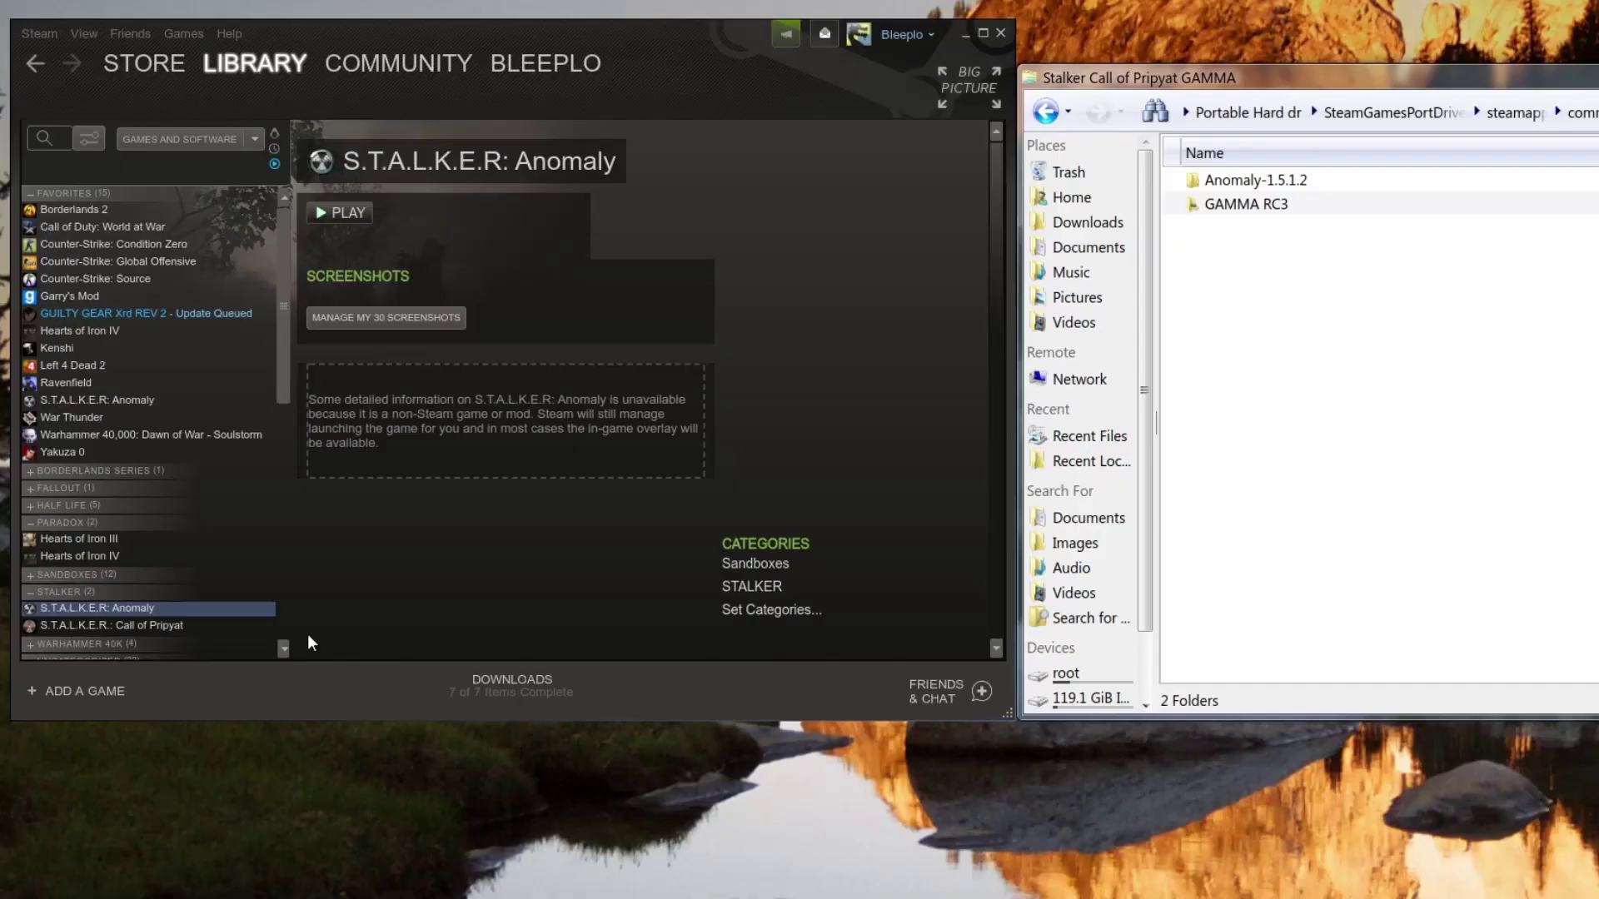
- Open the GAMMA RC3 folder and look through its contents
double_click(1259, 207)
scroll(1283, 375, down, 7)
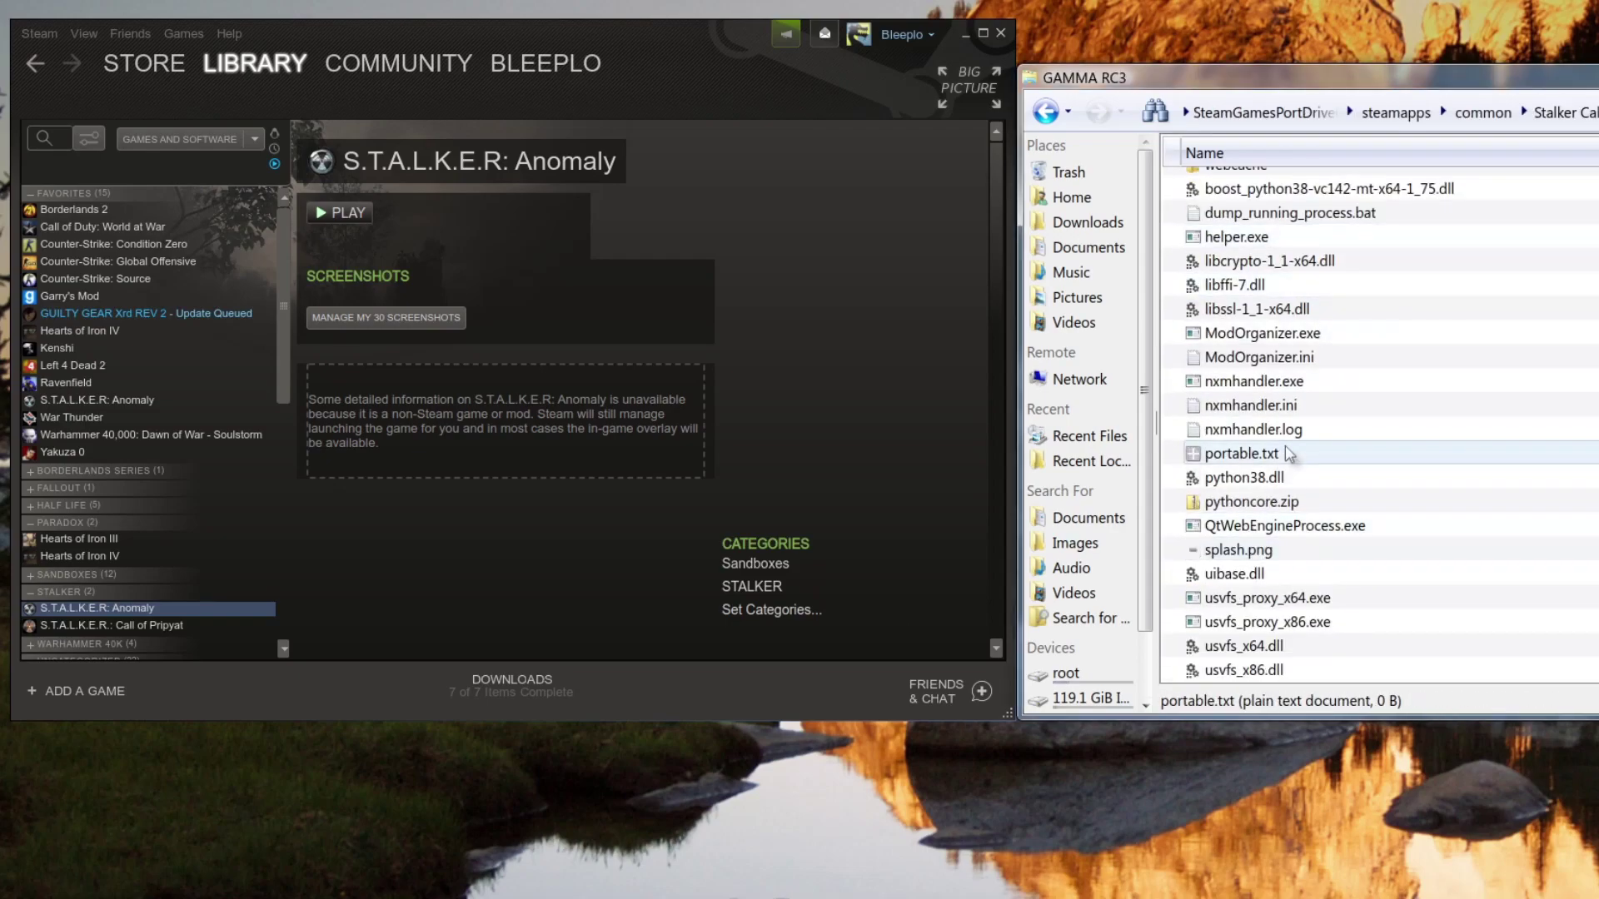
scroll(1290, 454, up, 5)
scroll(1304, 517, down, 3)
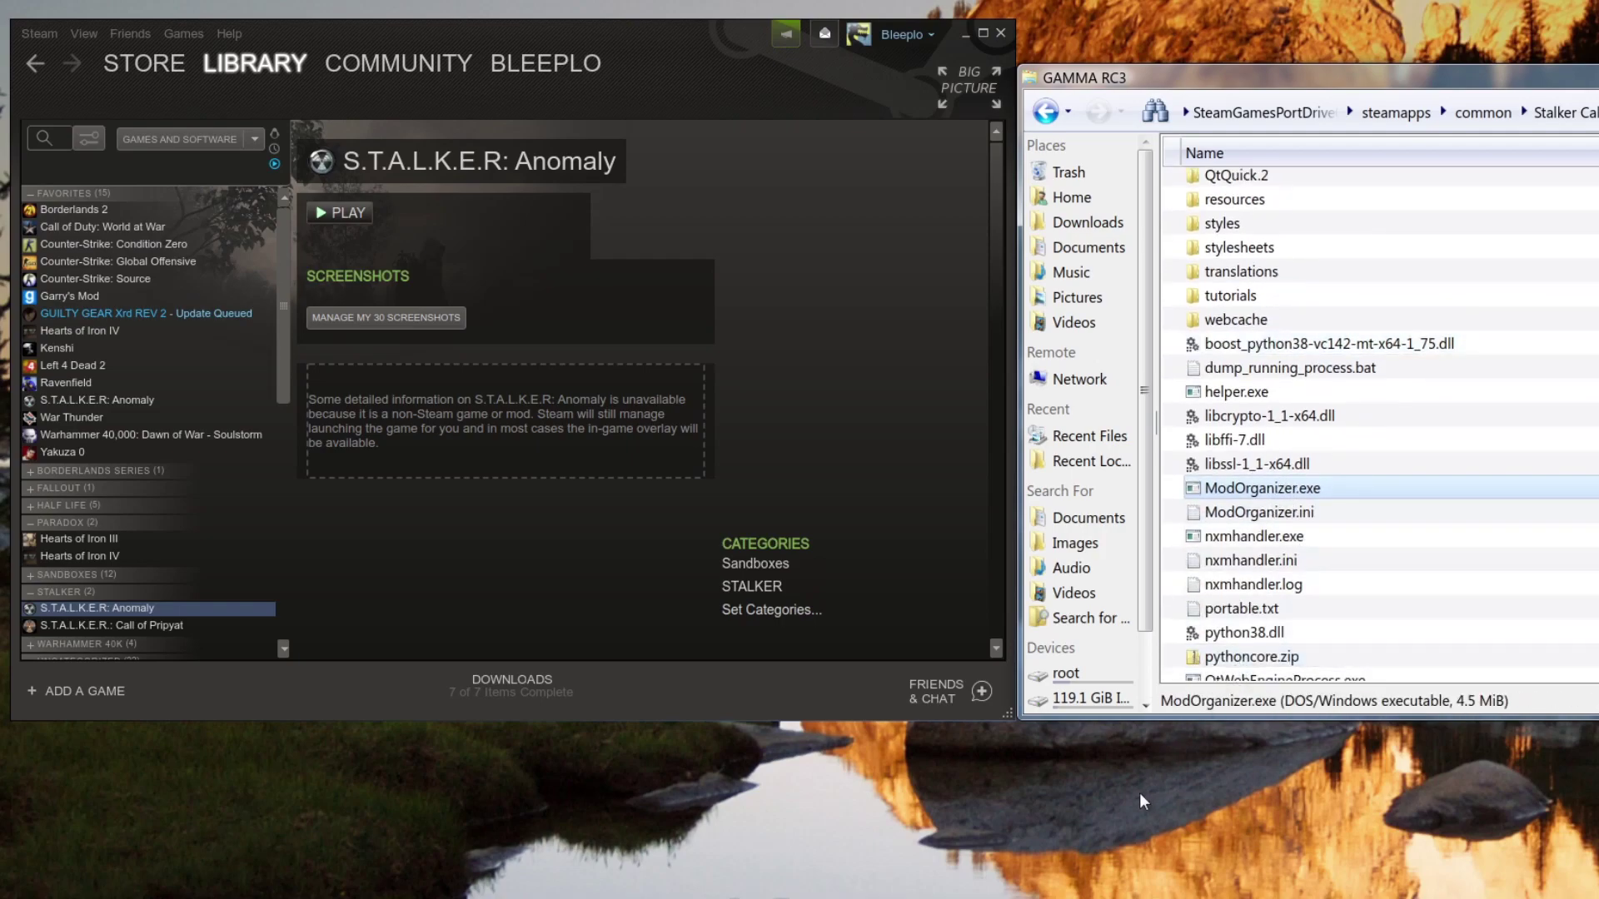
- Add ModOrganizer.exe to the Steam library as a non-Steam game, with All Files shown
click(62, 693)
click(129, 627)
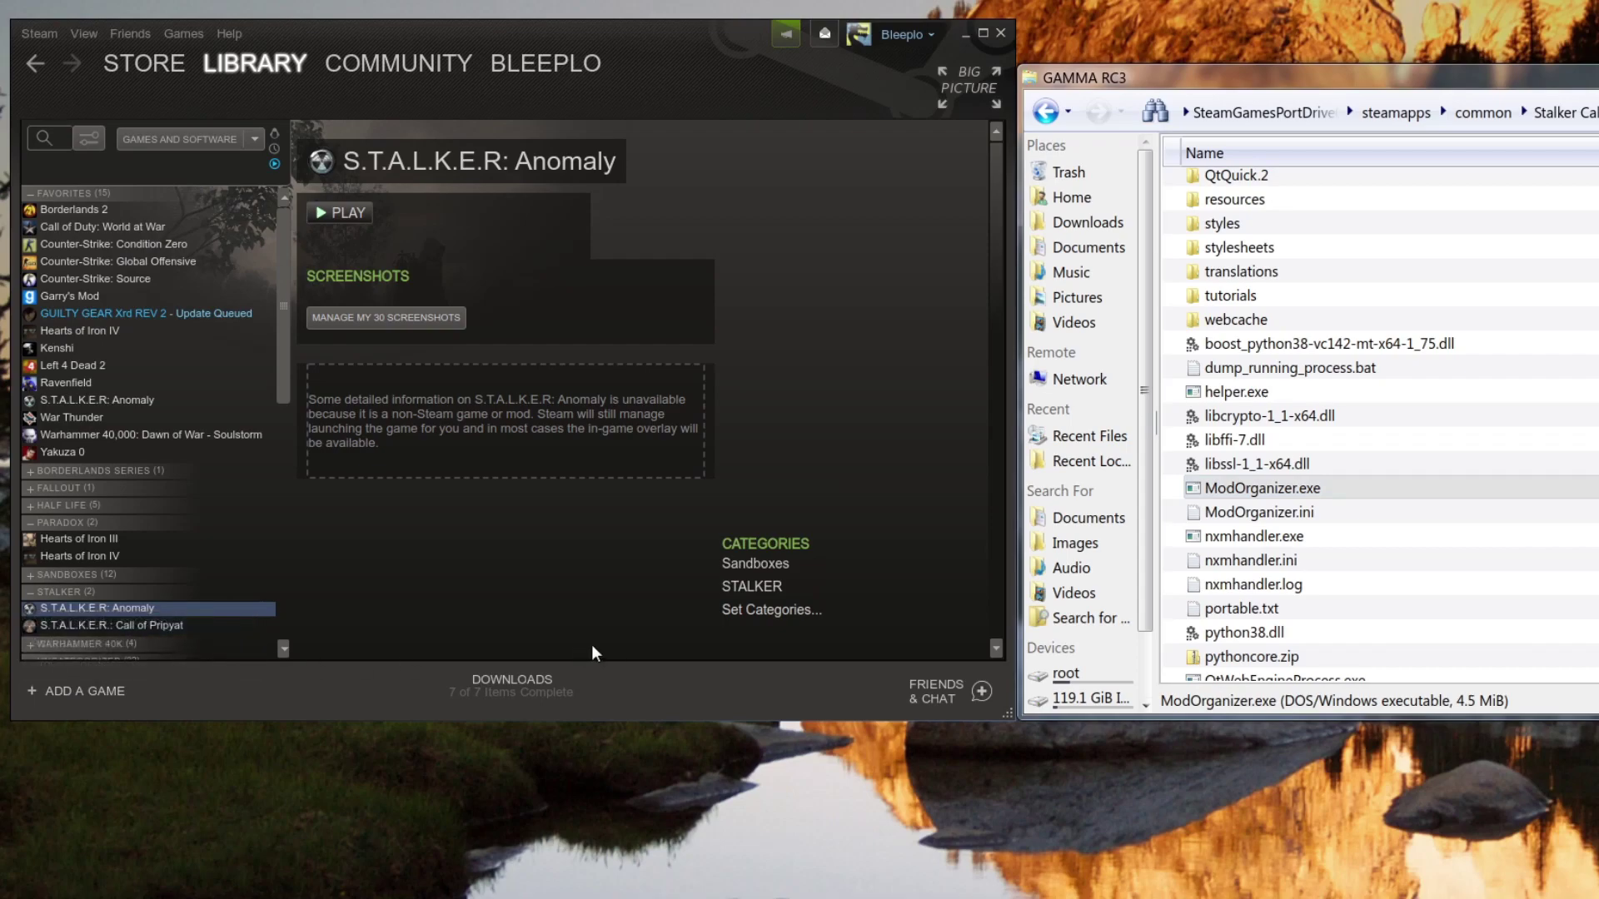
click(1161, 587)
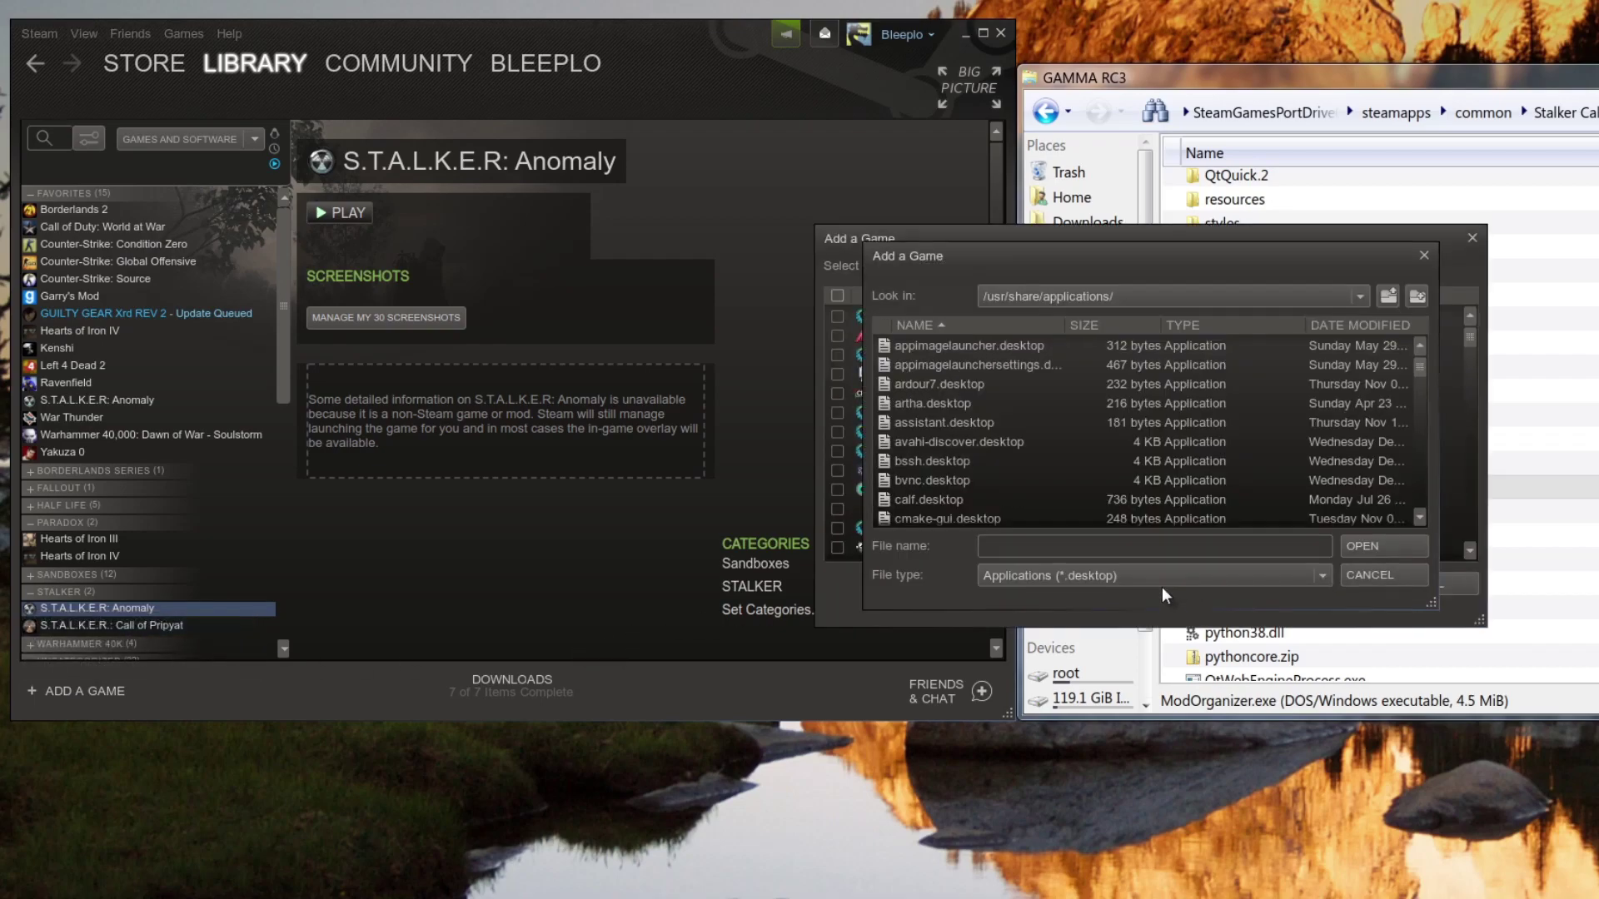
click(1321, 576)
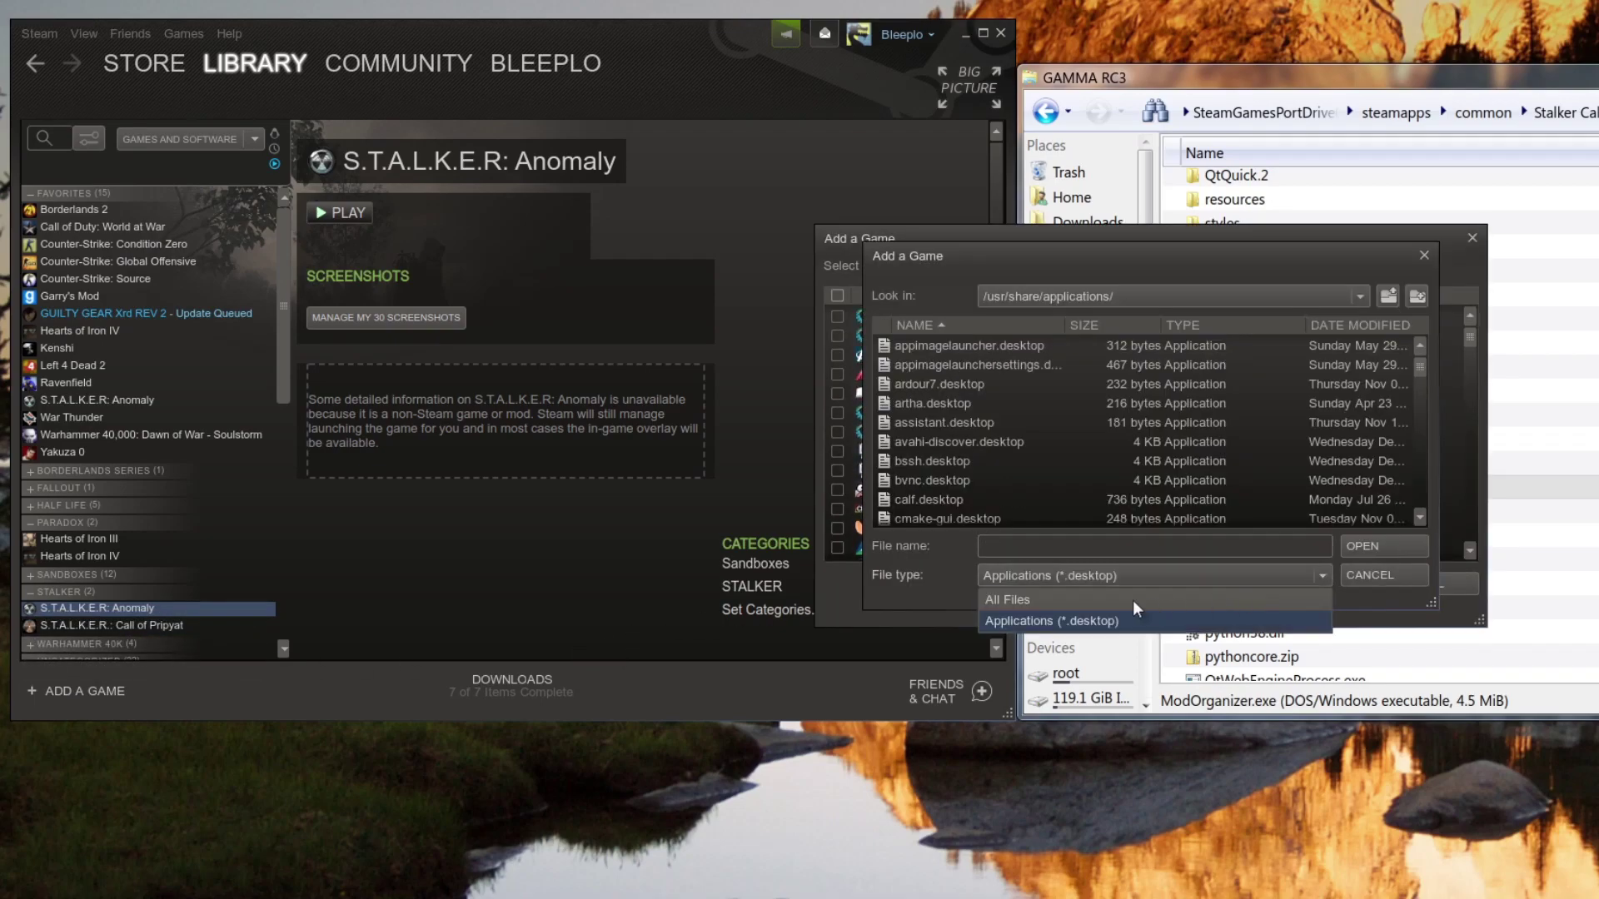
click(1074, 600)
text(lker Call of Pripyat GAMMA/GAMMA RC3/ModOrganizer.exe)
click(1388, 551)
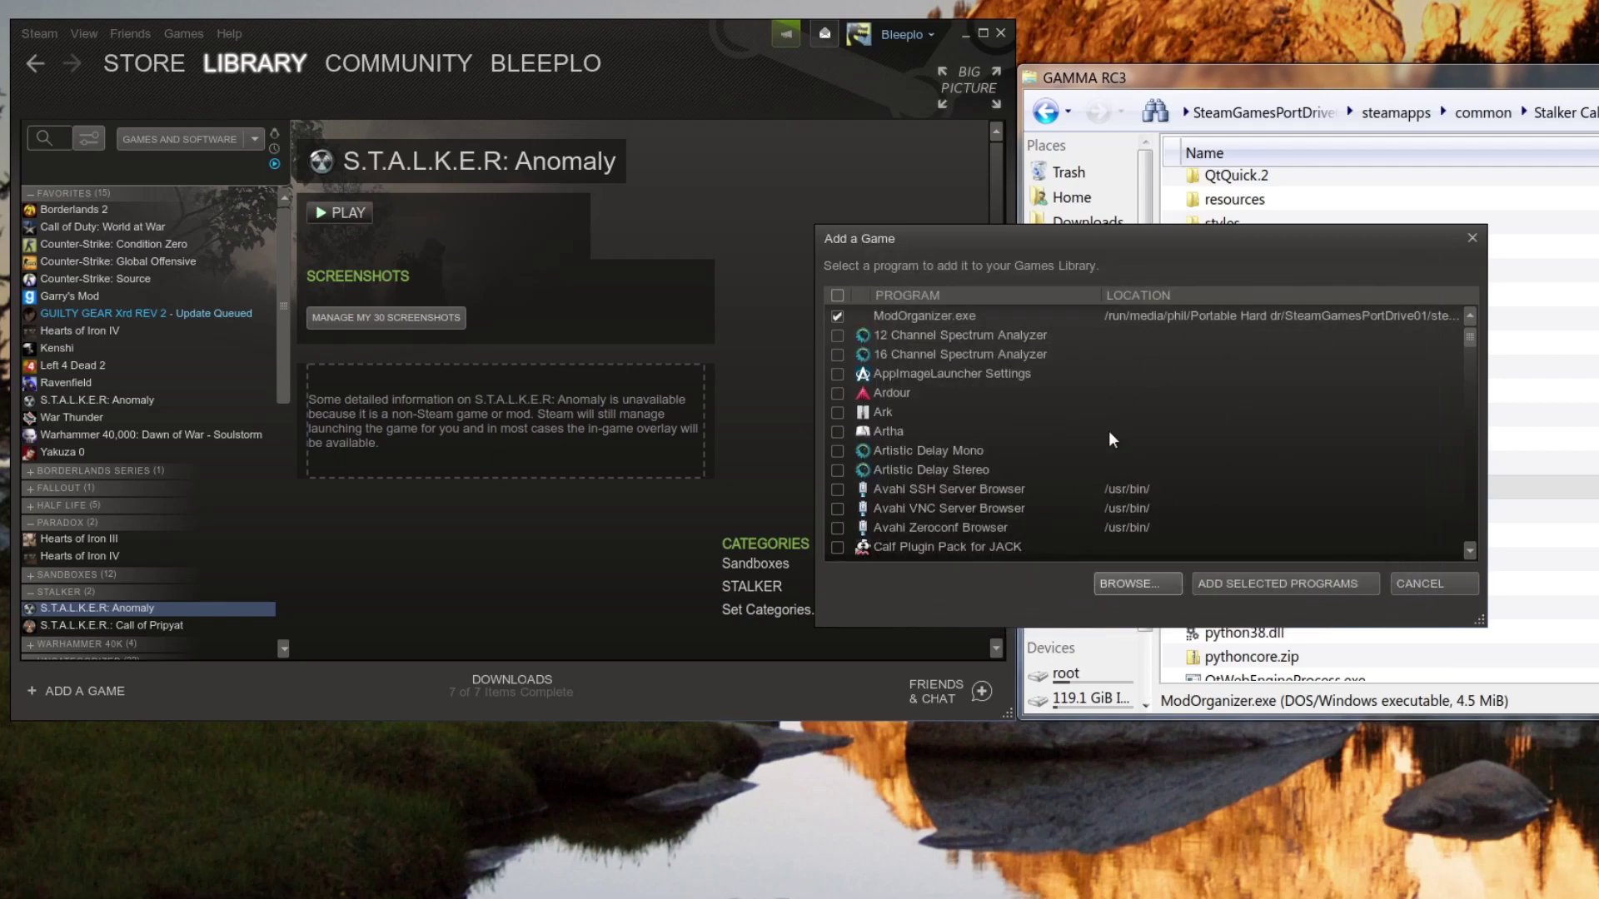
click(1259, 587)
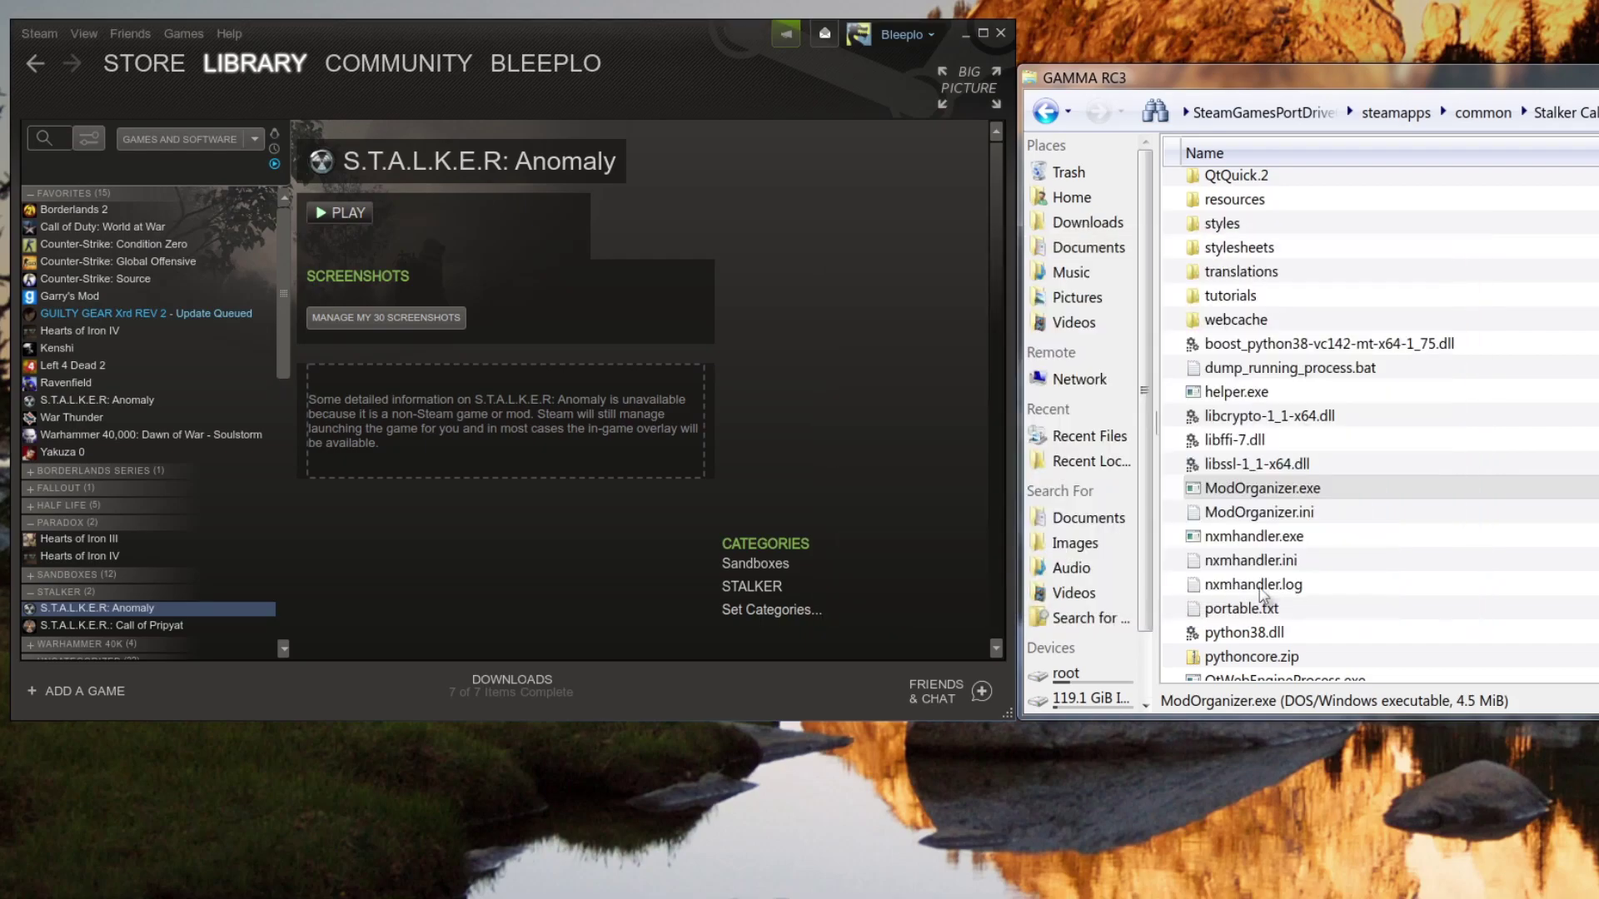
- Rename the ModOrganizer.exe shortcut to 'S.T.A.L.K.E.R: GAMMA' in its properties
scroll(128, 516, down, 8)
scroll(128, 516, down, 2)
click(125, 456)
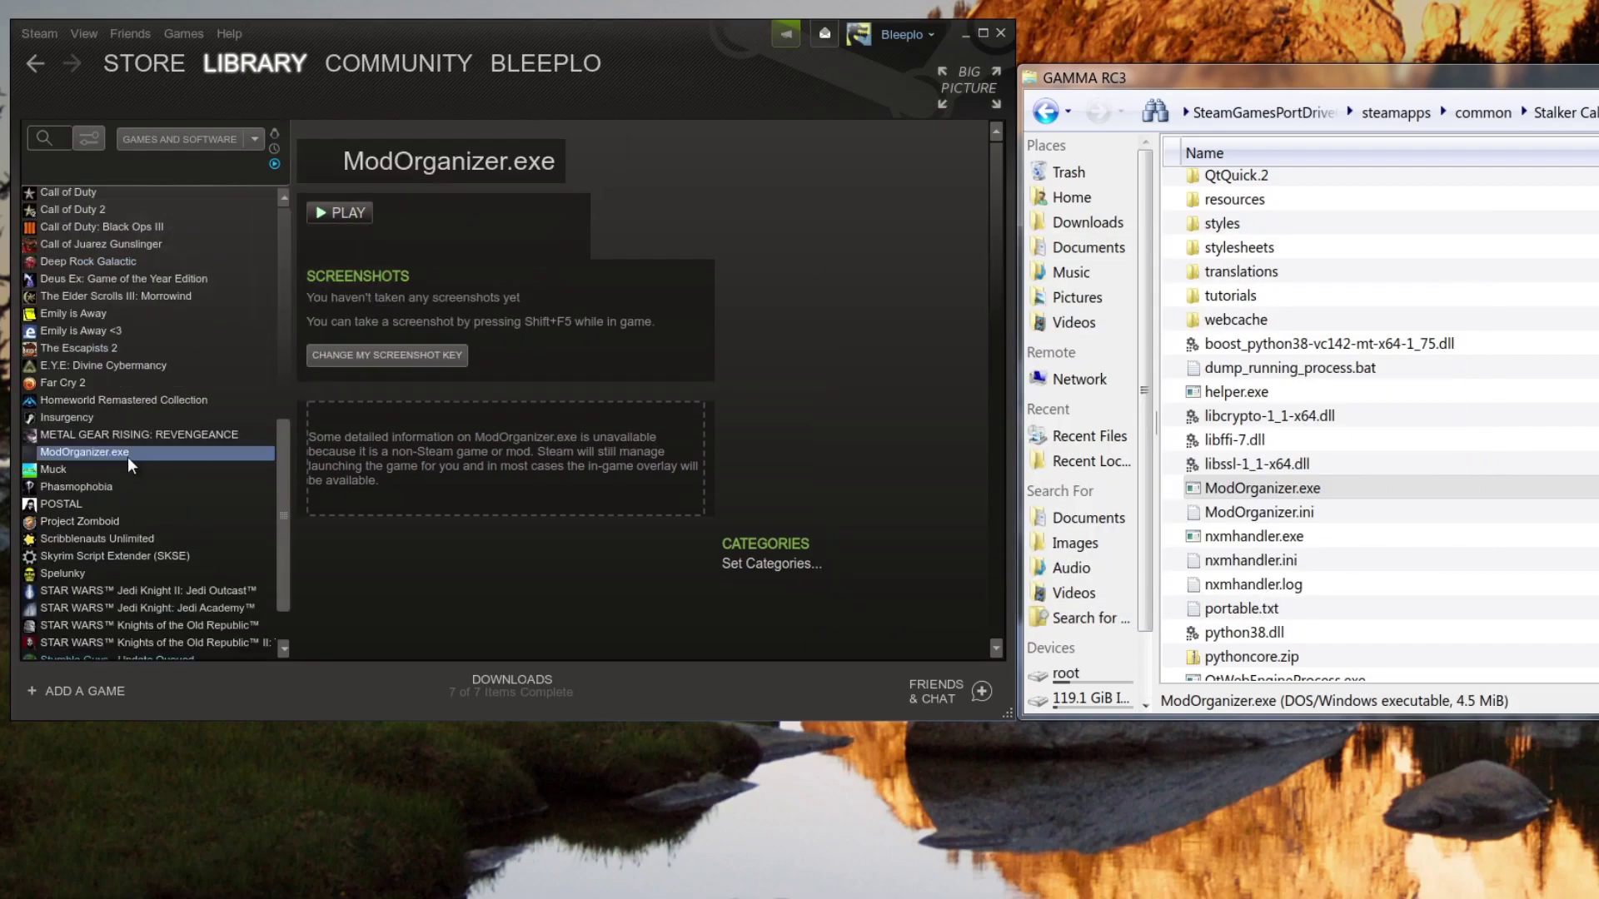
right_click(138, 452)
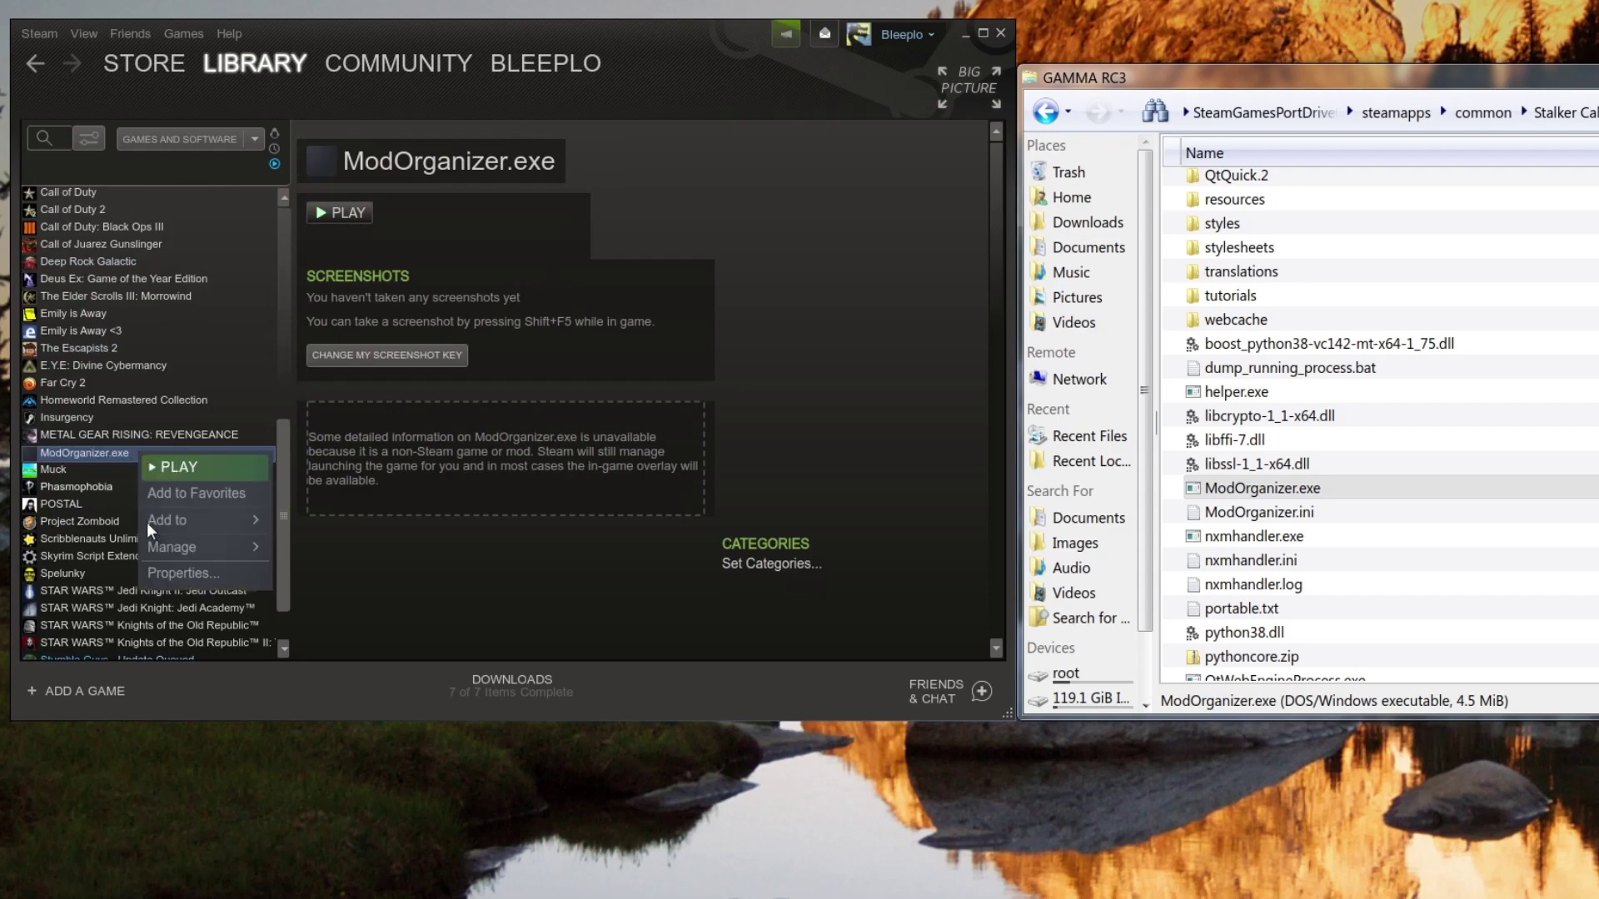
click(197, 574)
click(535, 215)
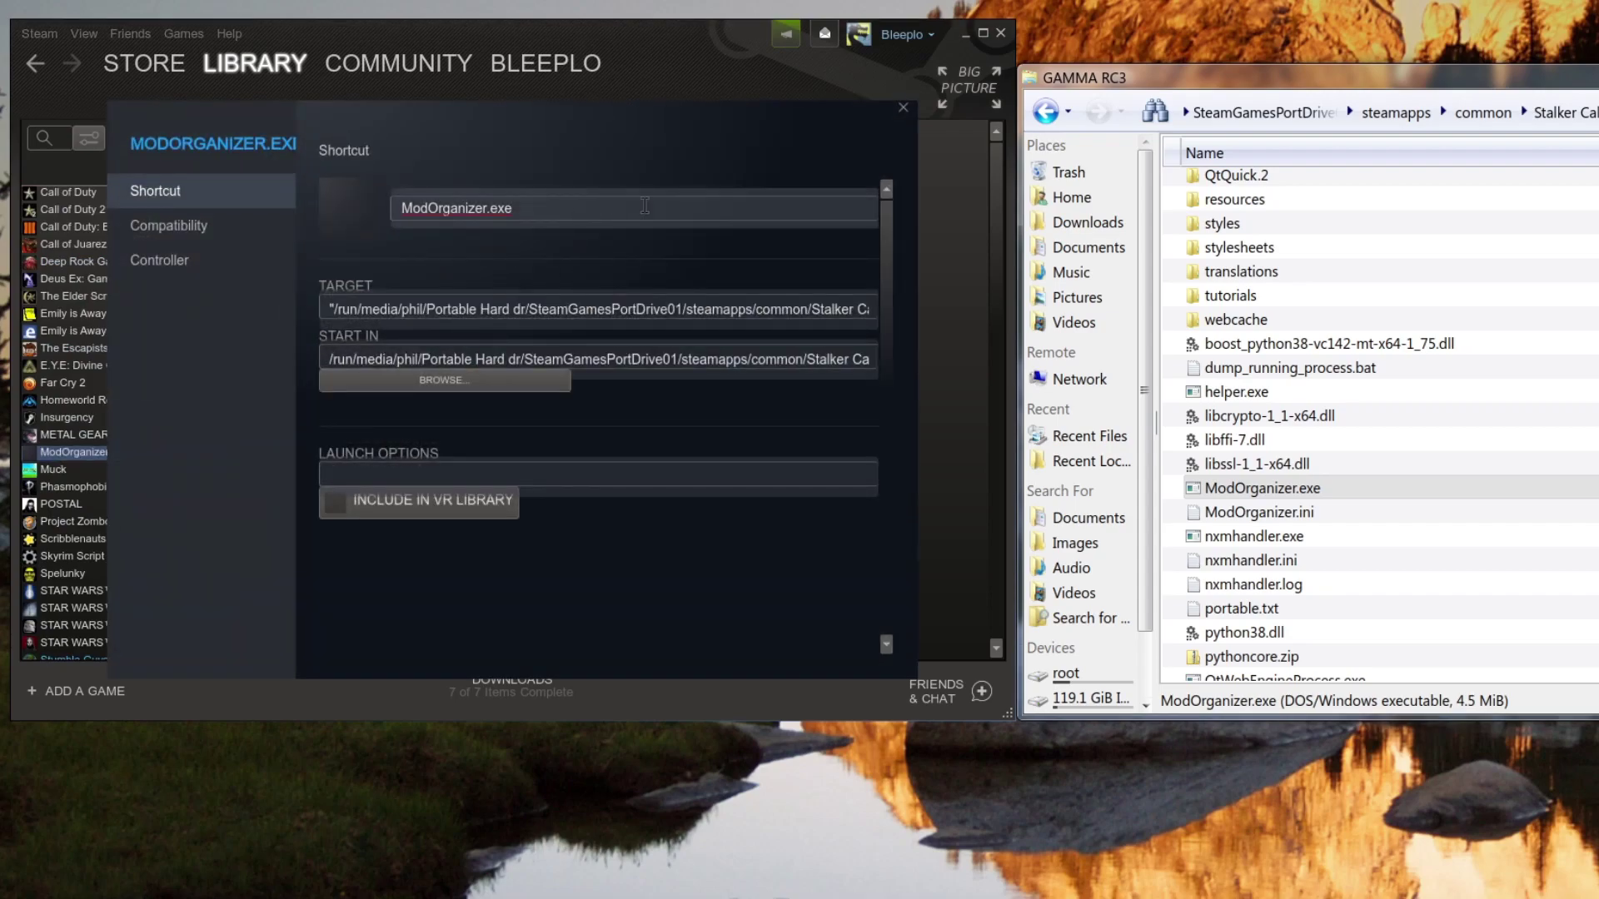
key(ctrl+a)
text(S.T)
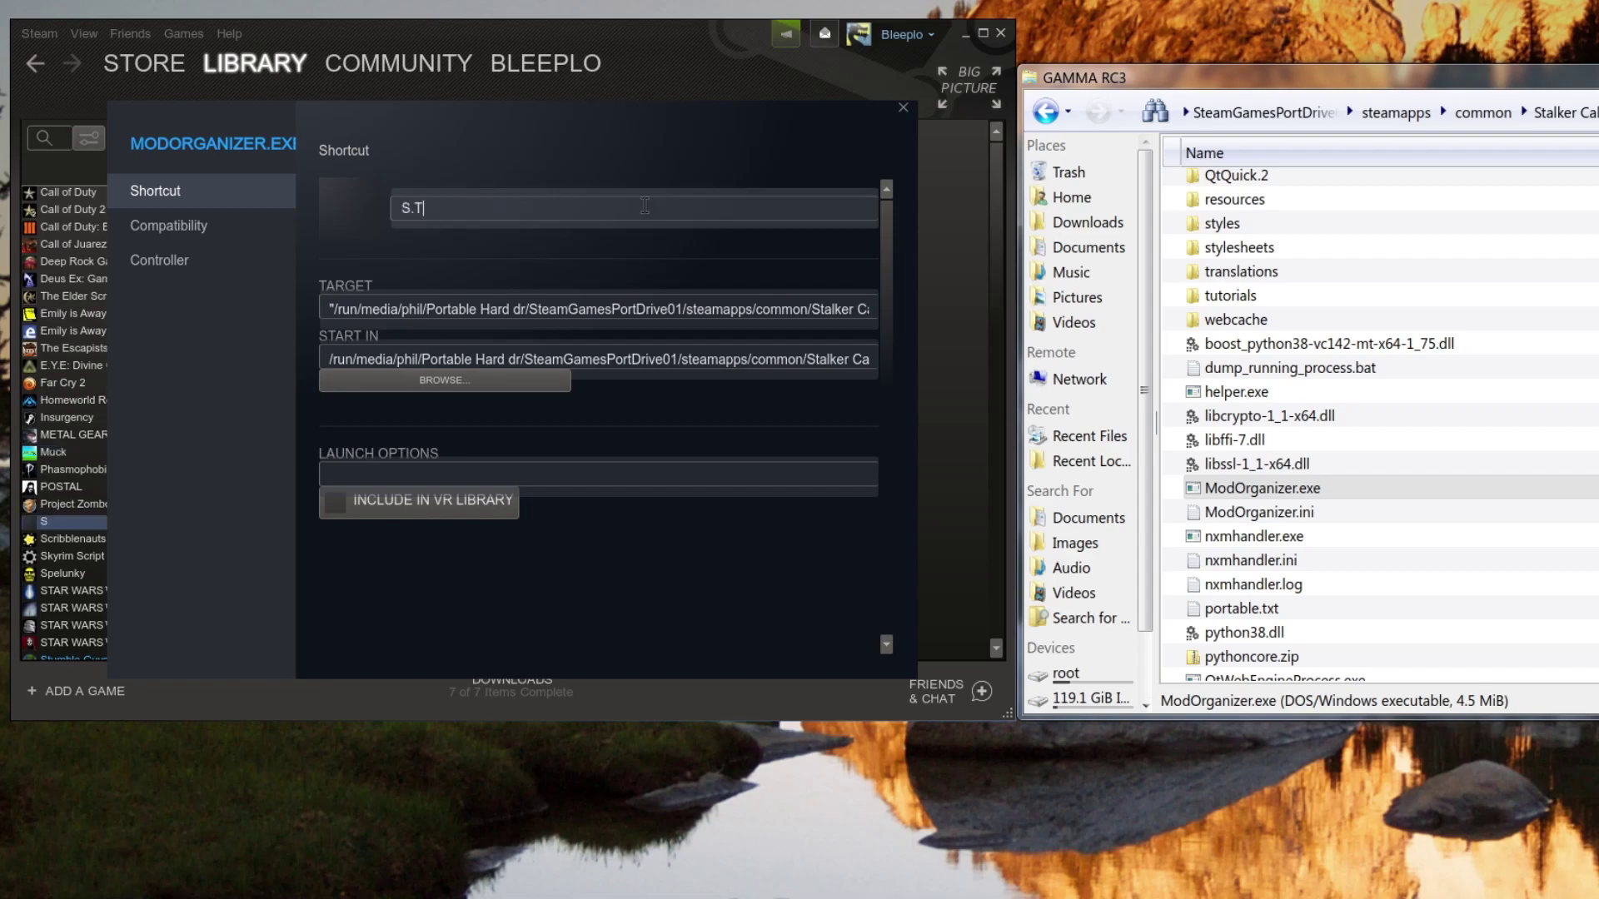
text(.A.L.K.ER)
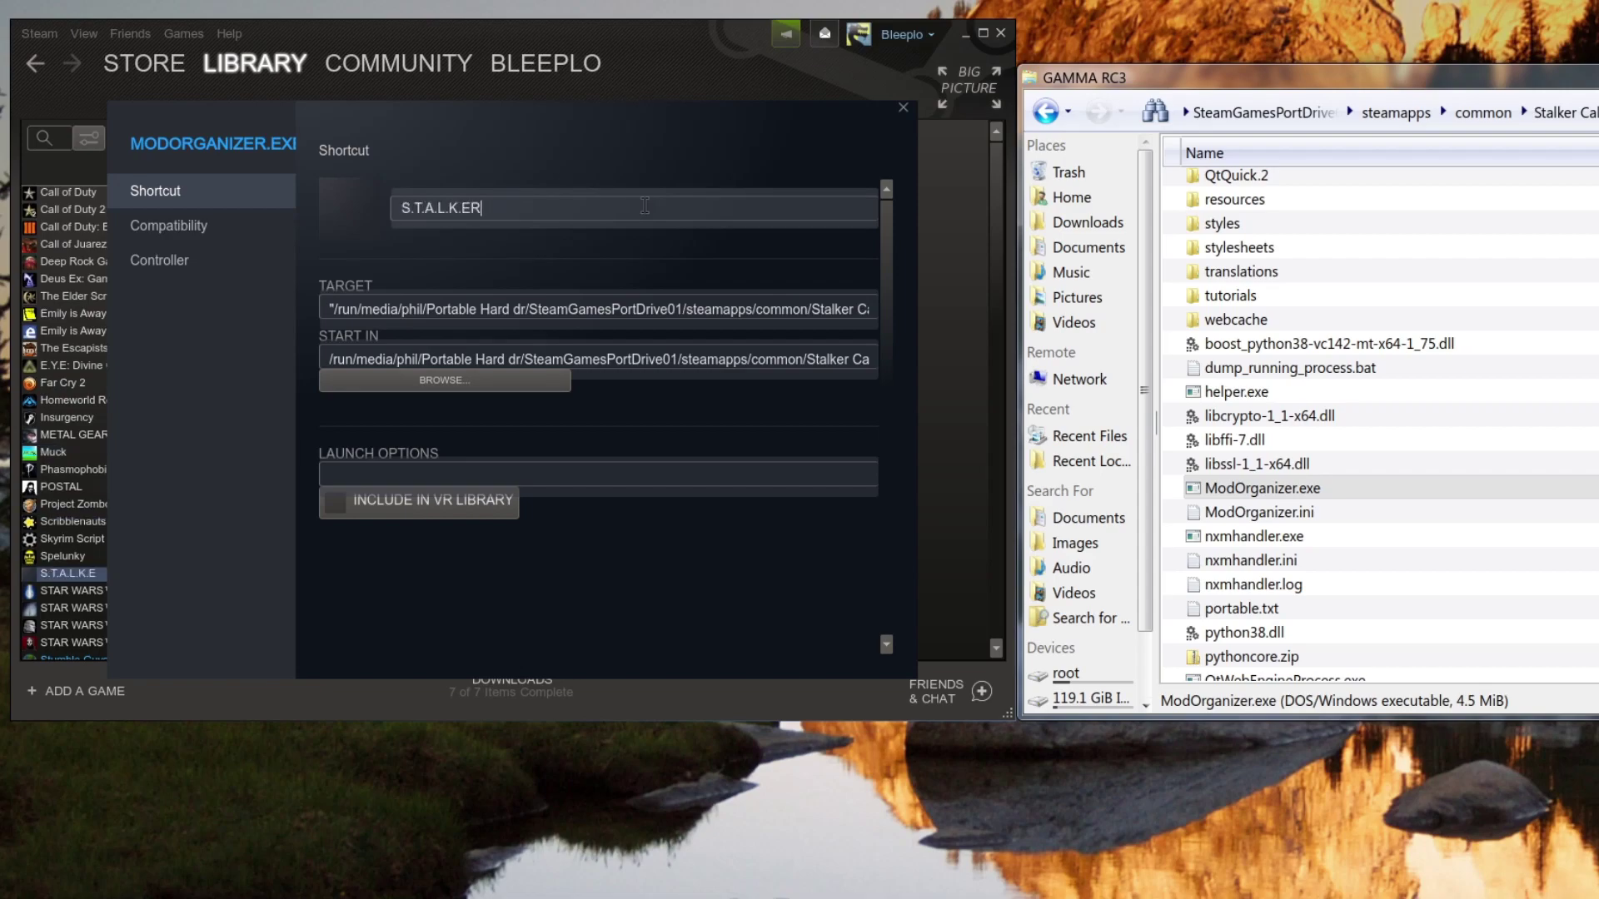
key(BackSpace)
text(.R: GAMMA)
- Force the shortcut to use the Proton 7.0-6 compatibility tool
click(165, 223)
click(335, 194)
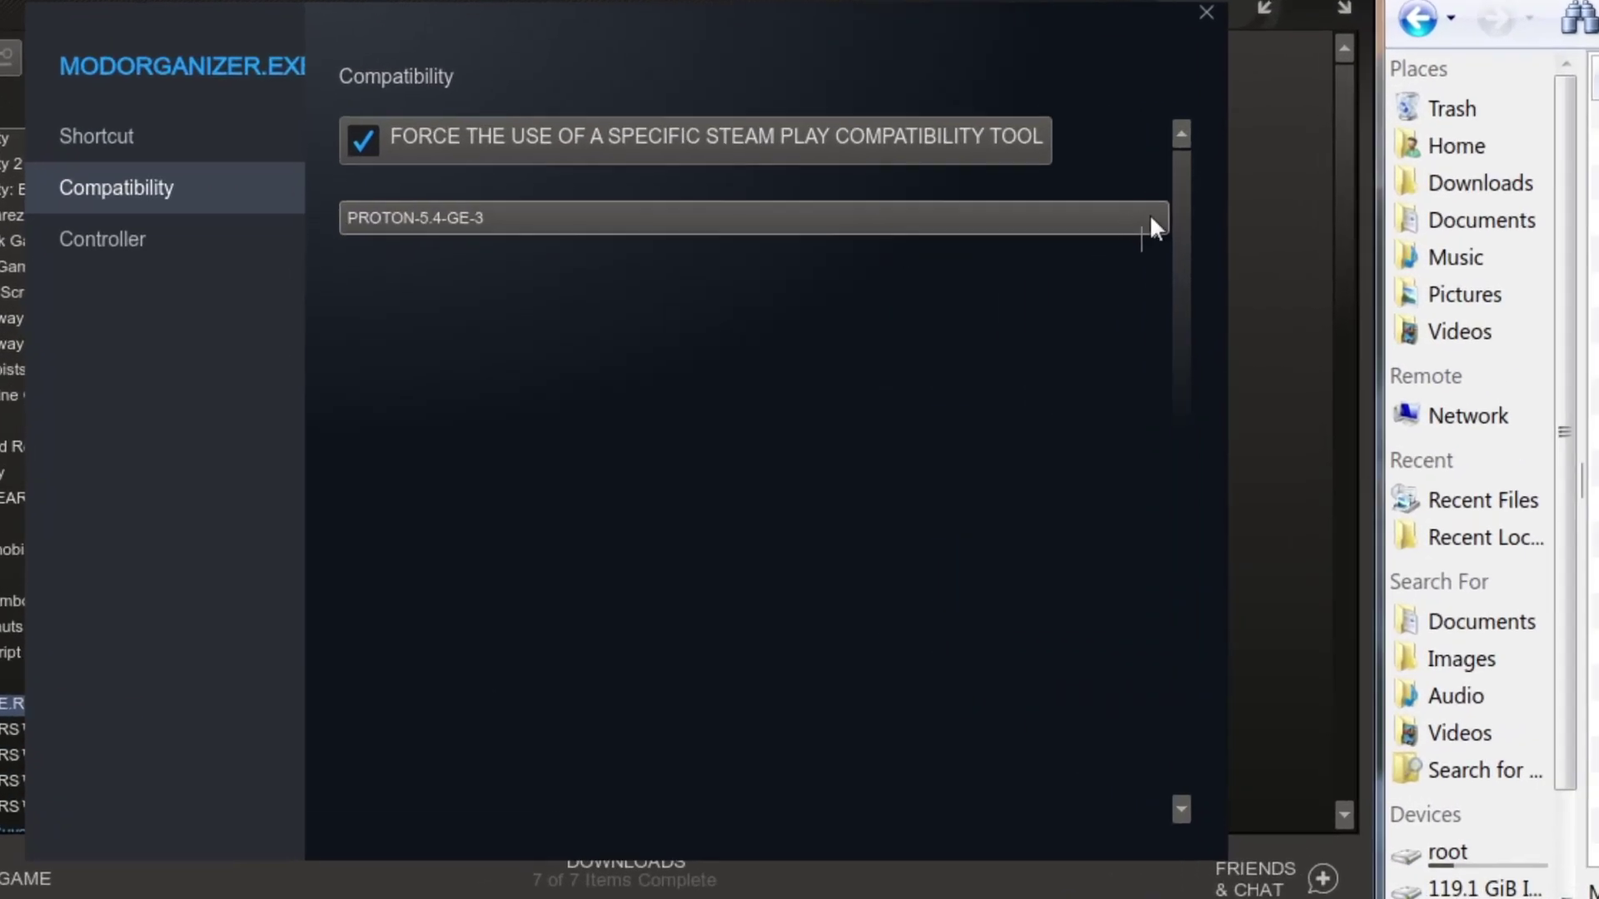
click(1149, 225)
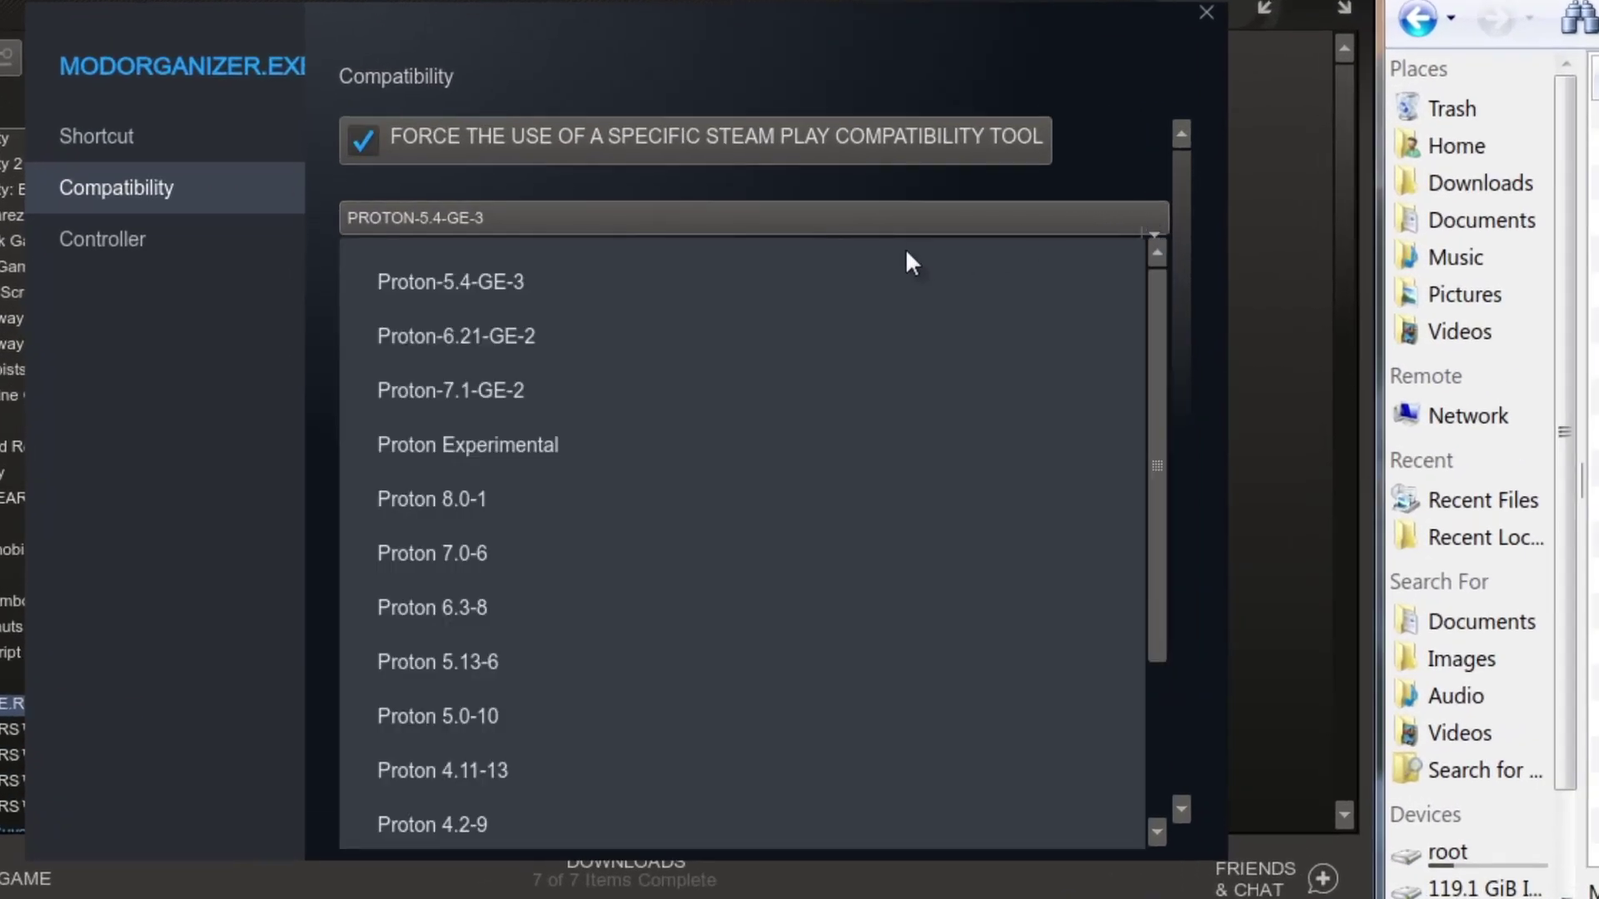
click(458, 558)
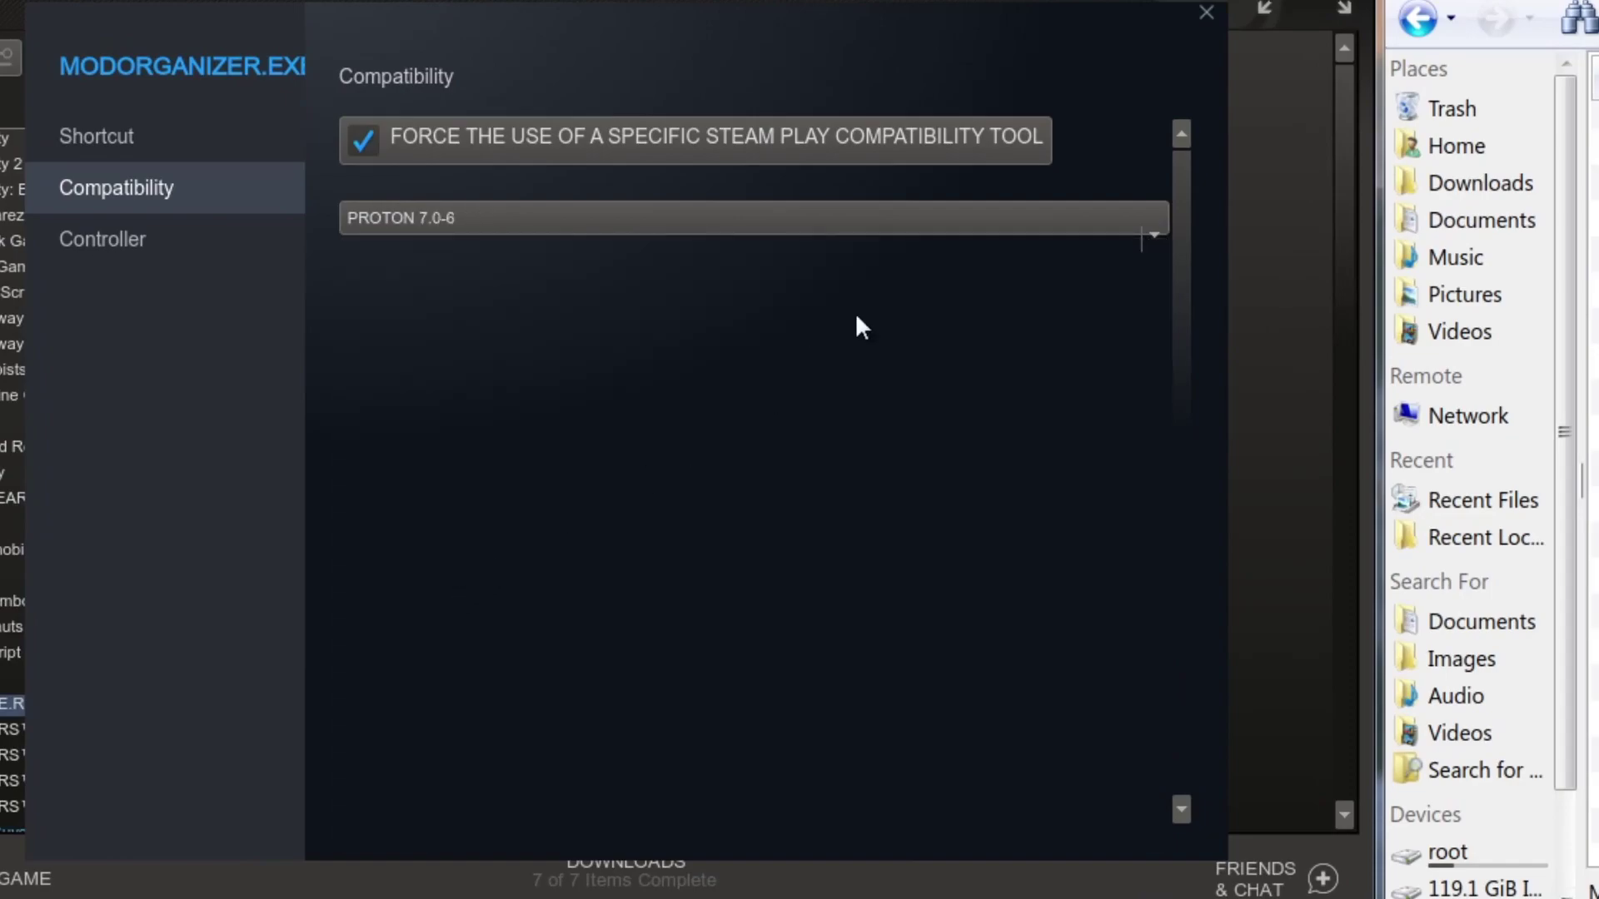
click(1205, 10)
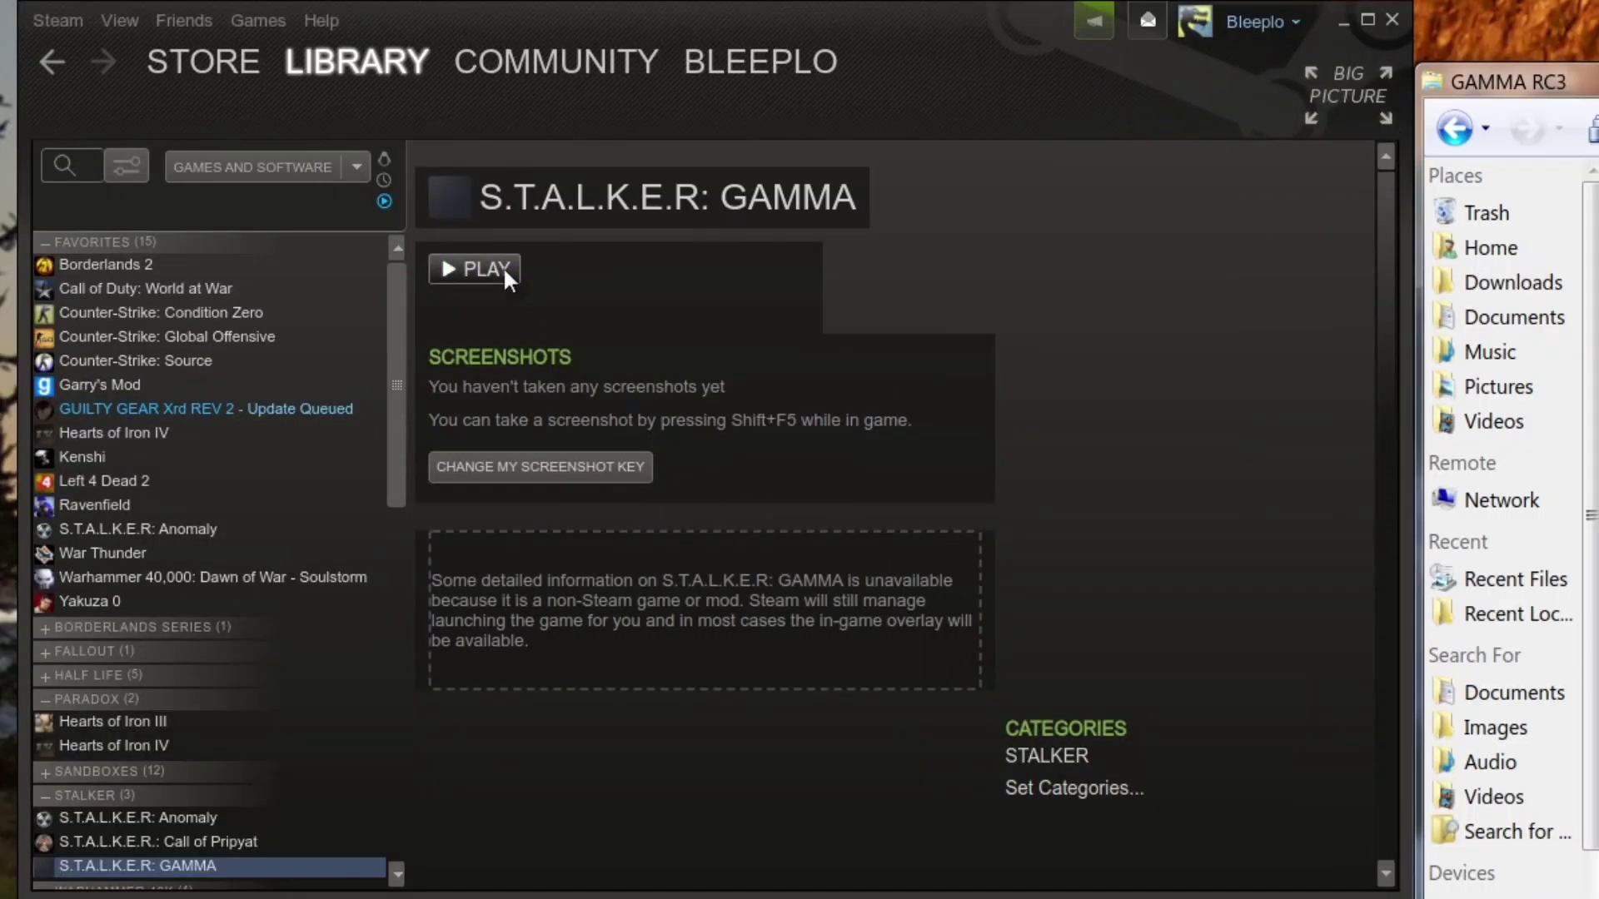
- Test-launch S.T.A.L.K.E.R: GAMMA, then stop it and confirm exiting the game
click(483, 269)
click(492, 264)
click(662, 576)
- Launch Protontricks and choose the S.T.A.L.K.E.R.: GAMMA non-Steam shortcut as the app to modify
key(super)
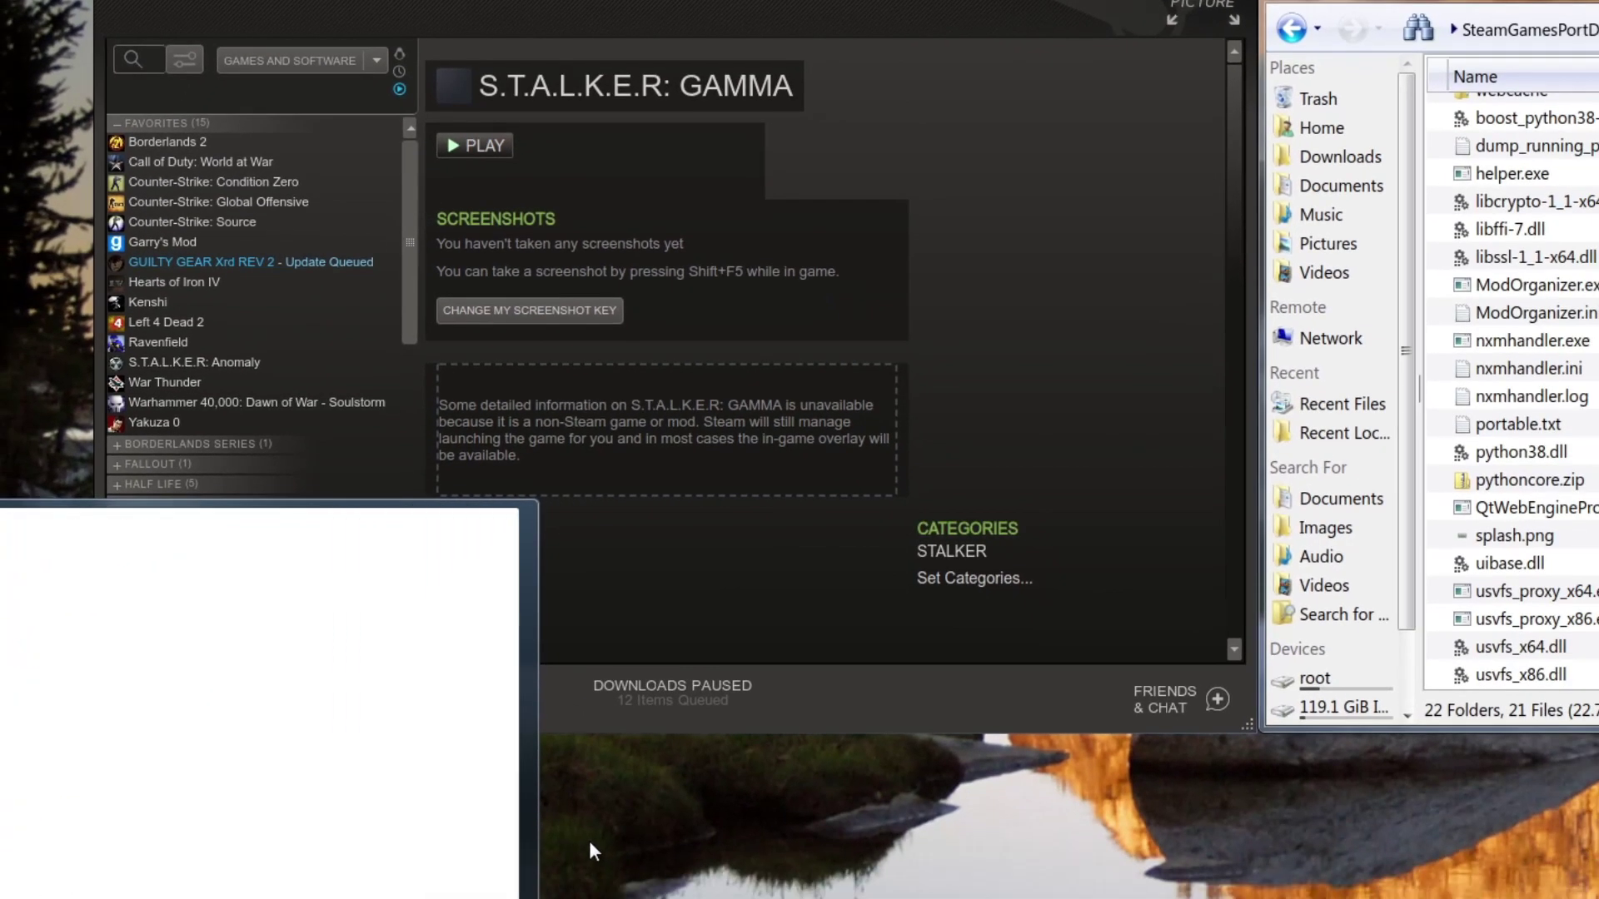
text(proton)
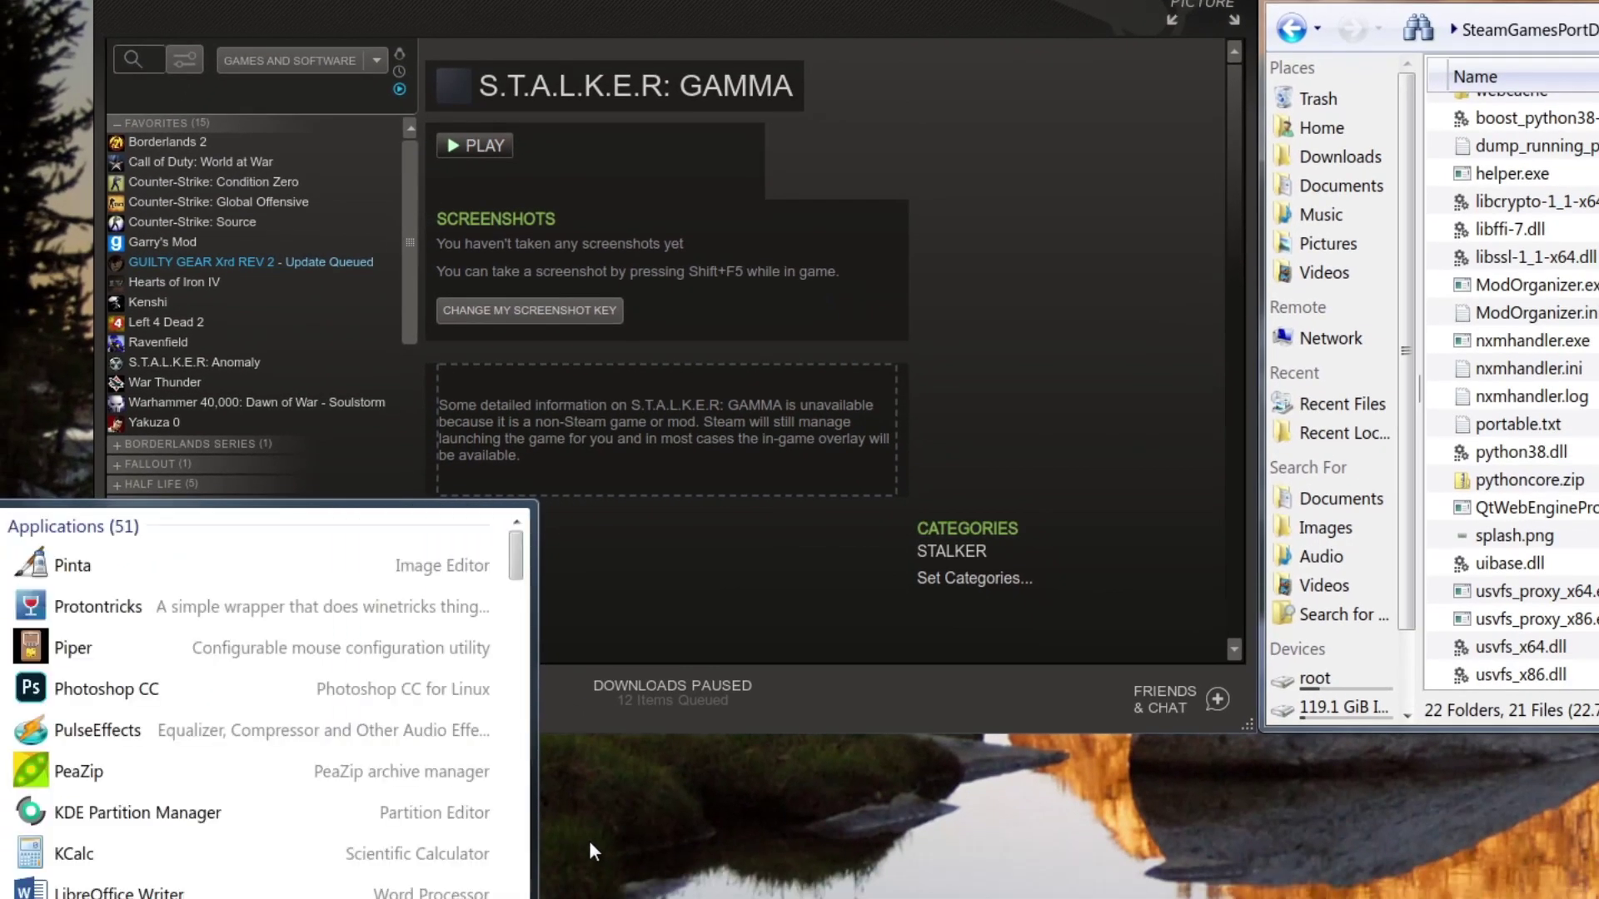
key(Return)
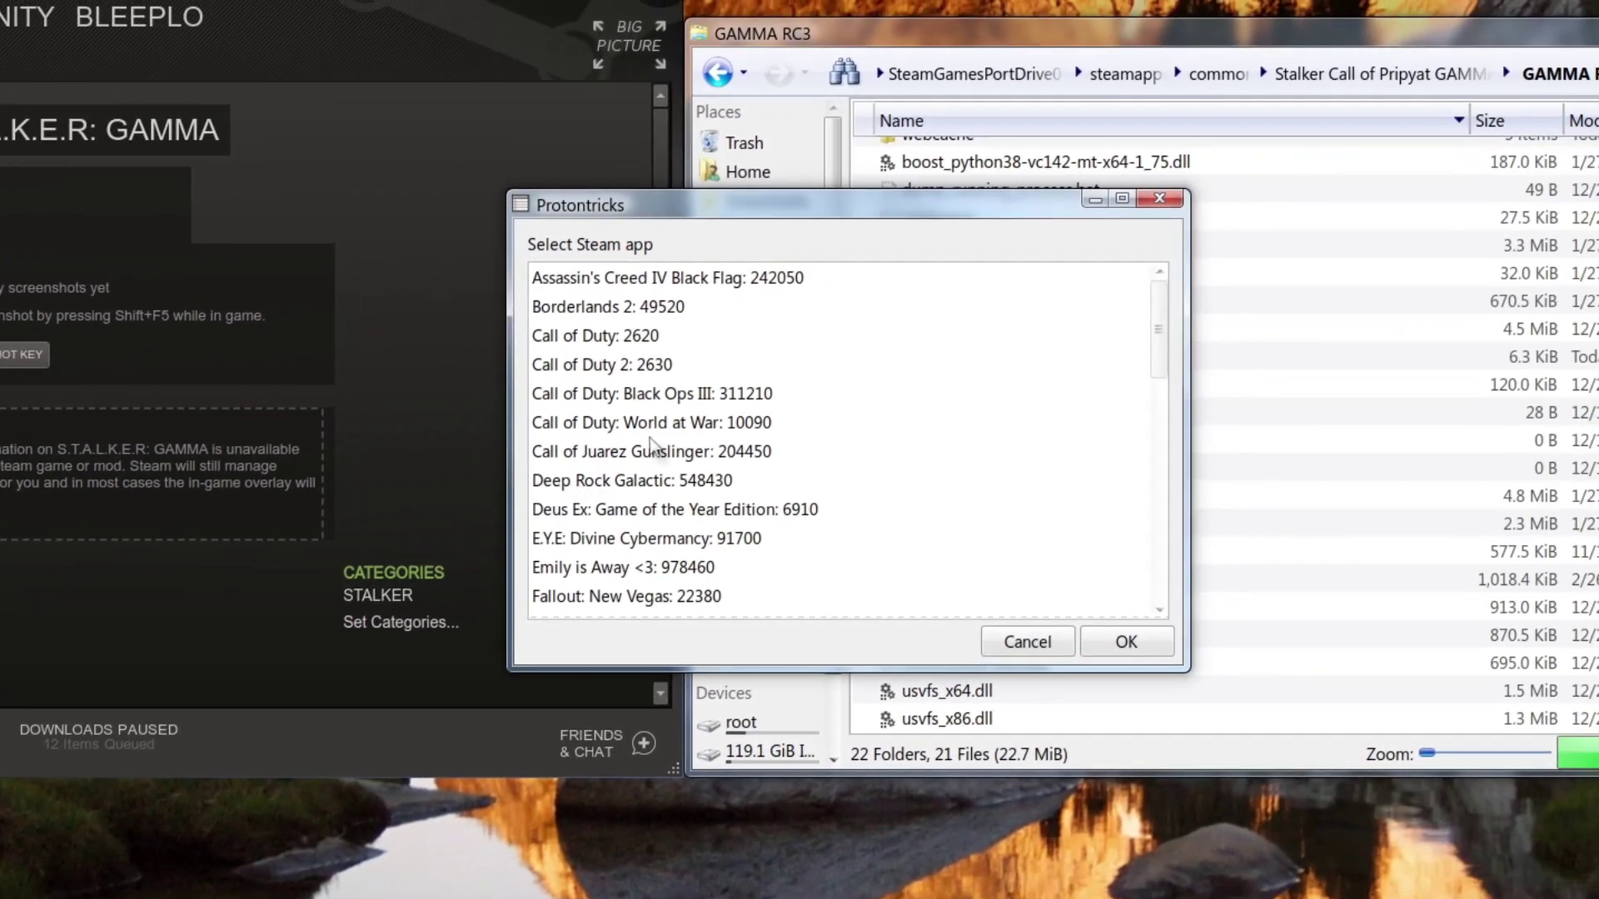
scroll(793, 445, down, 4)
scroll(648, 457, down, 3)
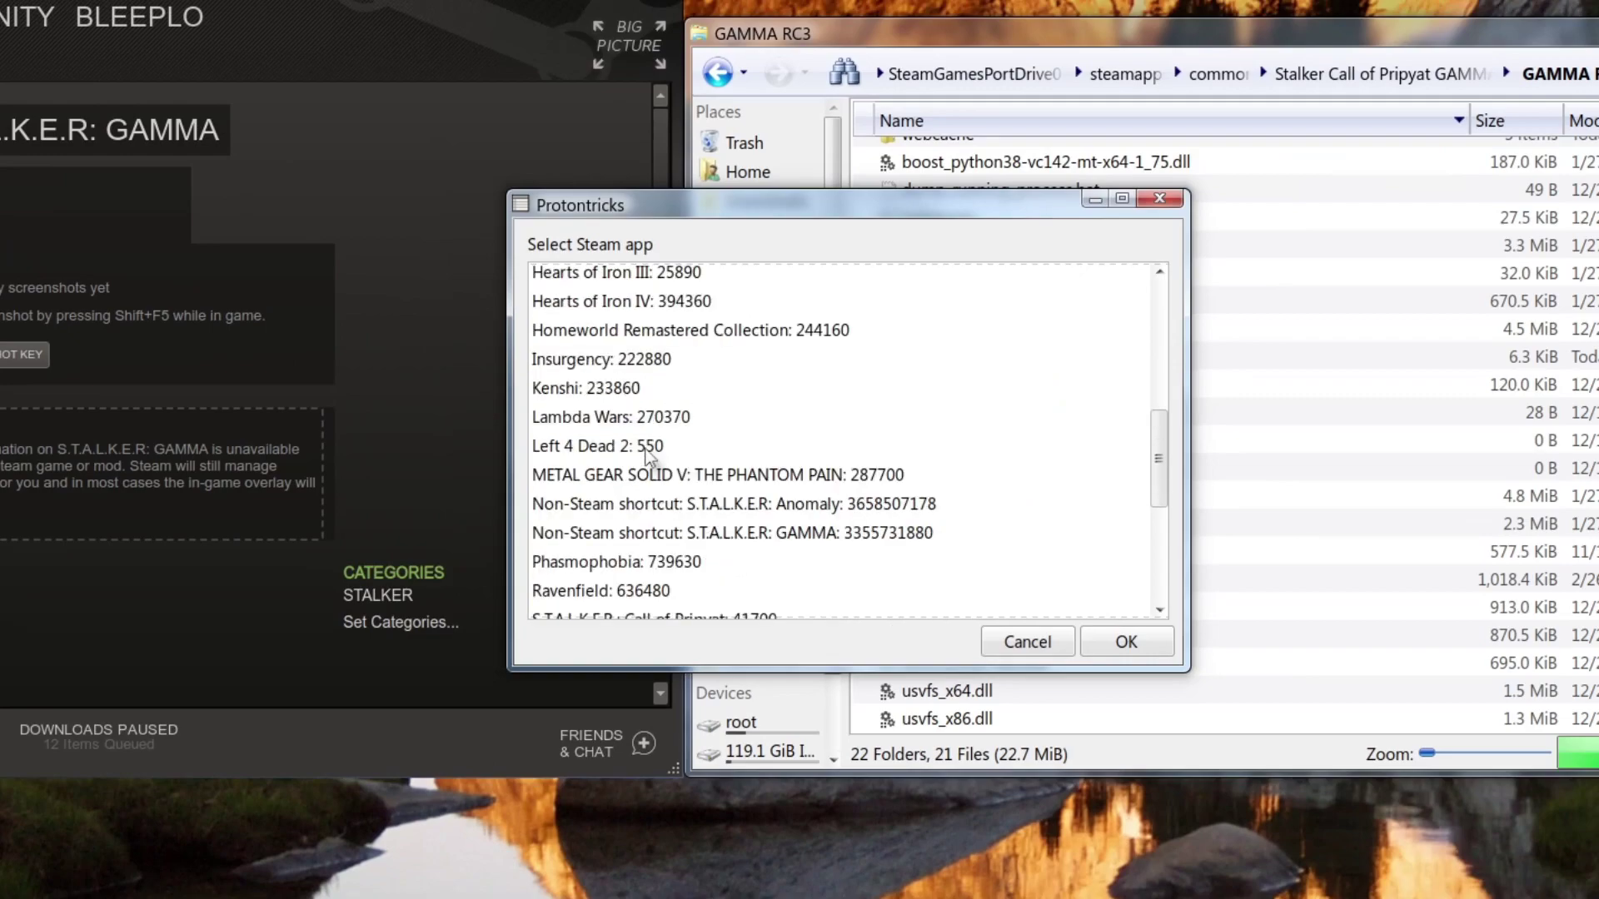
click(693, 431)
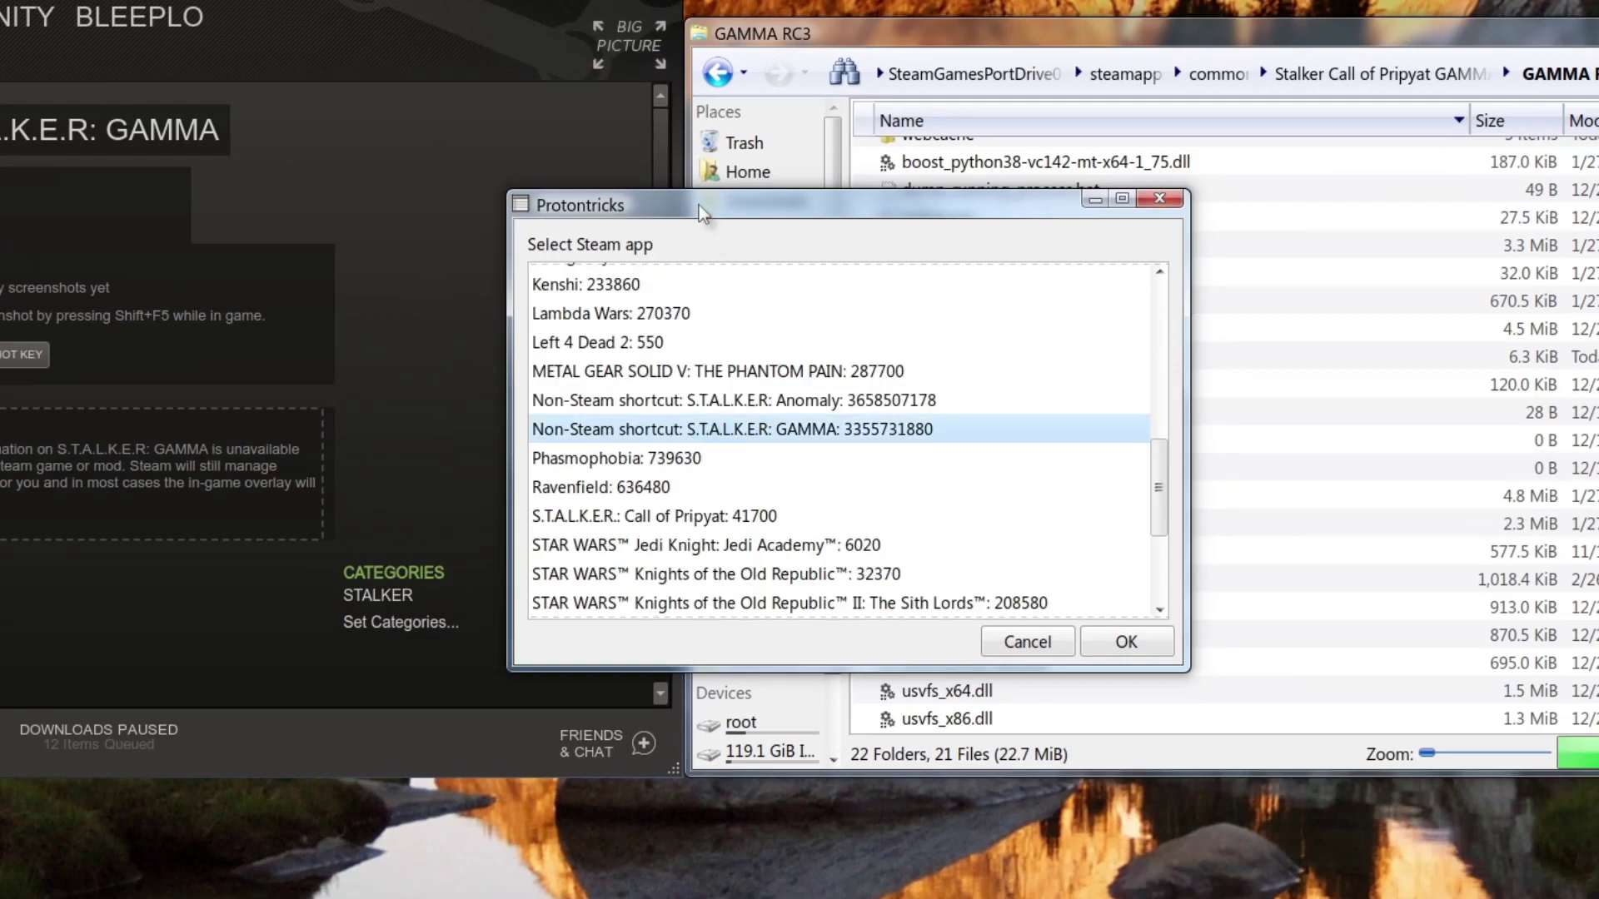
drag(698, 205, 122, 227)
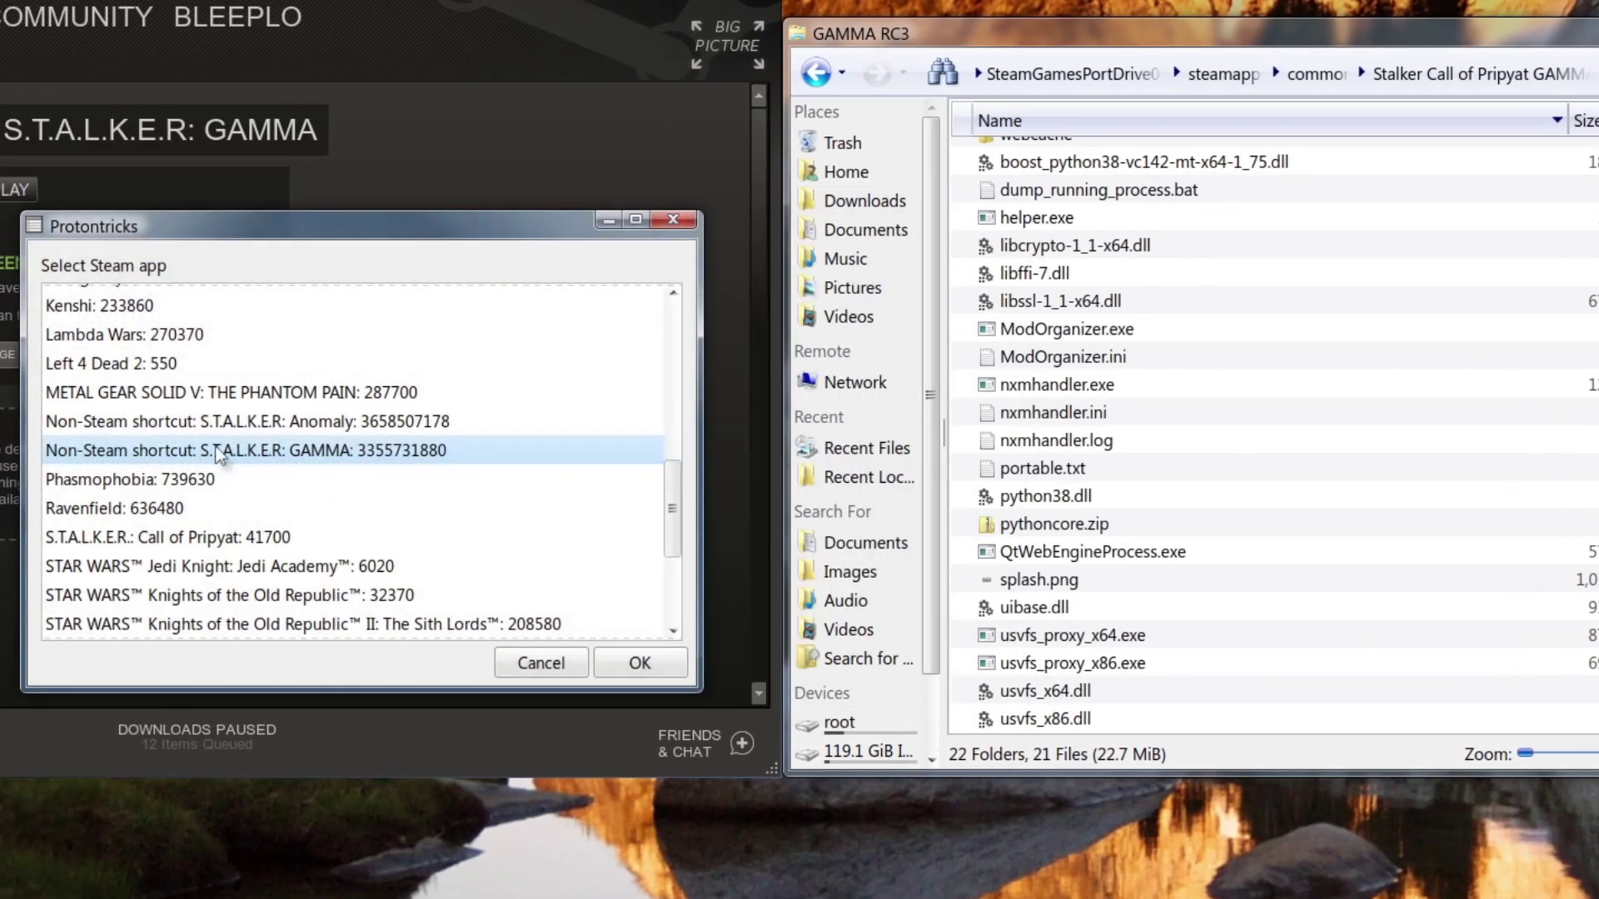
click(635, 665)
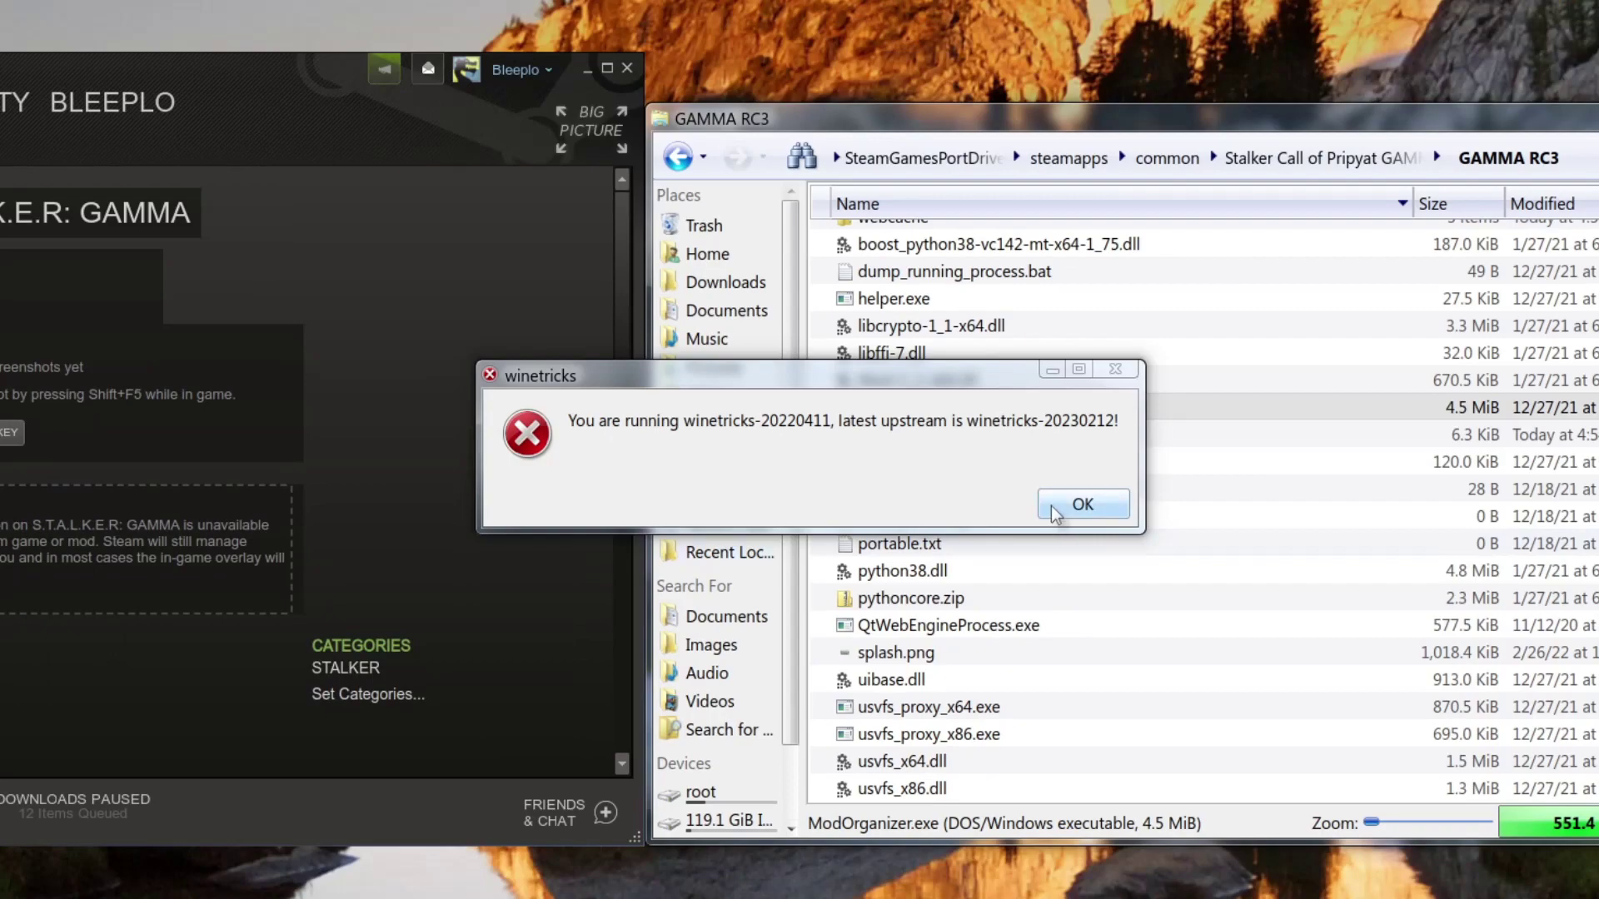
- Dismiss the winetricks version, package manager and 64-bit WINEPREFIX warnings
click(1201, 432)
click(1114, 505)
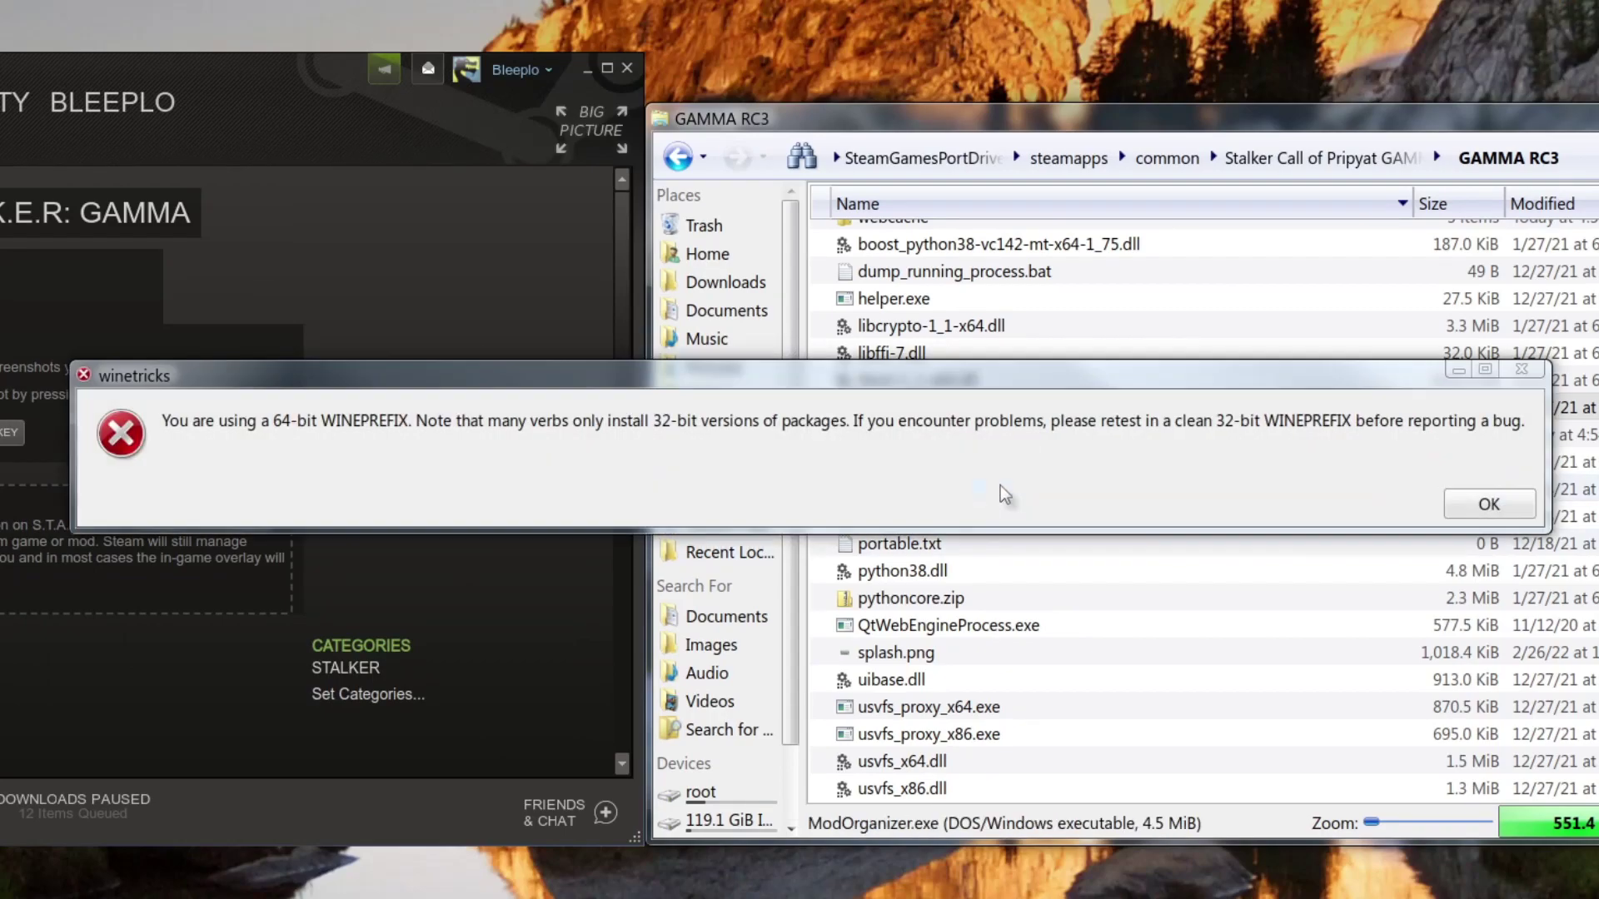
click(1489, 503)
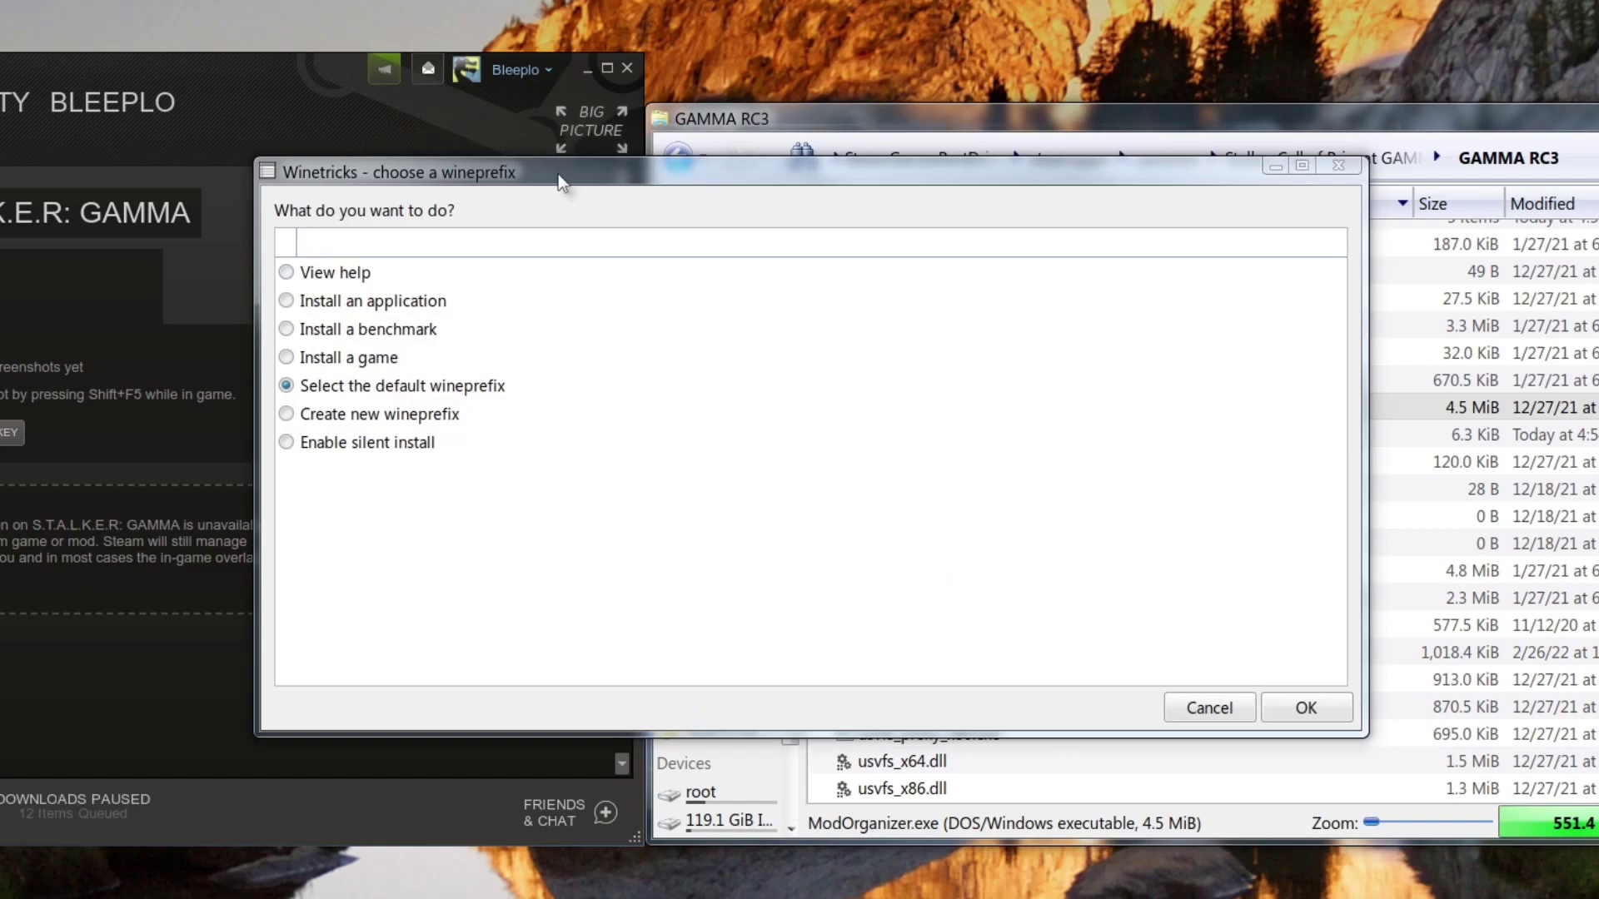
- Choose 'Select the default wineprefix' in Winetricks
drag(550, 172, 460, 184)
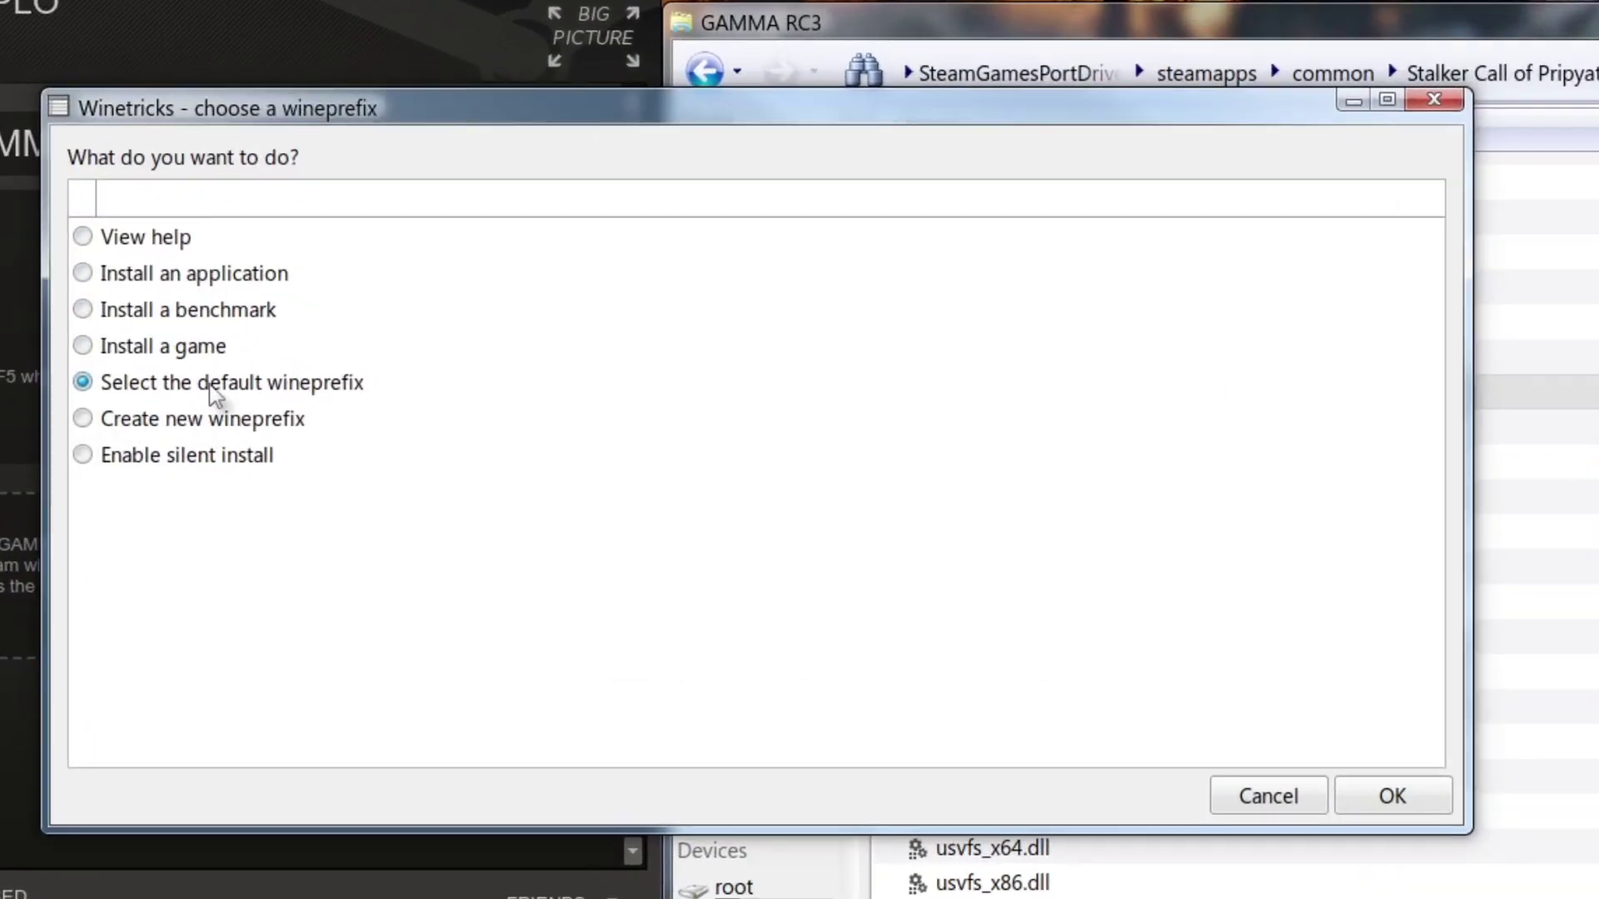
click(215, 396)
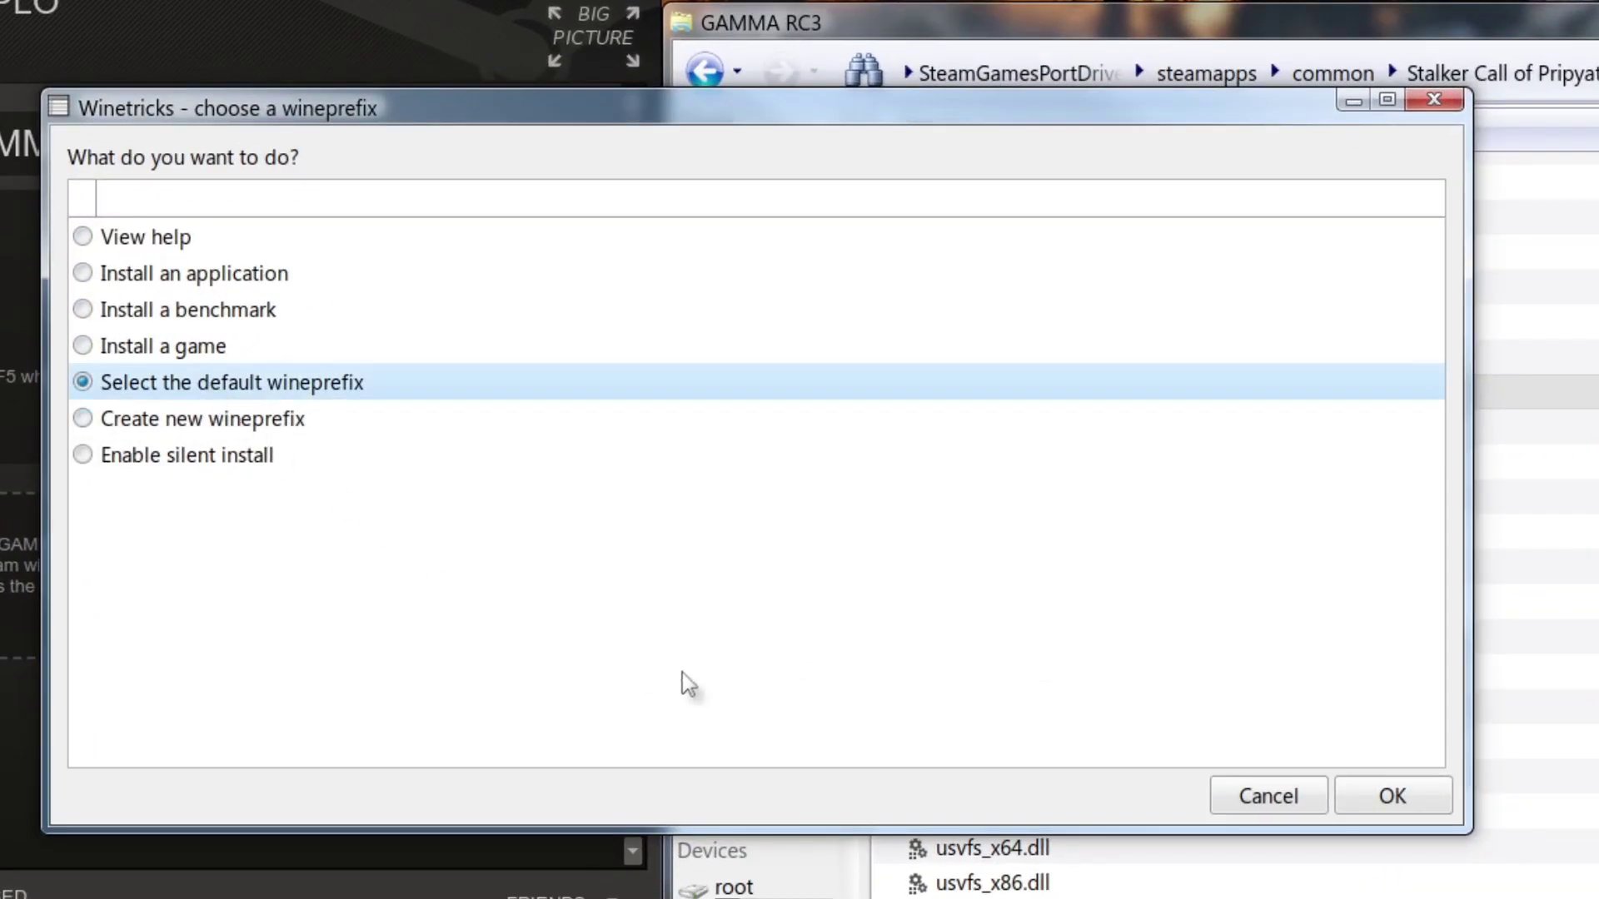
click(1369, 801)
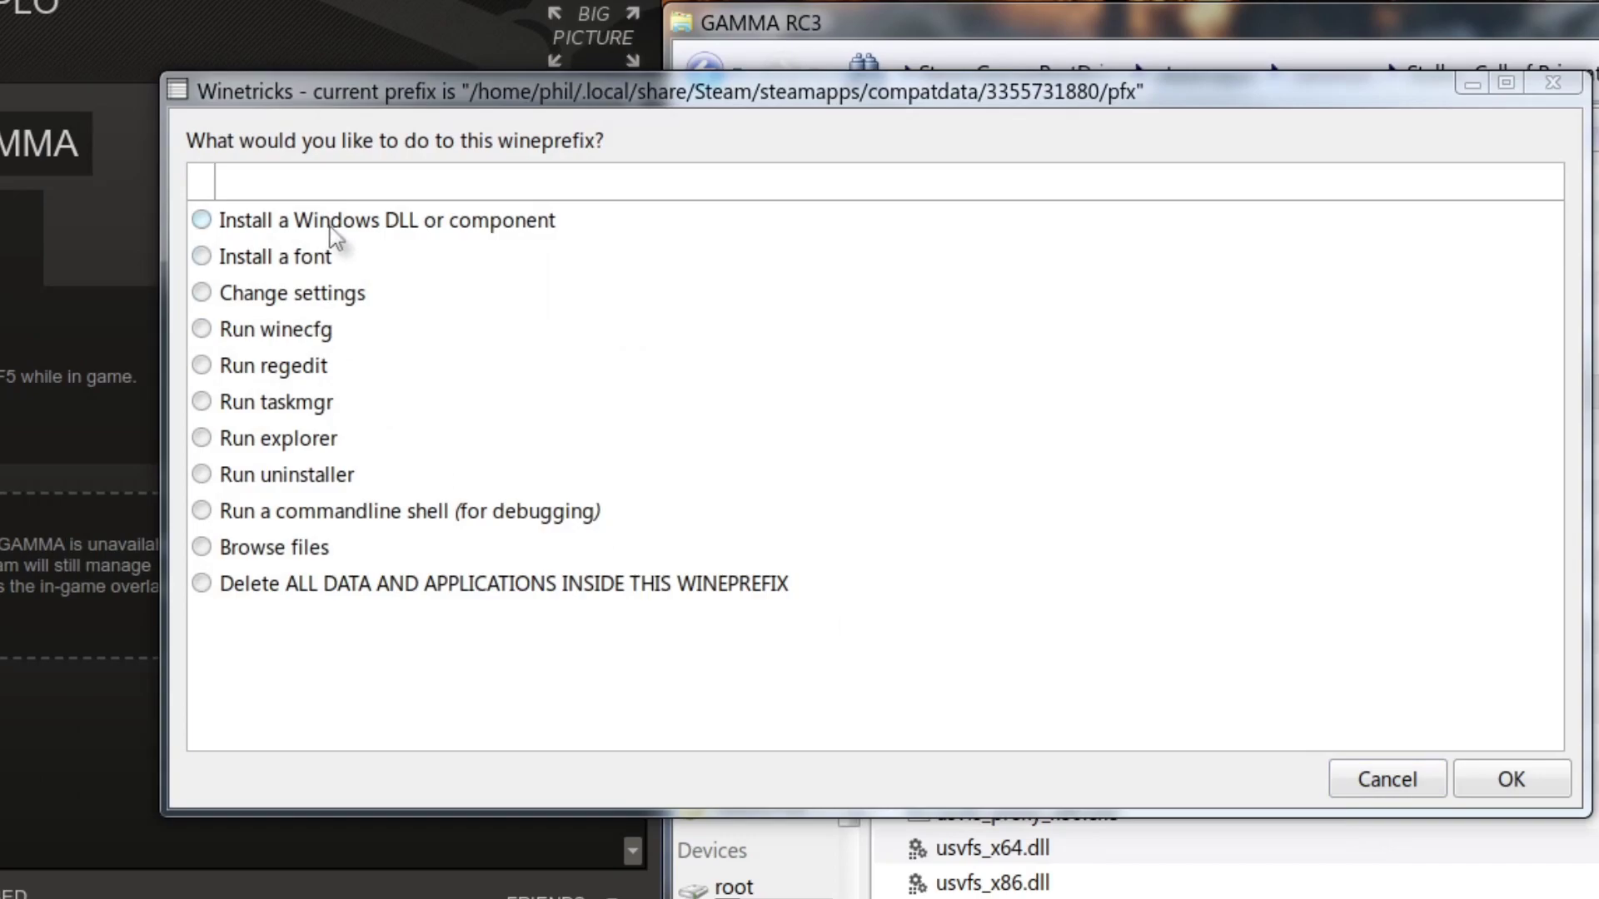
- Choose 'Install a Windows DLL or component' and tick d3dx9_43 and d3dx9 for installation
click(334, 226)
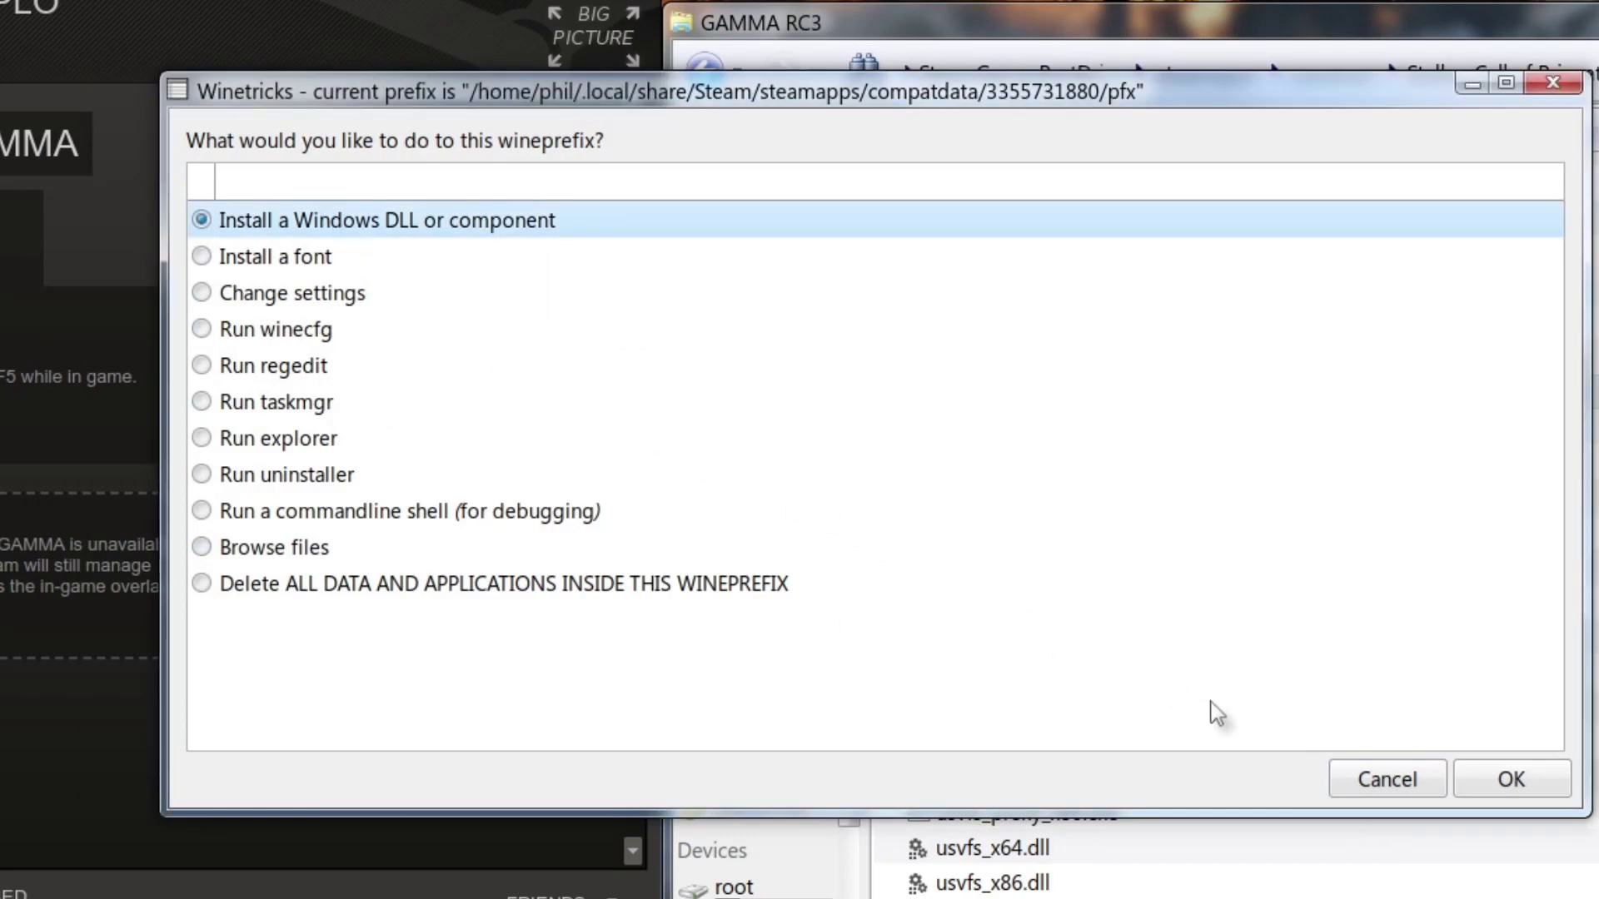
click(1503, 776)
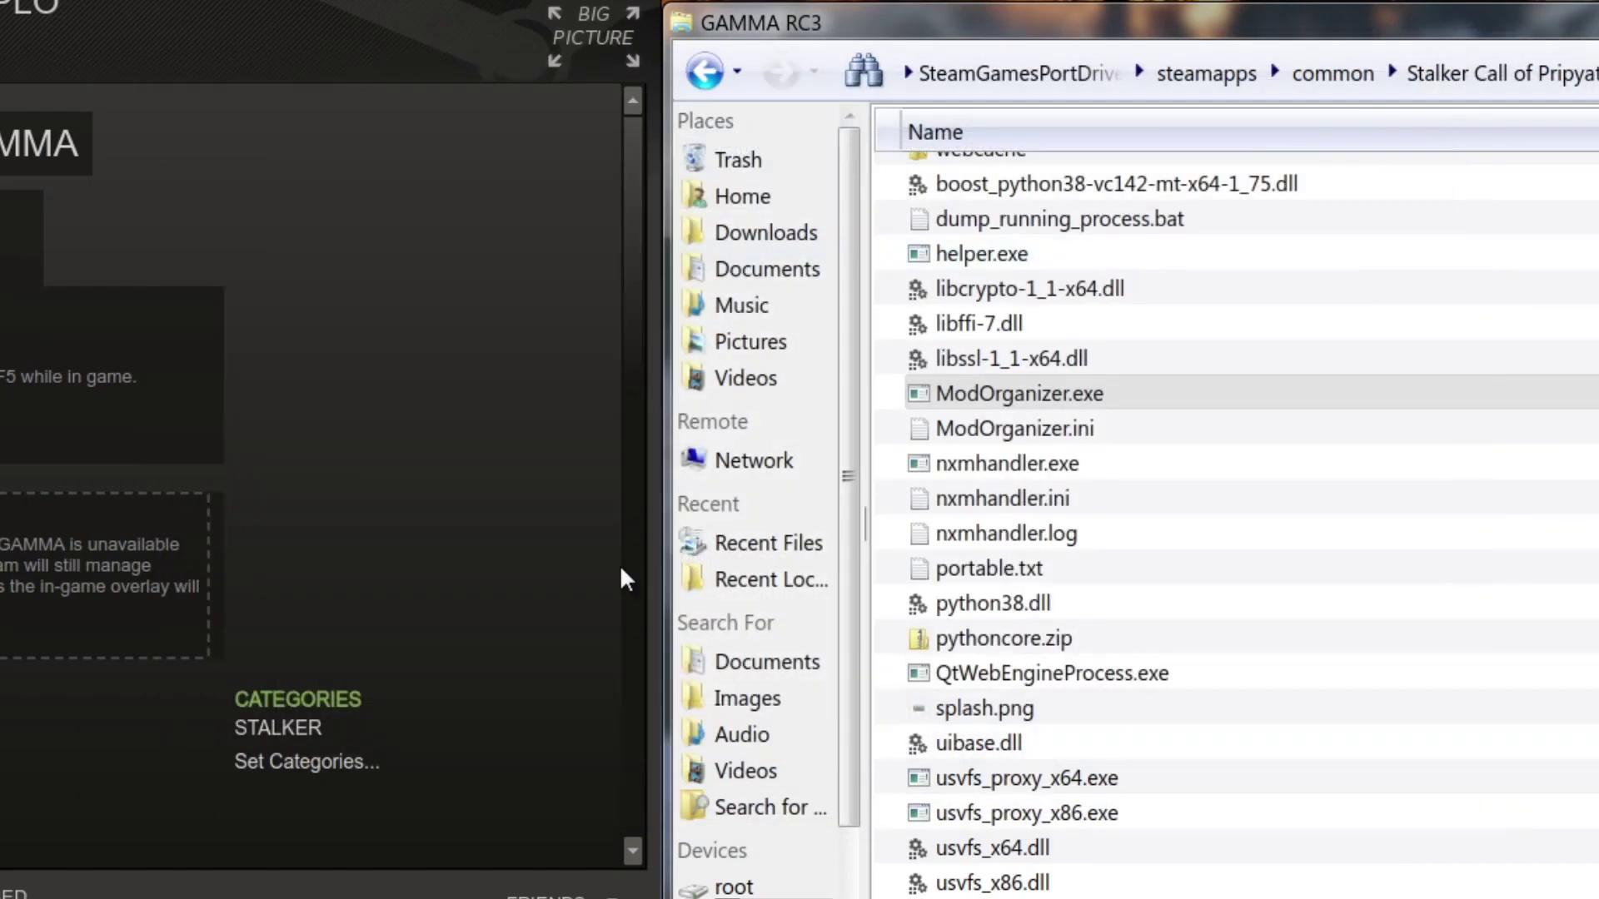
scroll(620, 564, down, 4)
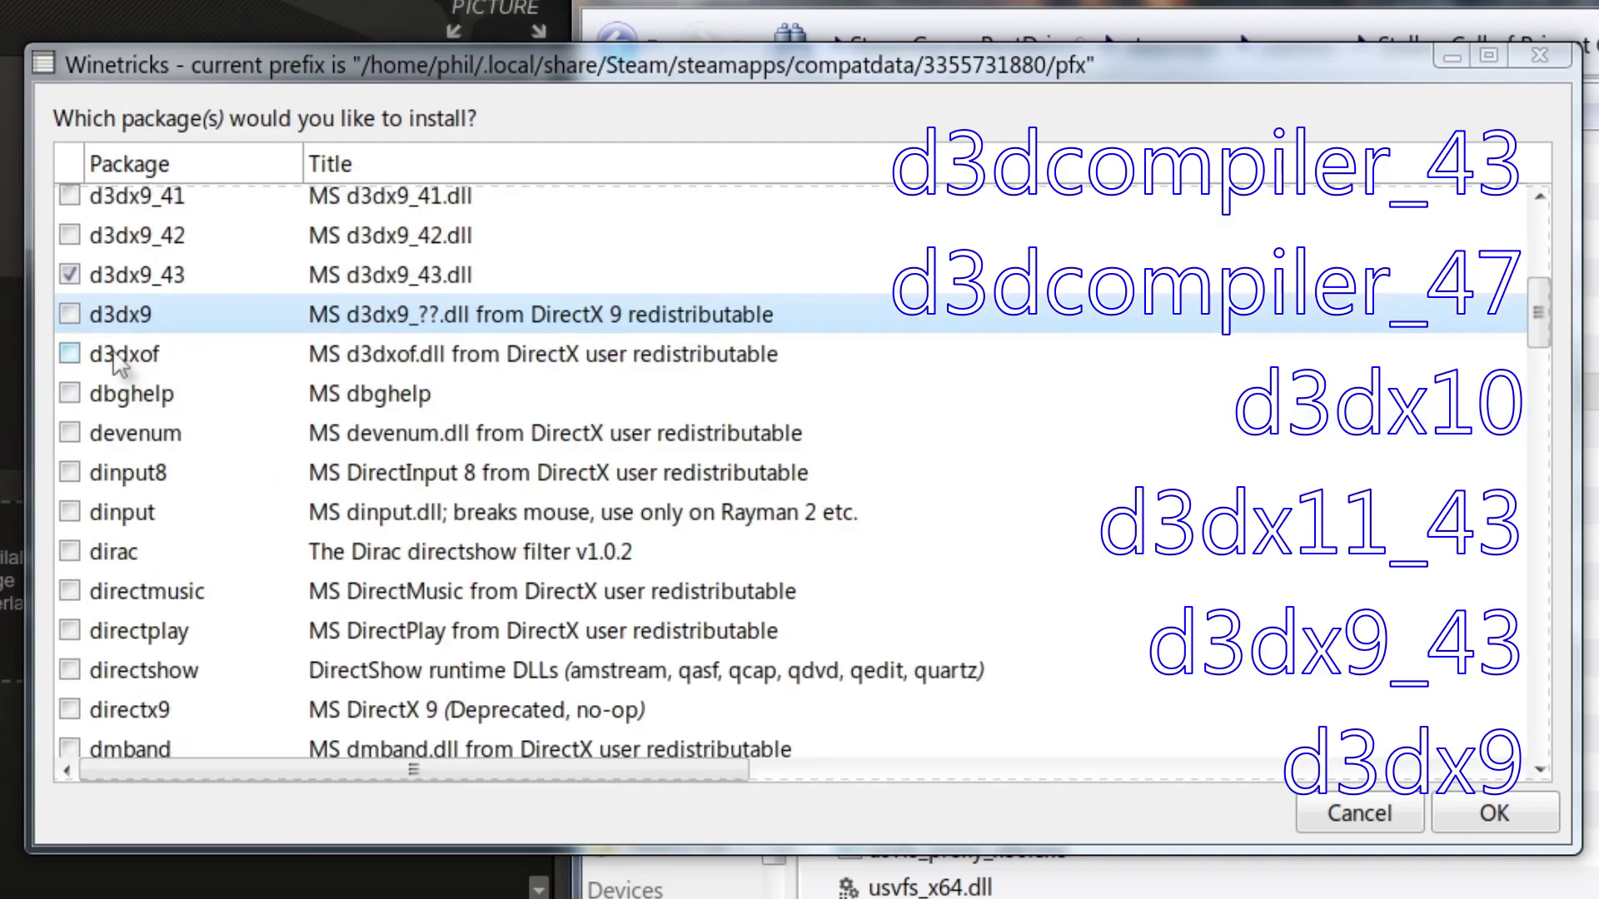
click(117, 321)
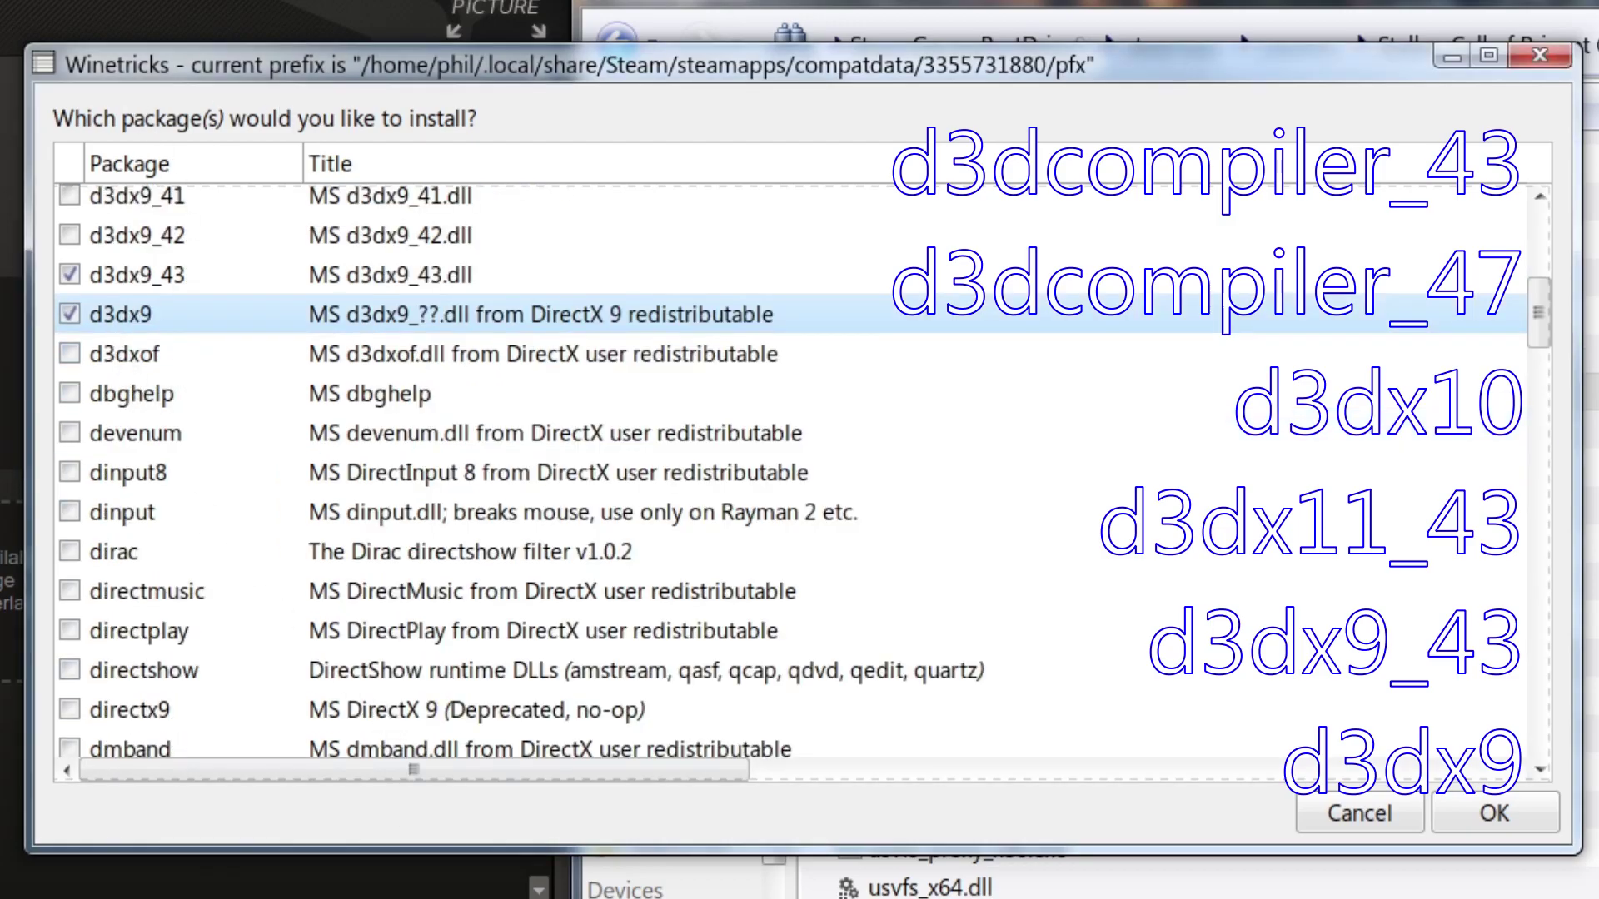
- Install the ticked d3dx9 packages, dismiss the 64-bit and wine bug 24013 warnings, and exit Winetricks
click(1532, 820)
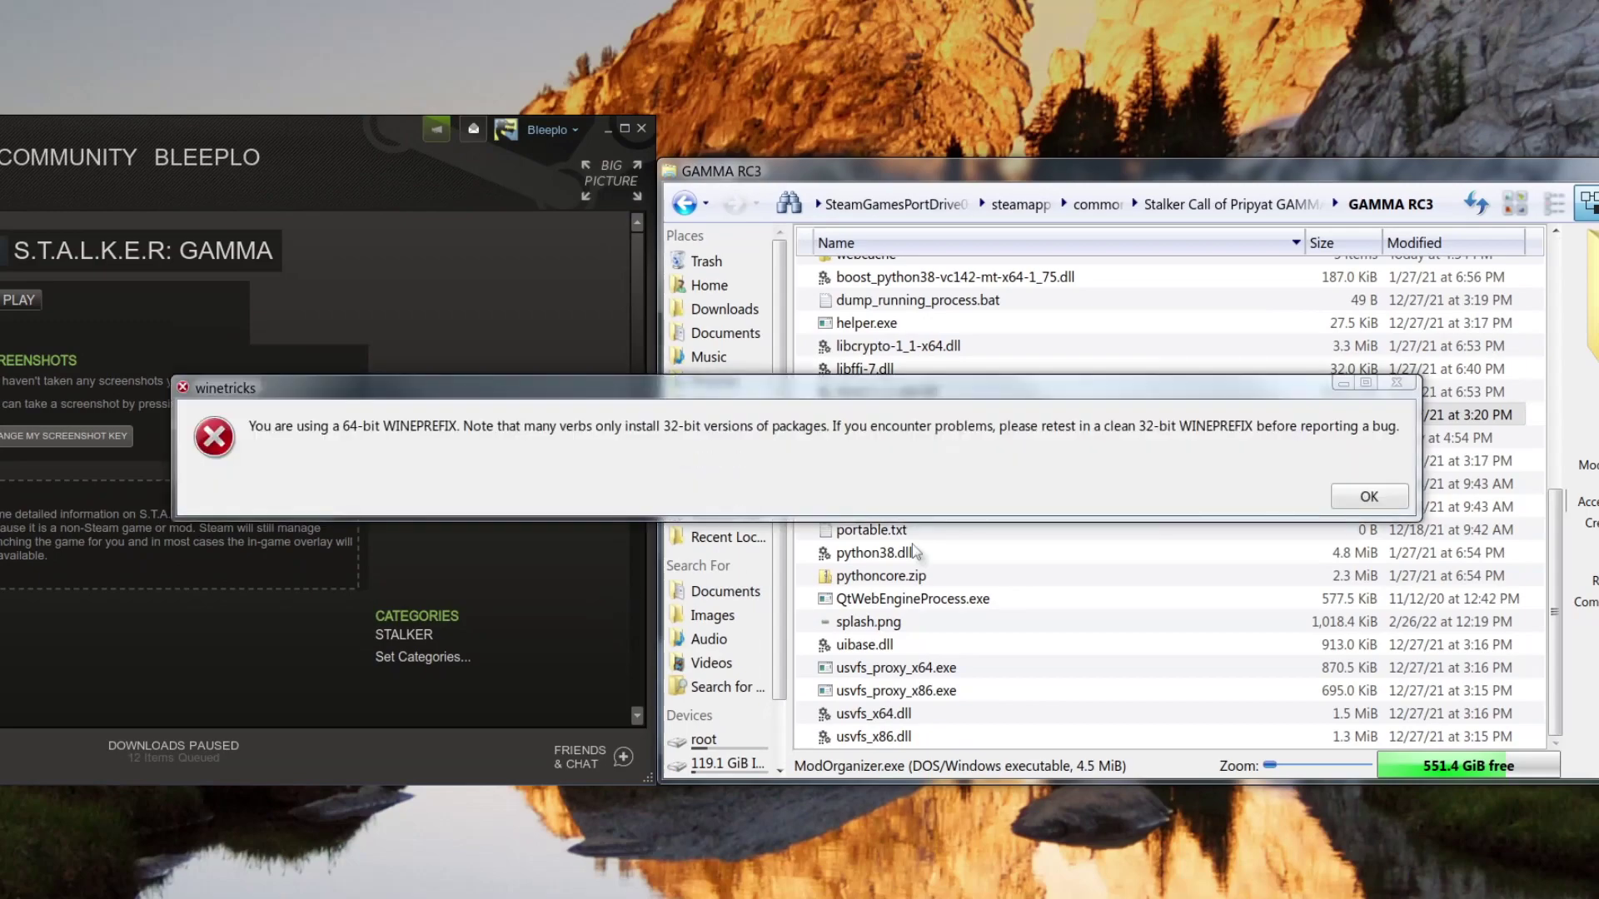
click(1366, 495)
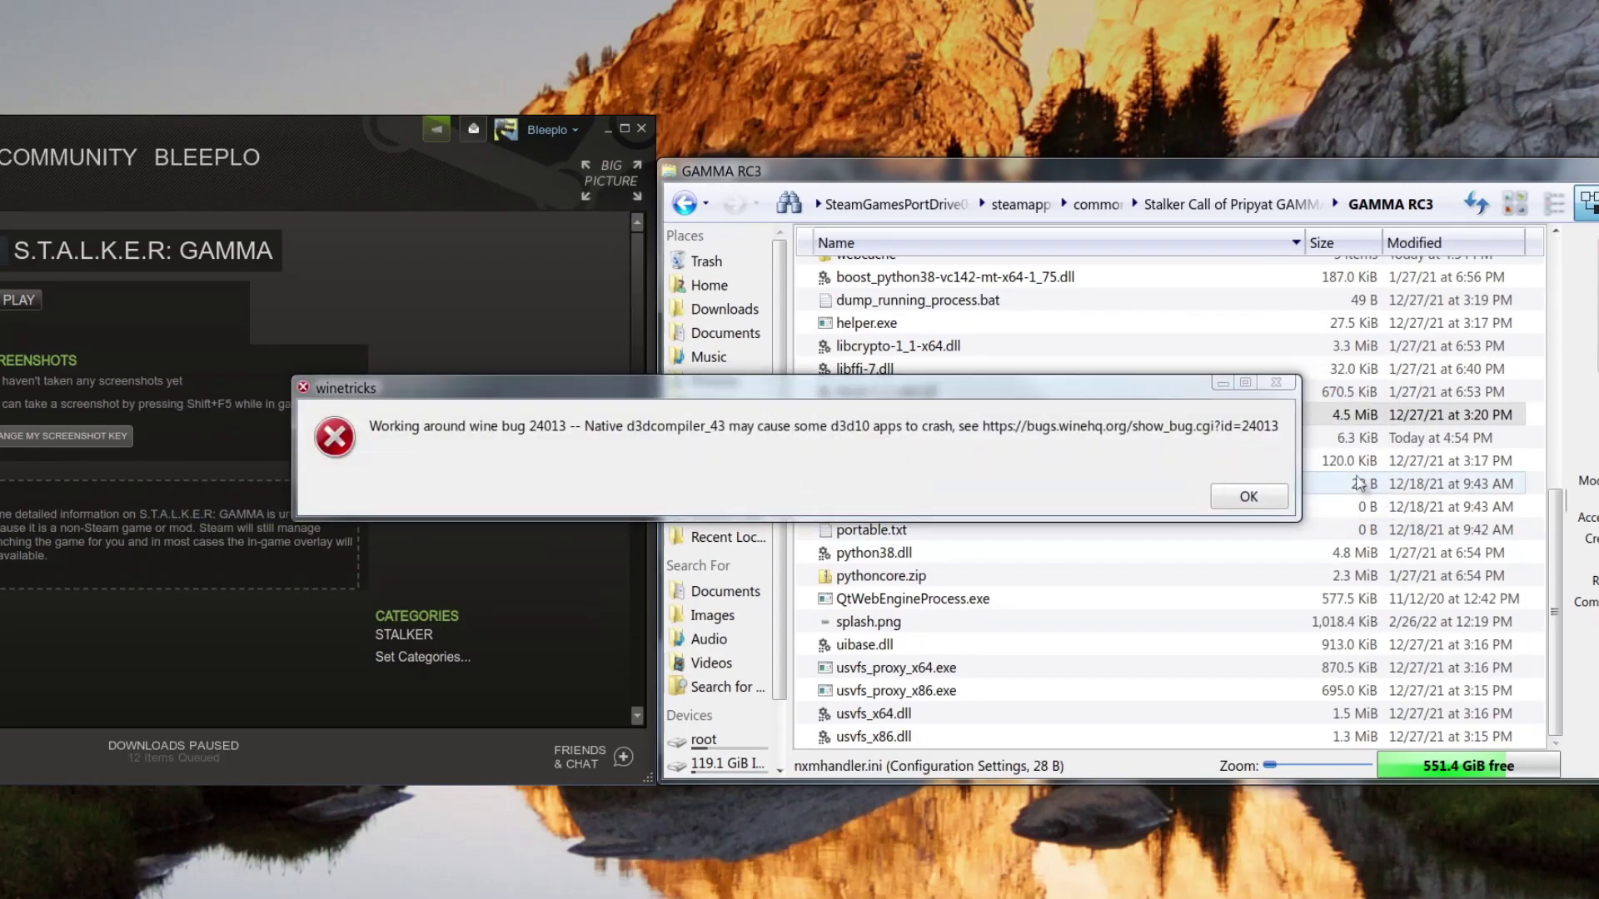
click(1256, 493)
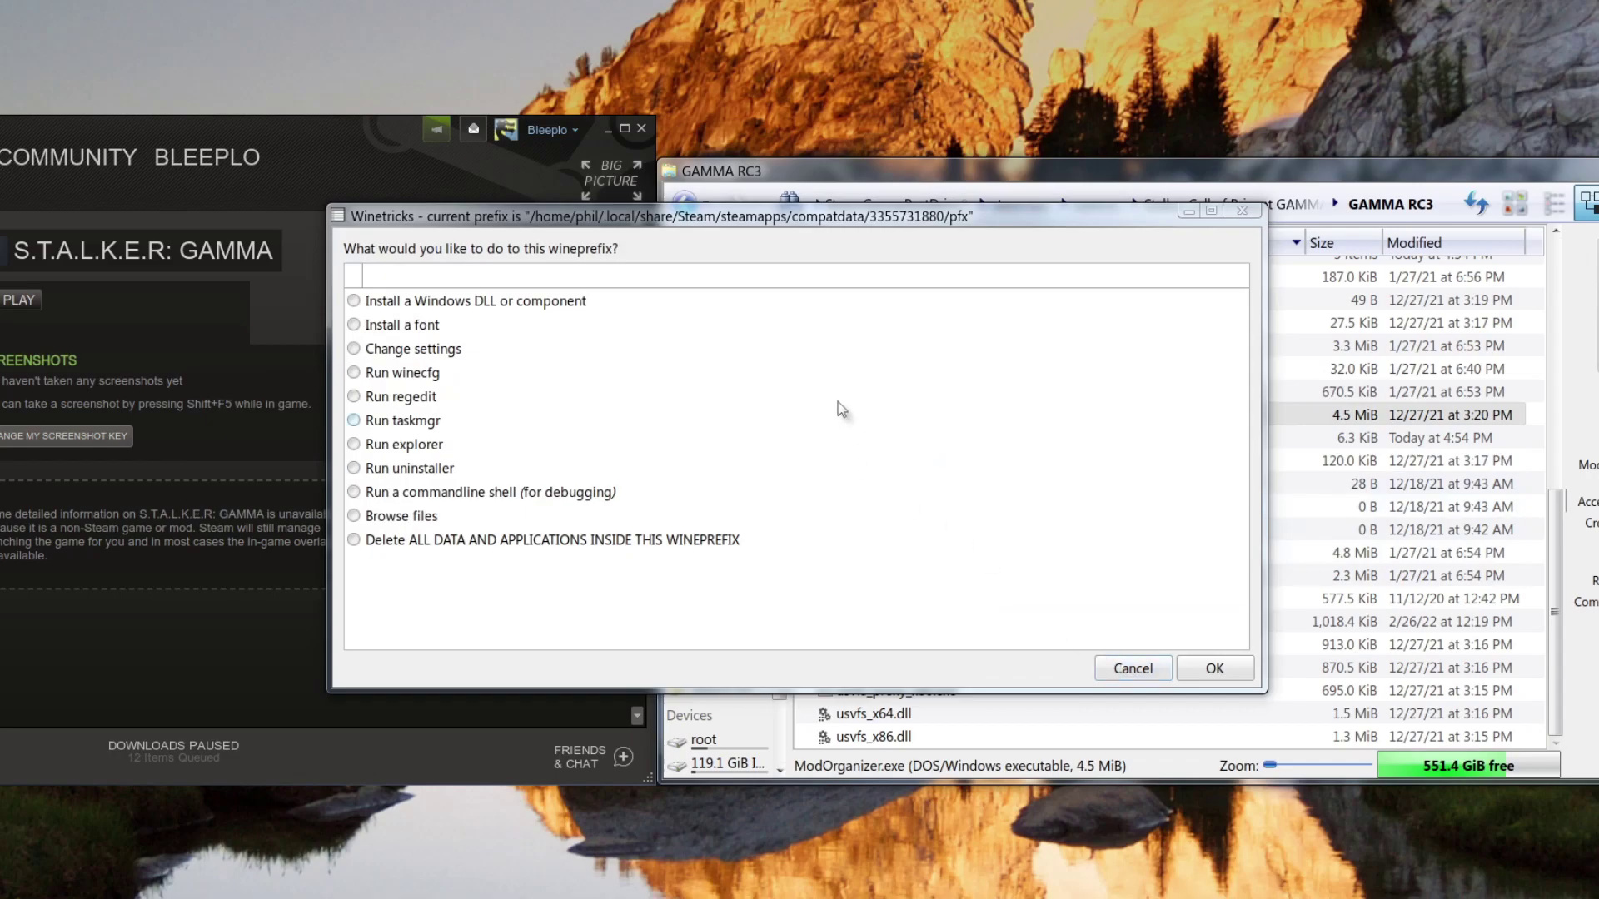
click(1114, 669)
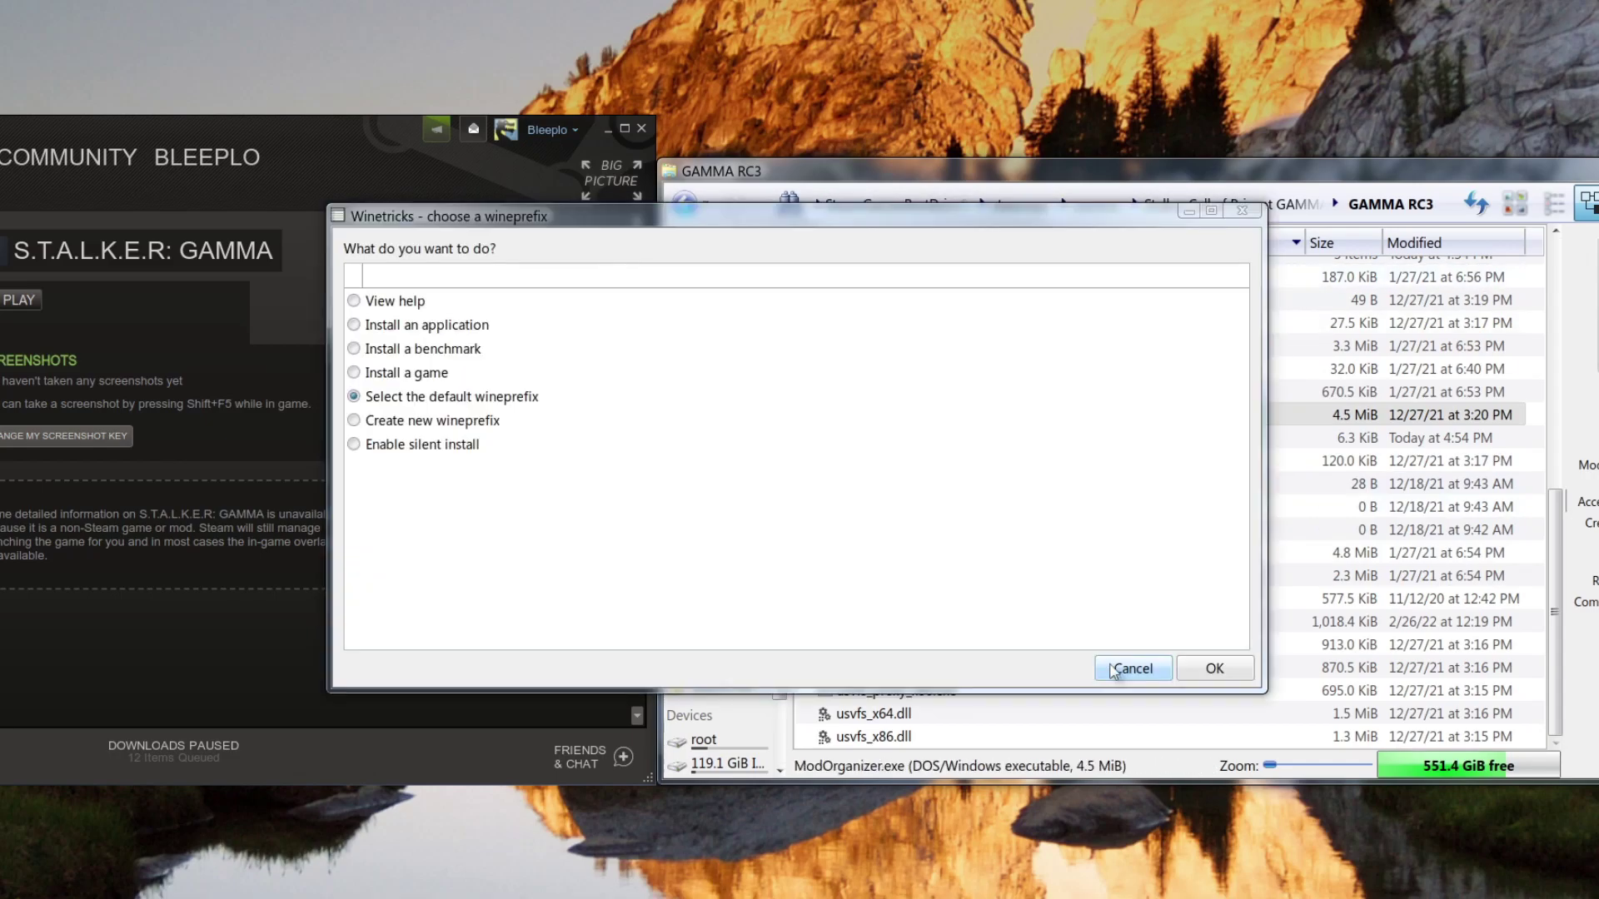
click(1114, 669)
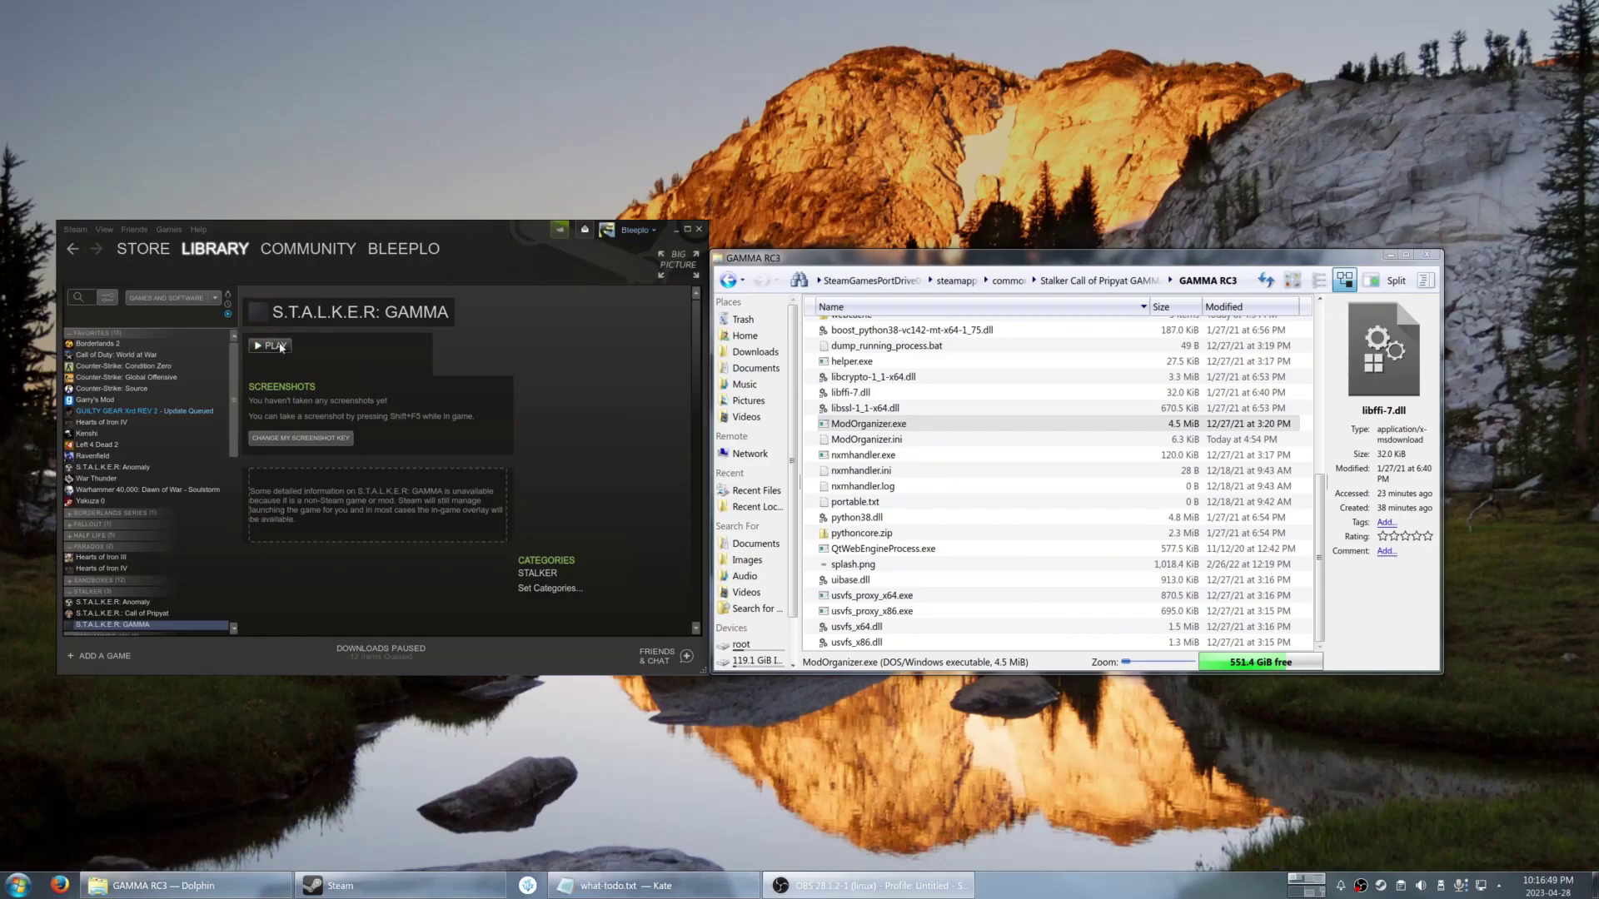
- Launch S.T.A.L.K.E.R.: GAMMA and acknowledge Mod Organizer's missing game directory error
click(276, 346)
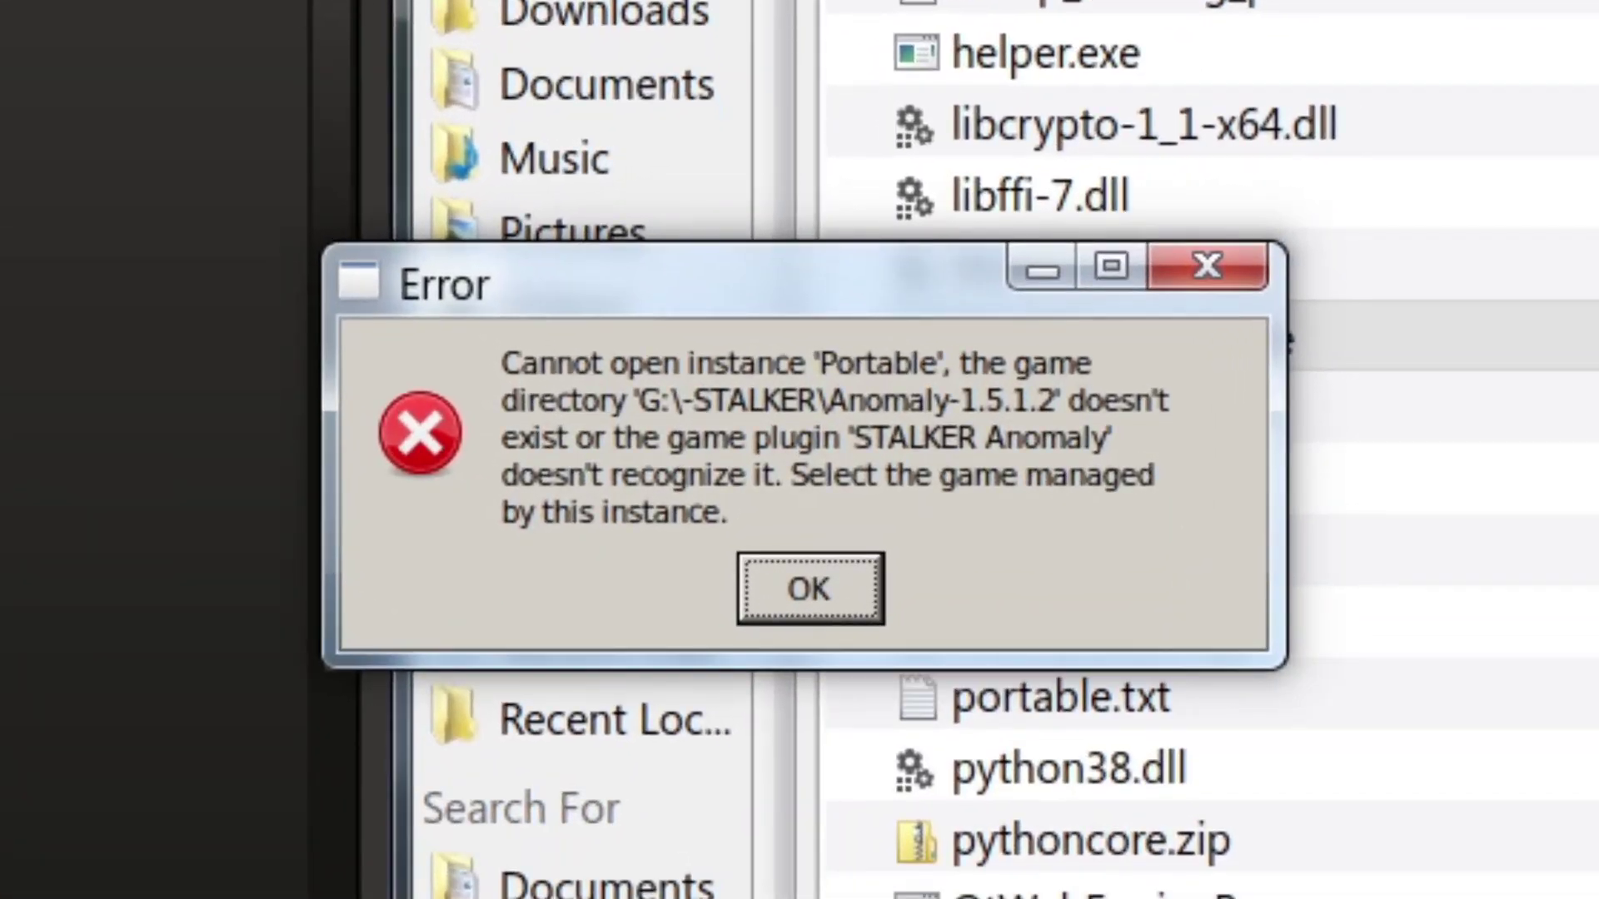
click(846, 581)
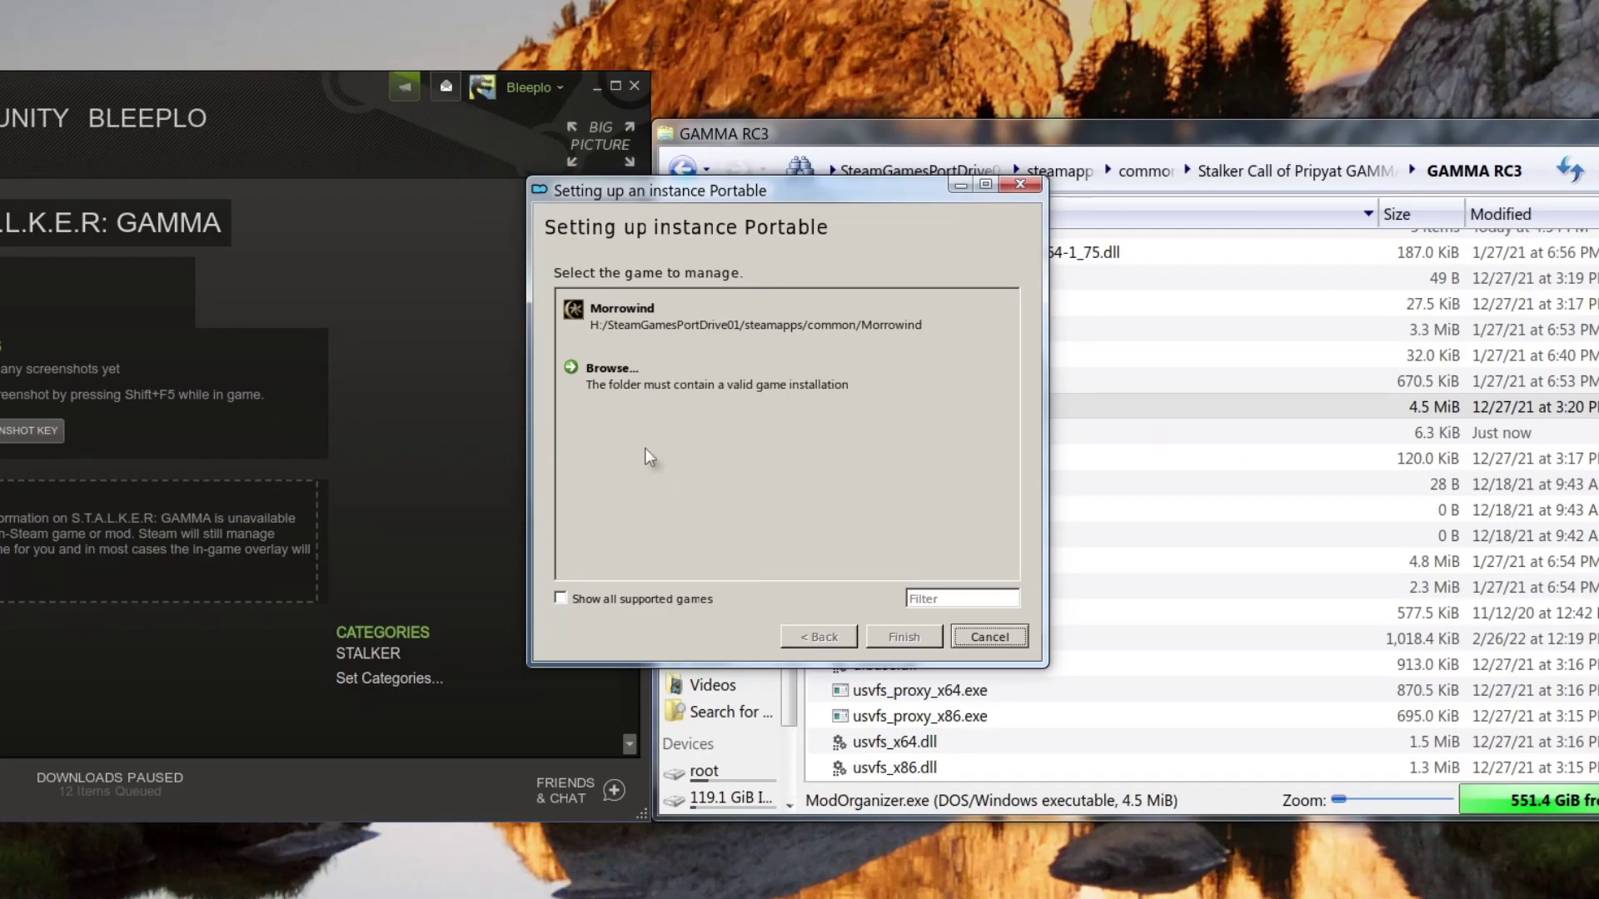
click(608, 380)
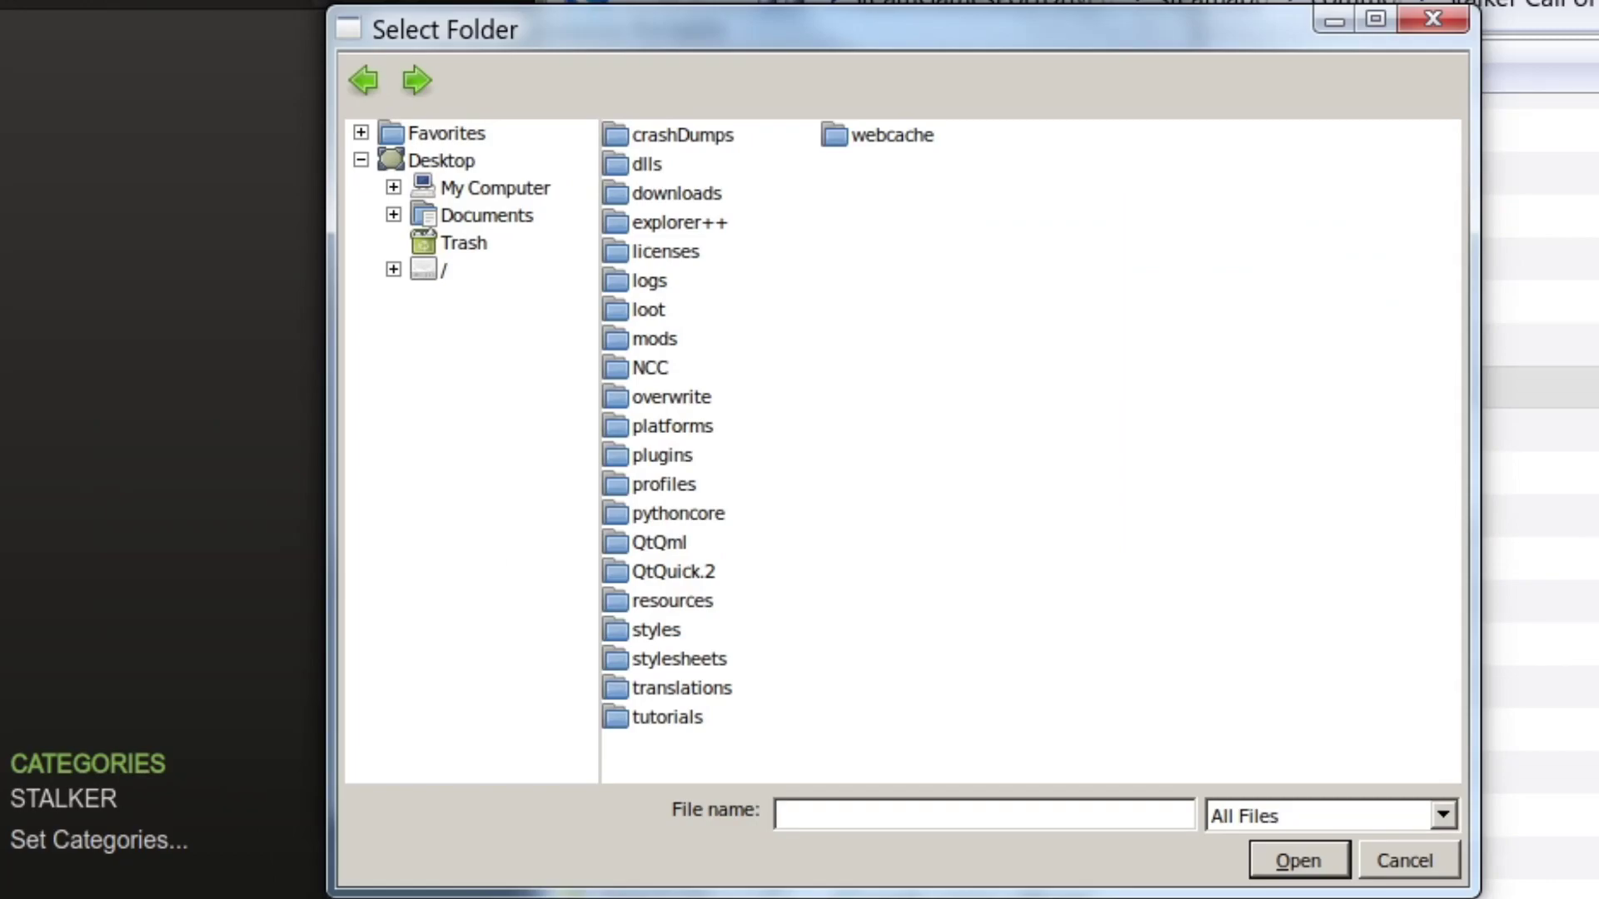
drag(675, 18, 386, 24)
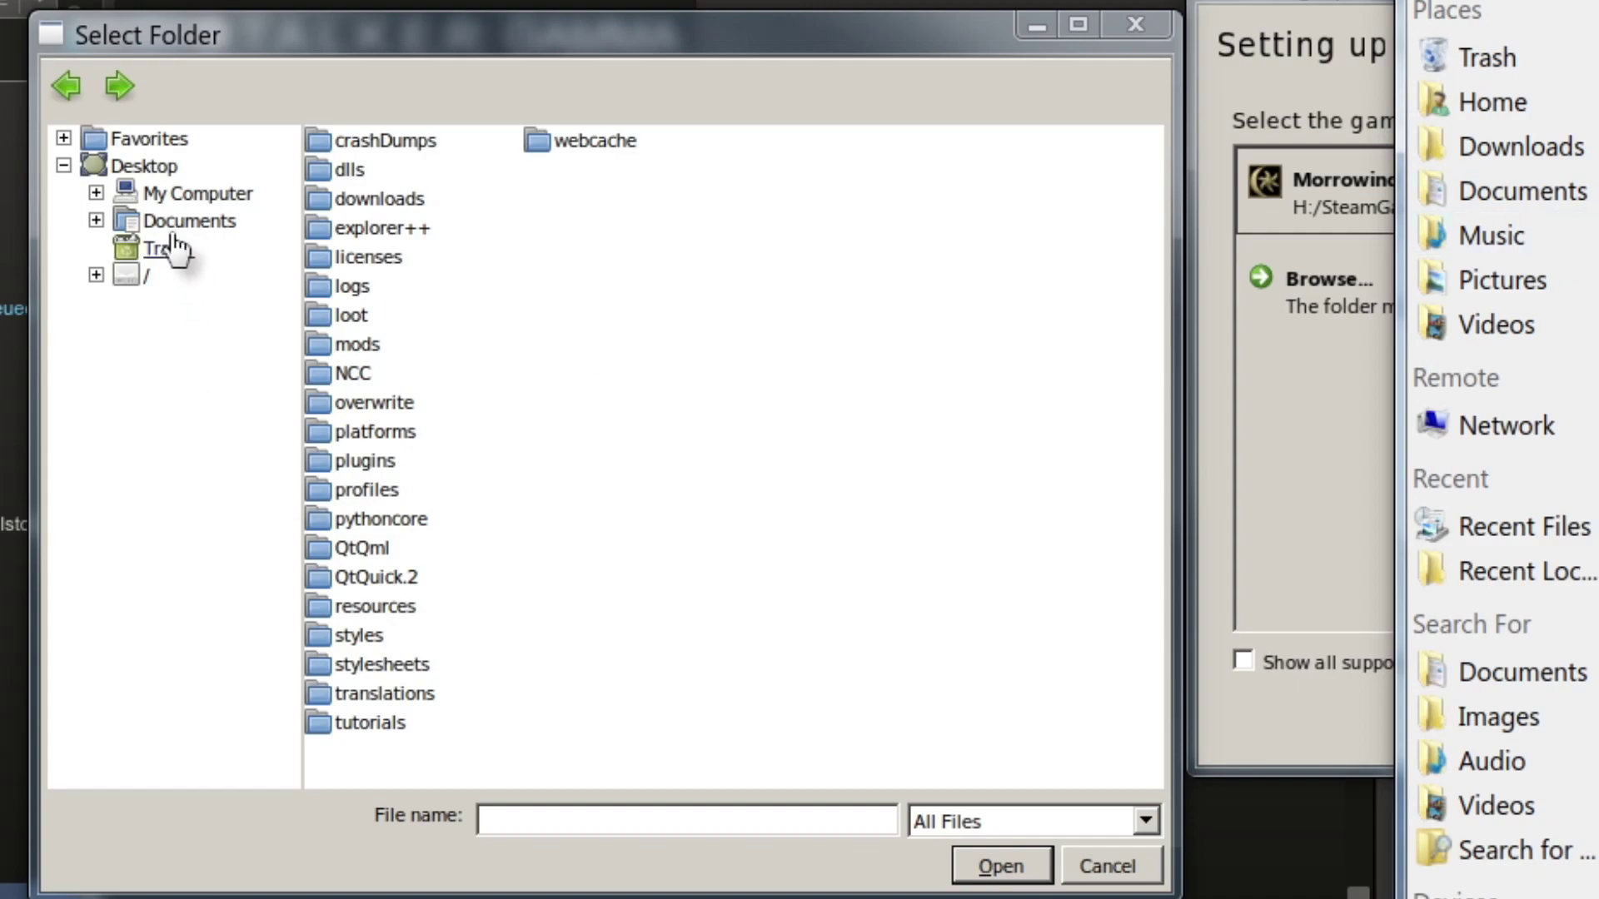
- Browse drive Z: to steamapps/common/Stalker Call of Pripyat GAMMA/Anomaly-1.5.1.2 and choose it as the game folder
click(197, 222)
click(199, 194)
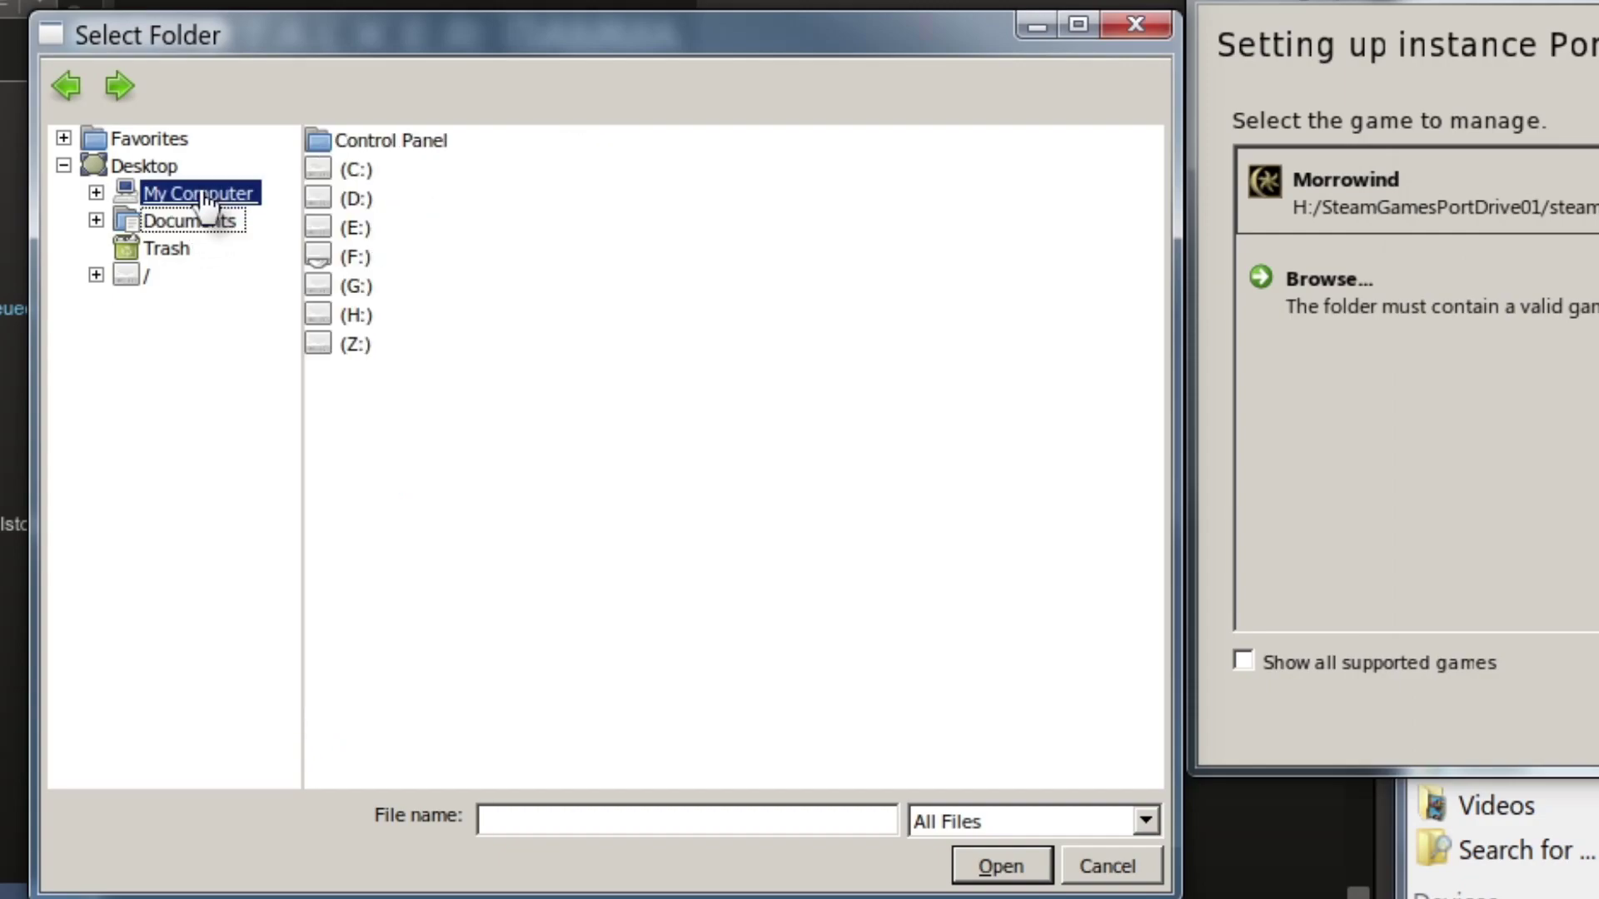
double_click(358, 347)
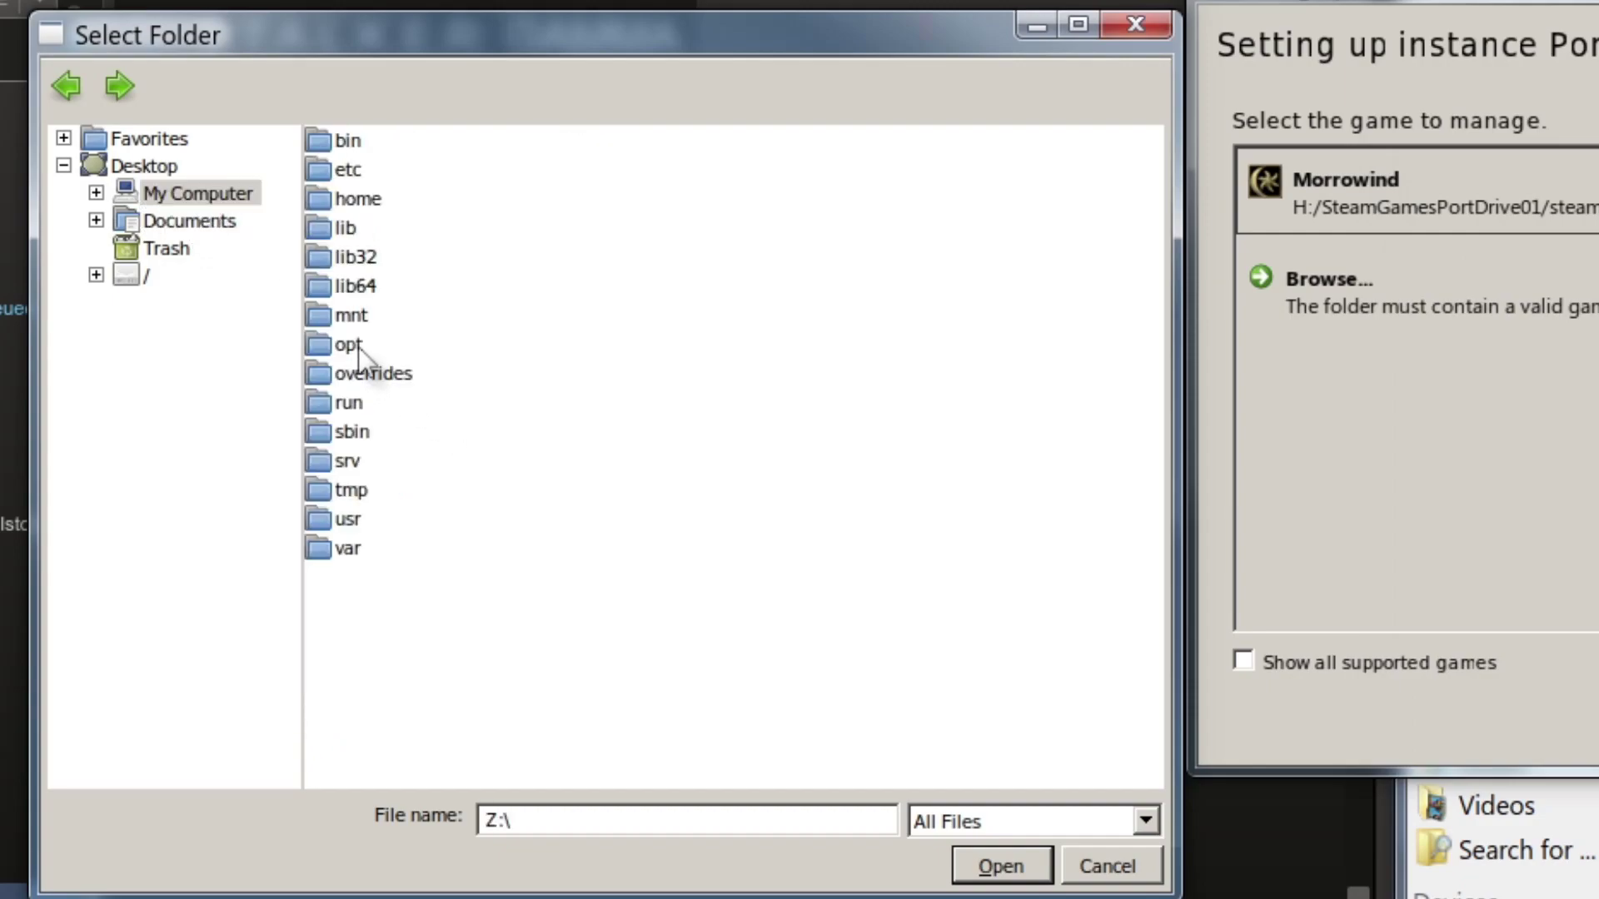
double_click(347, 401)
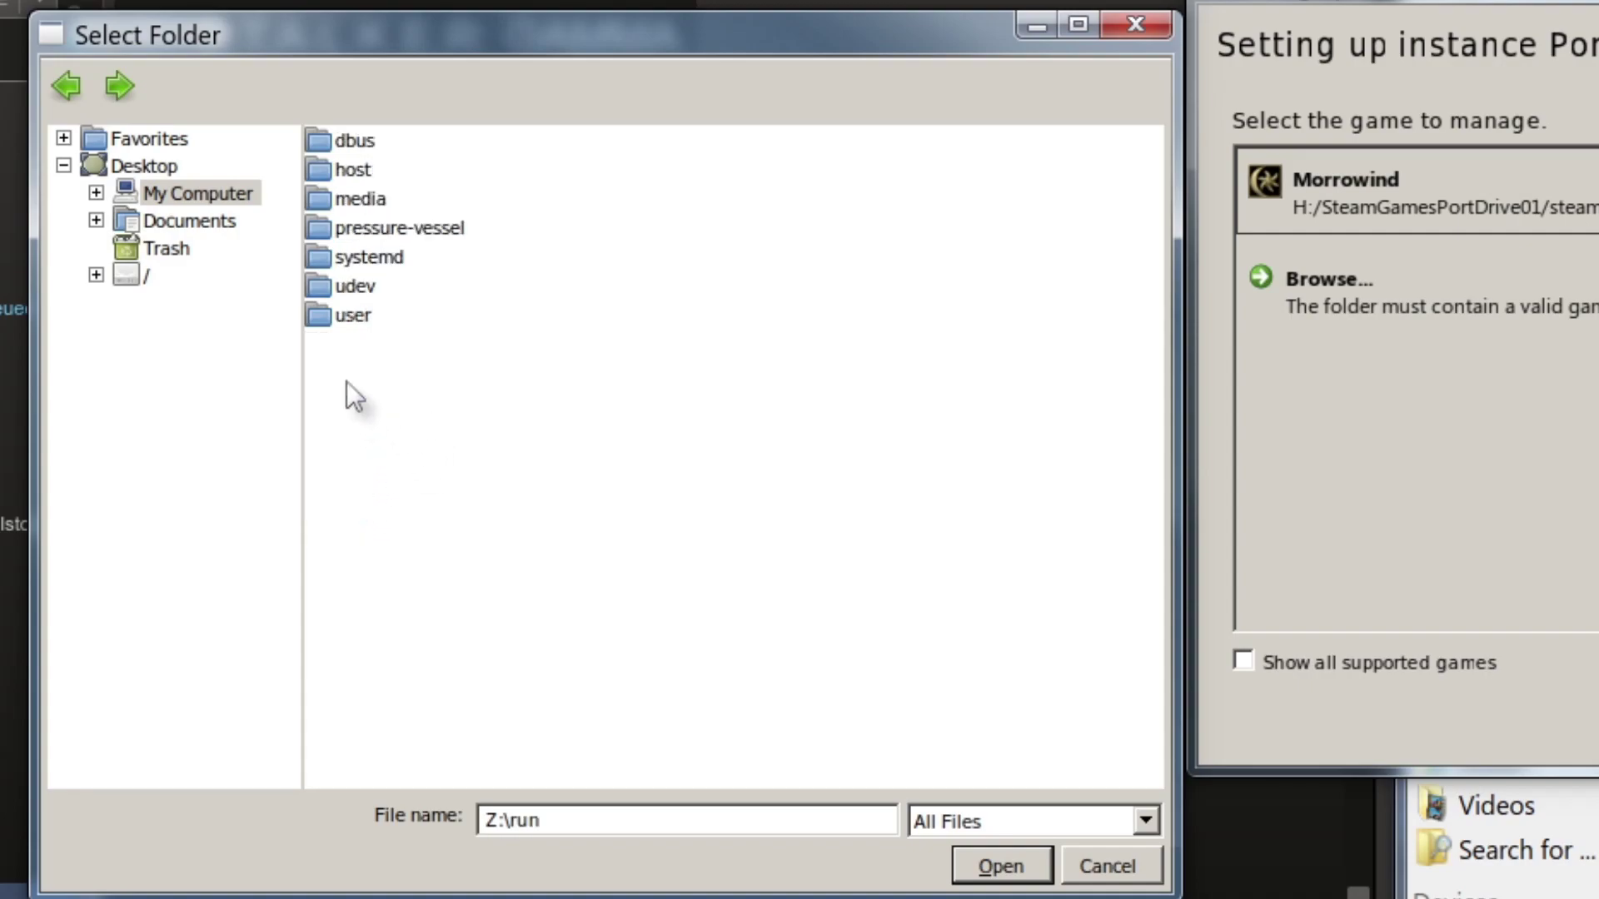
double_click(354, 200)
double_click(367, 145)
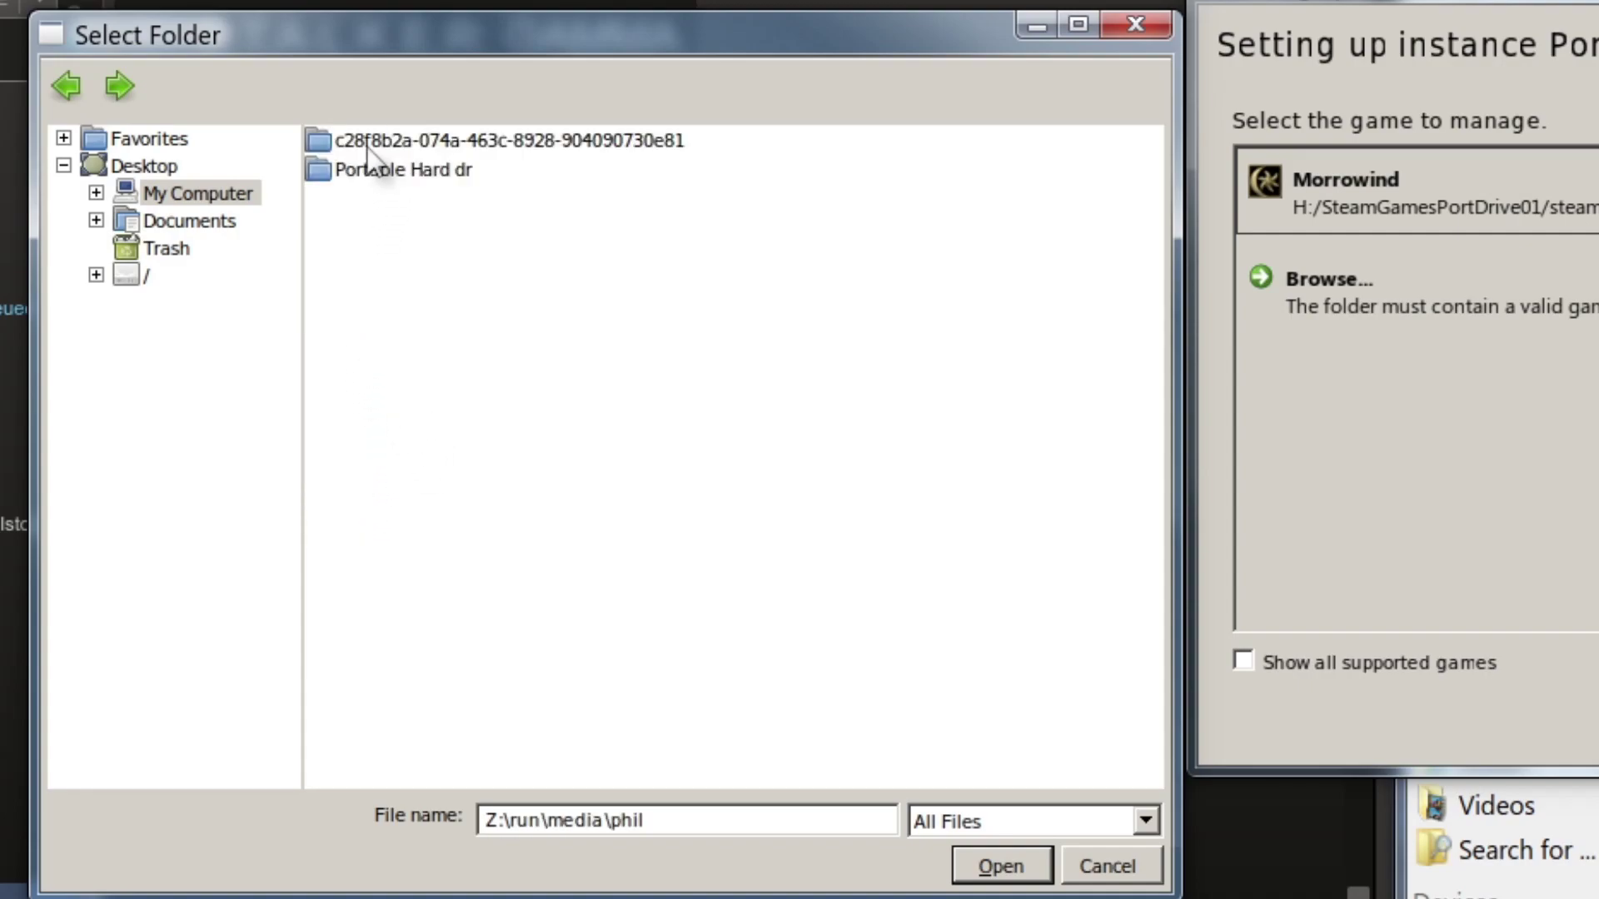
double_click(409, 172)
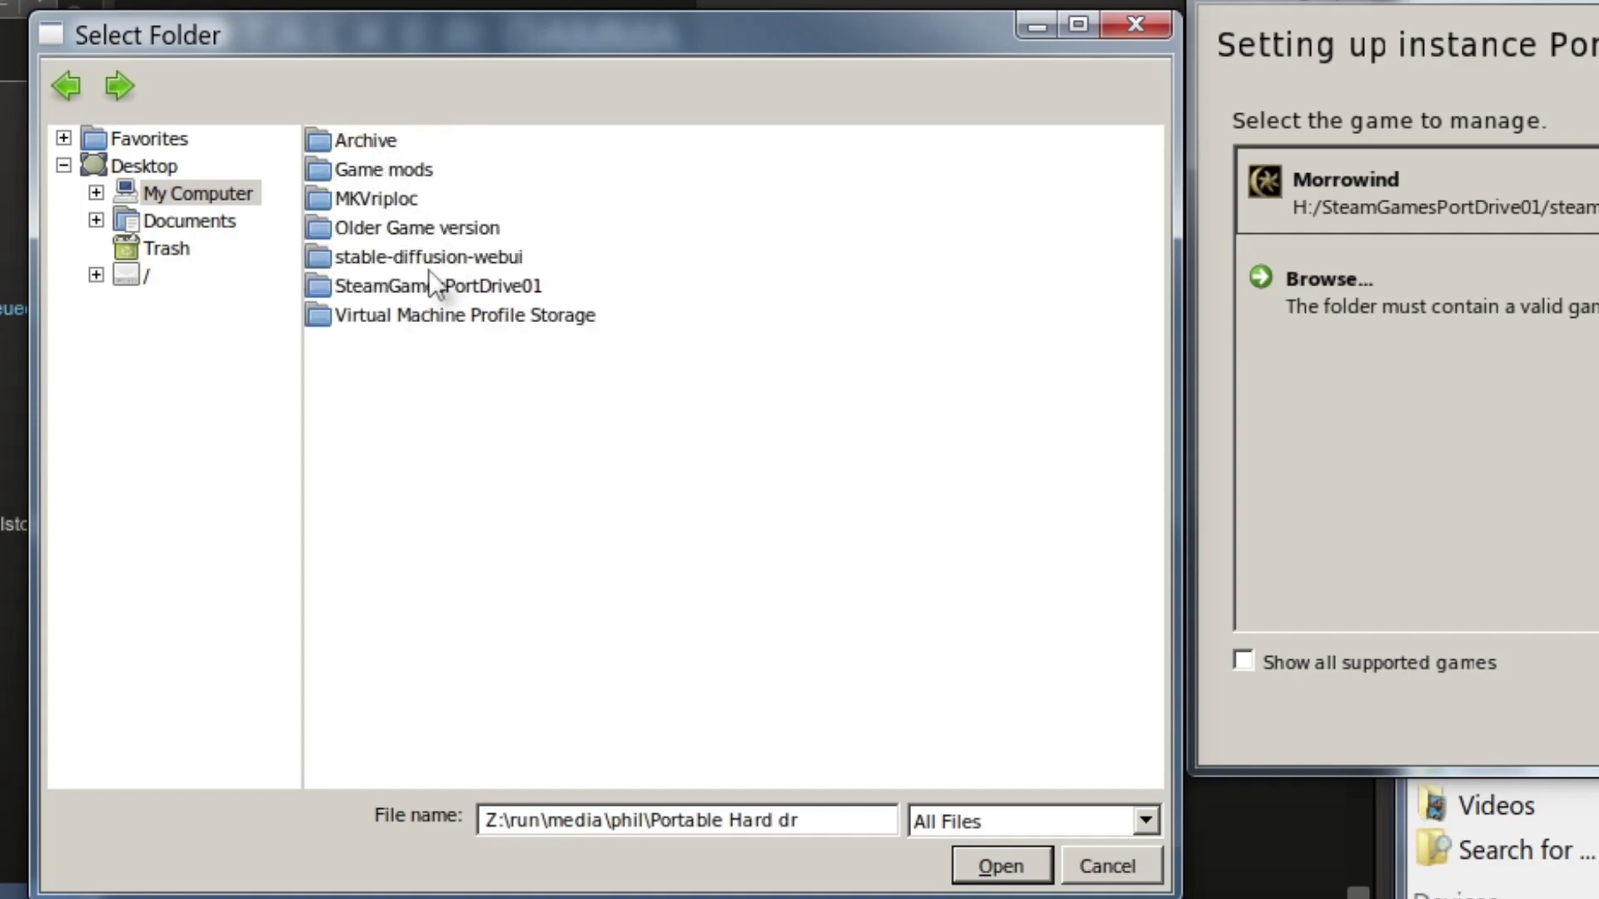
double_click(400, 286)
double_click(356, 136)
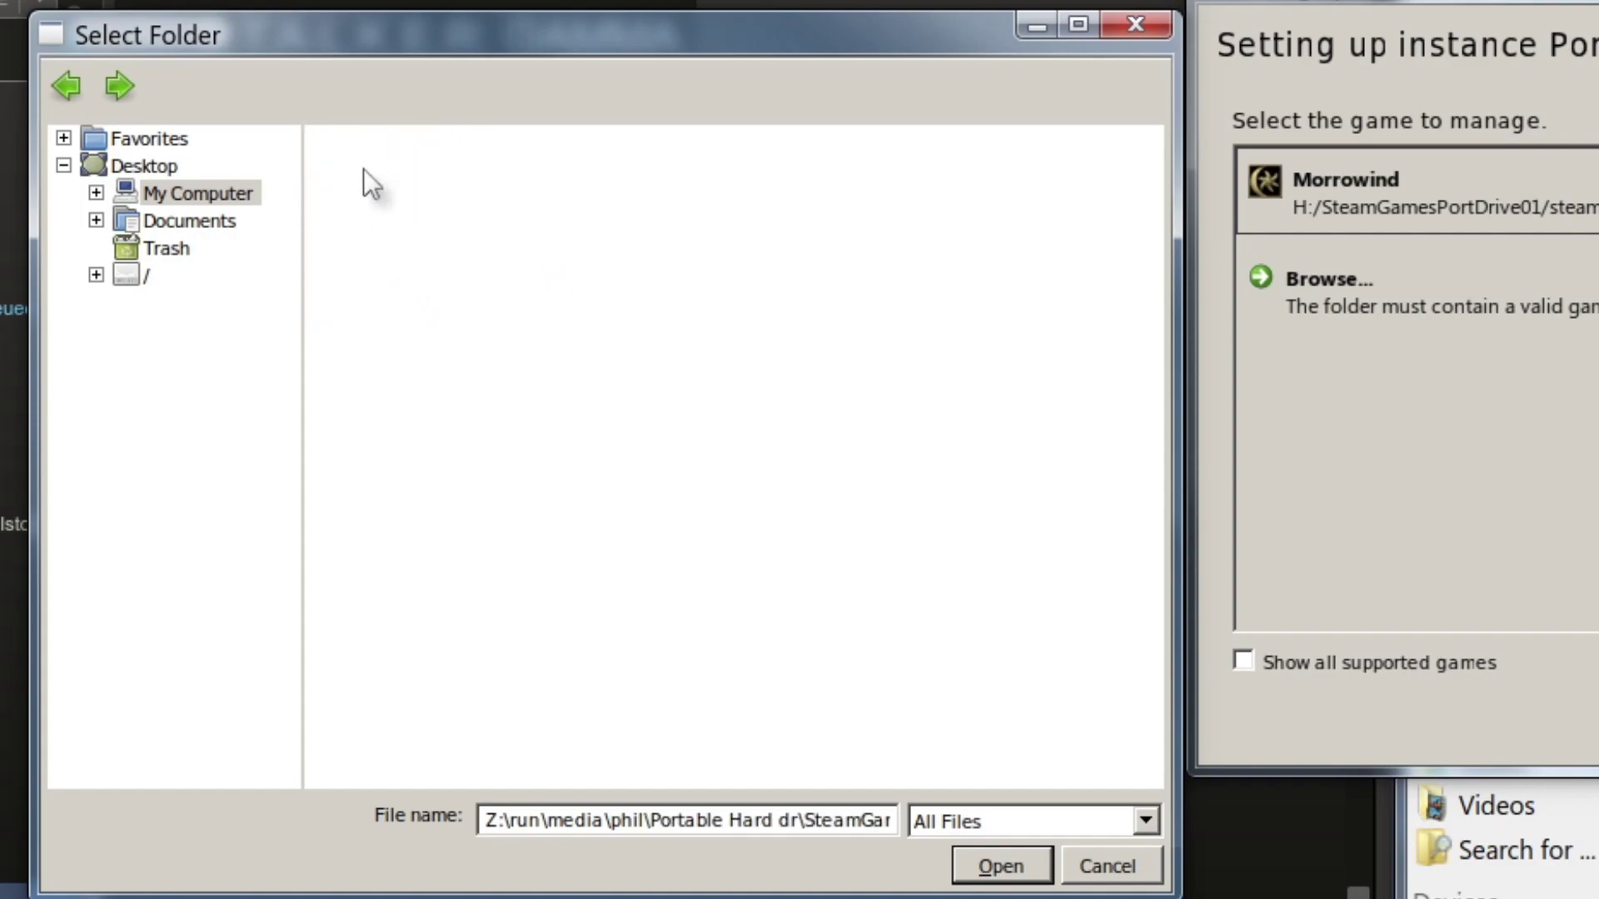
double_click(371, 142)
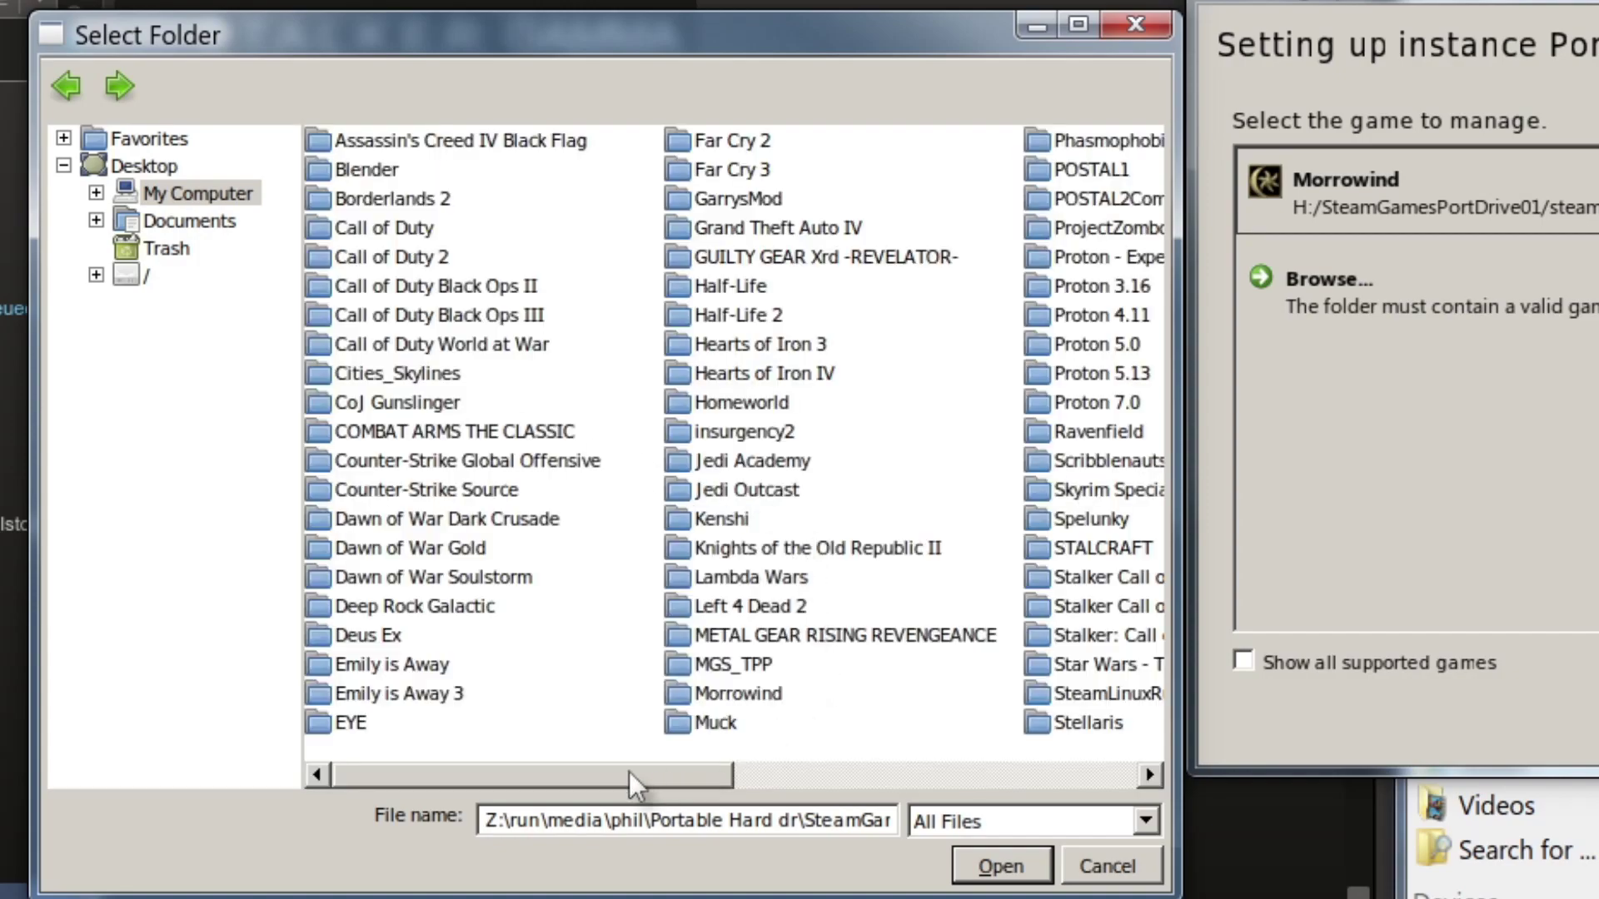
drag(726, 783, 802, 769)
double_click(848, 608)
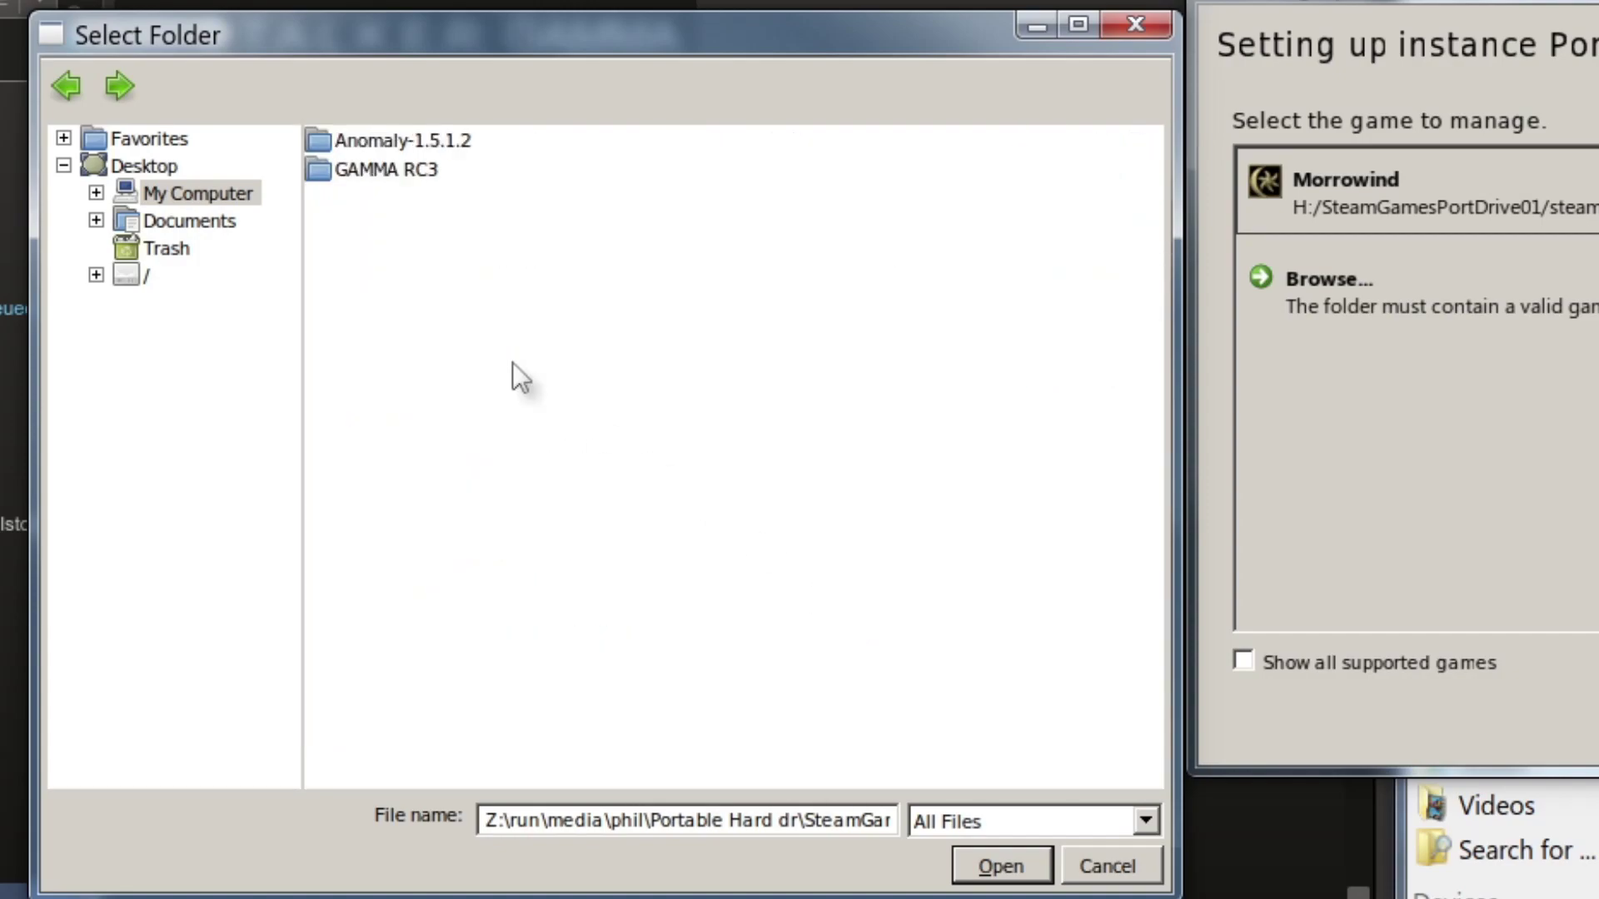
double_click(419, 138)
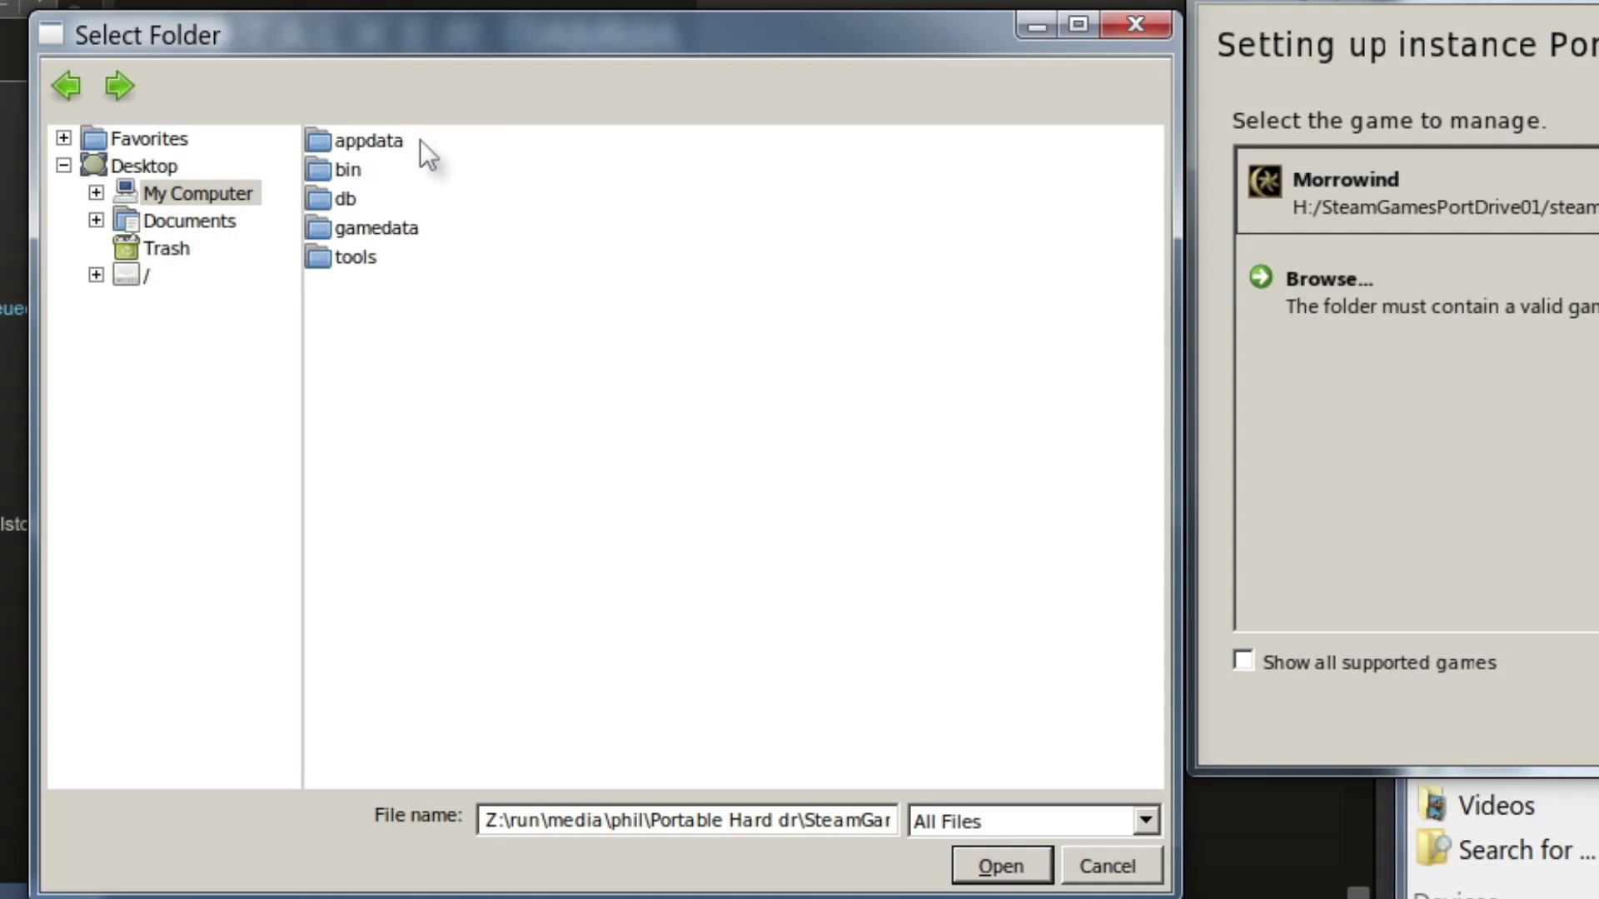
click(998, 863)
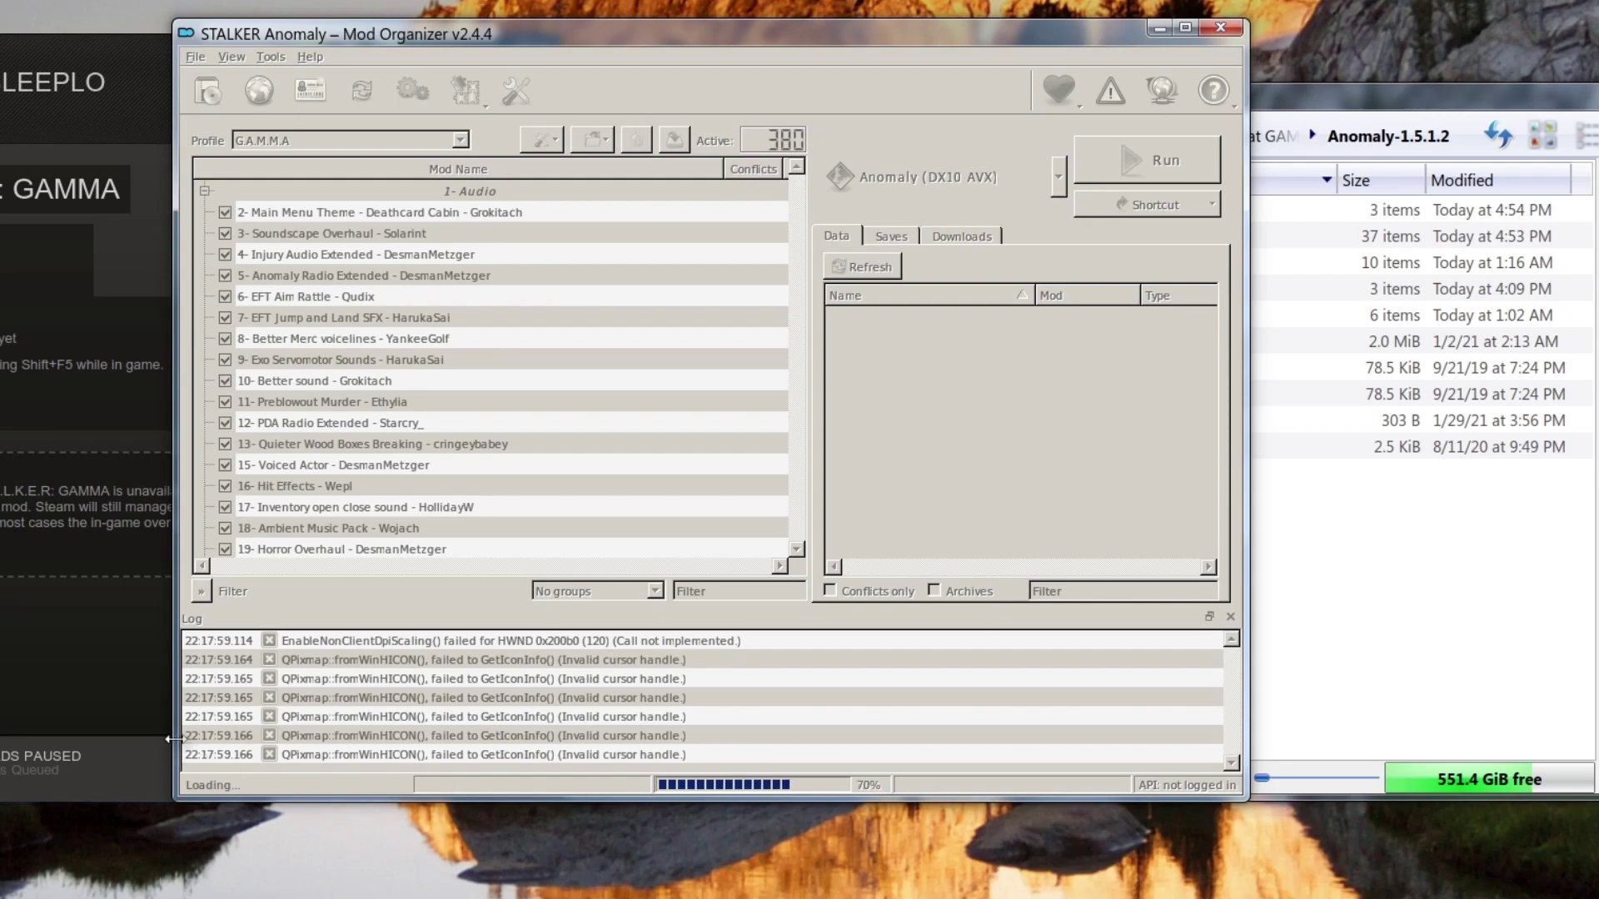
- Widen the Mod Organizer window and scroll down the G.A.M.M.A profile's mod list
drag(173, 739, 49, 738)
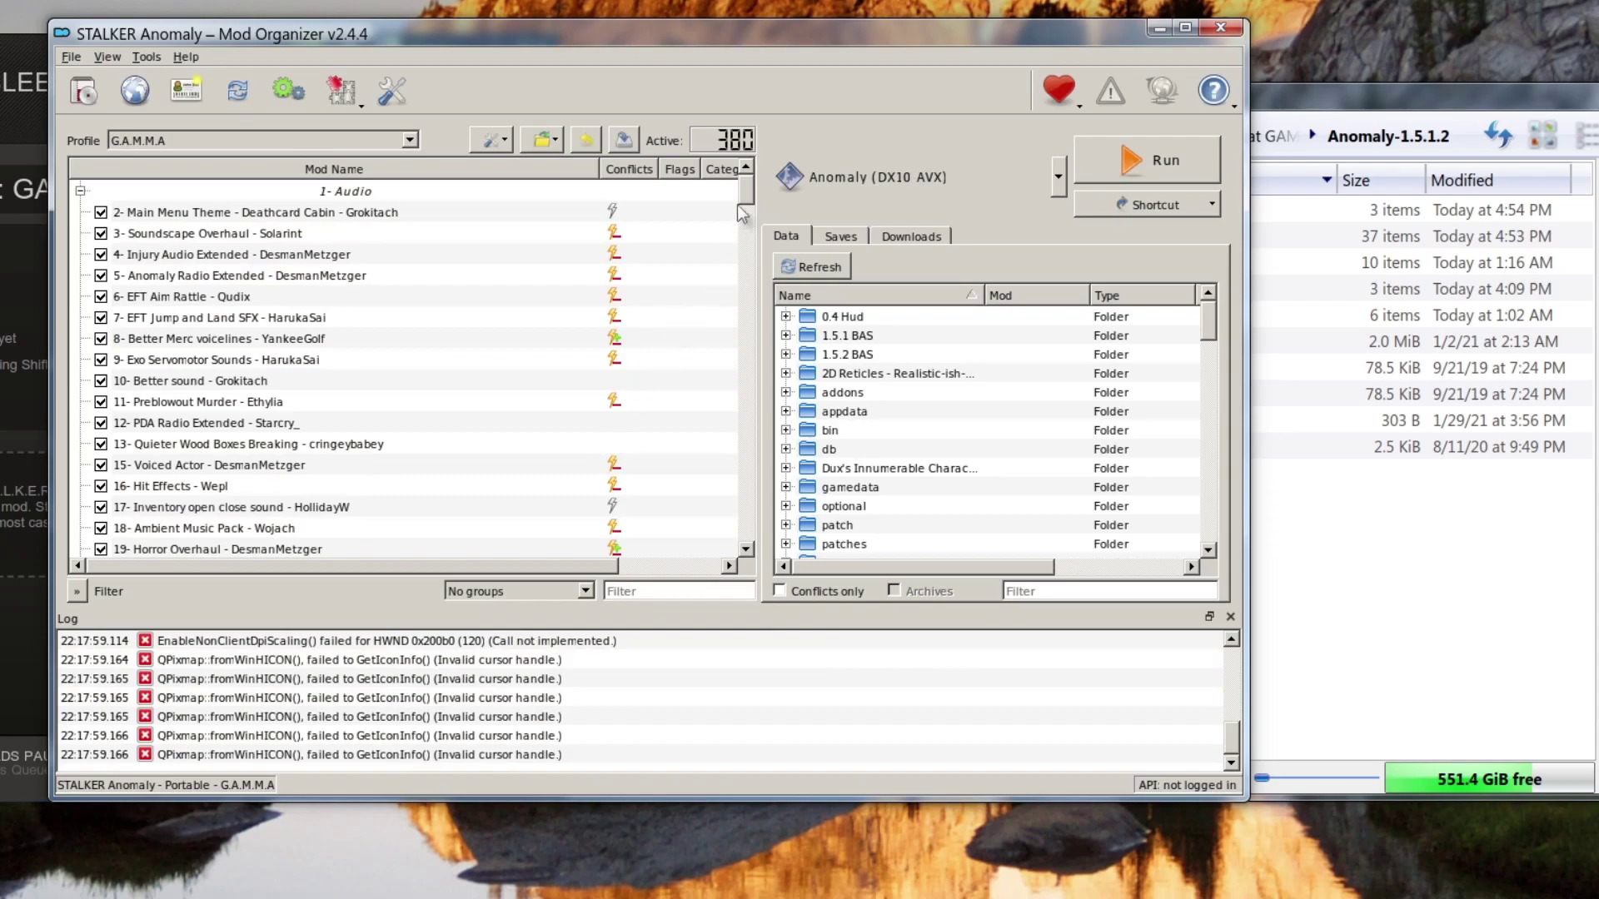
drag(747, 204, 749, 526)
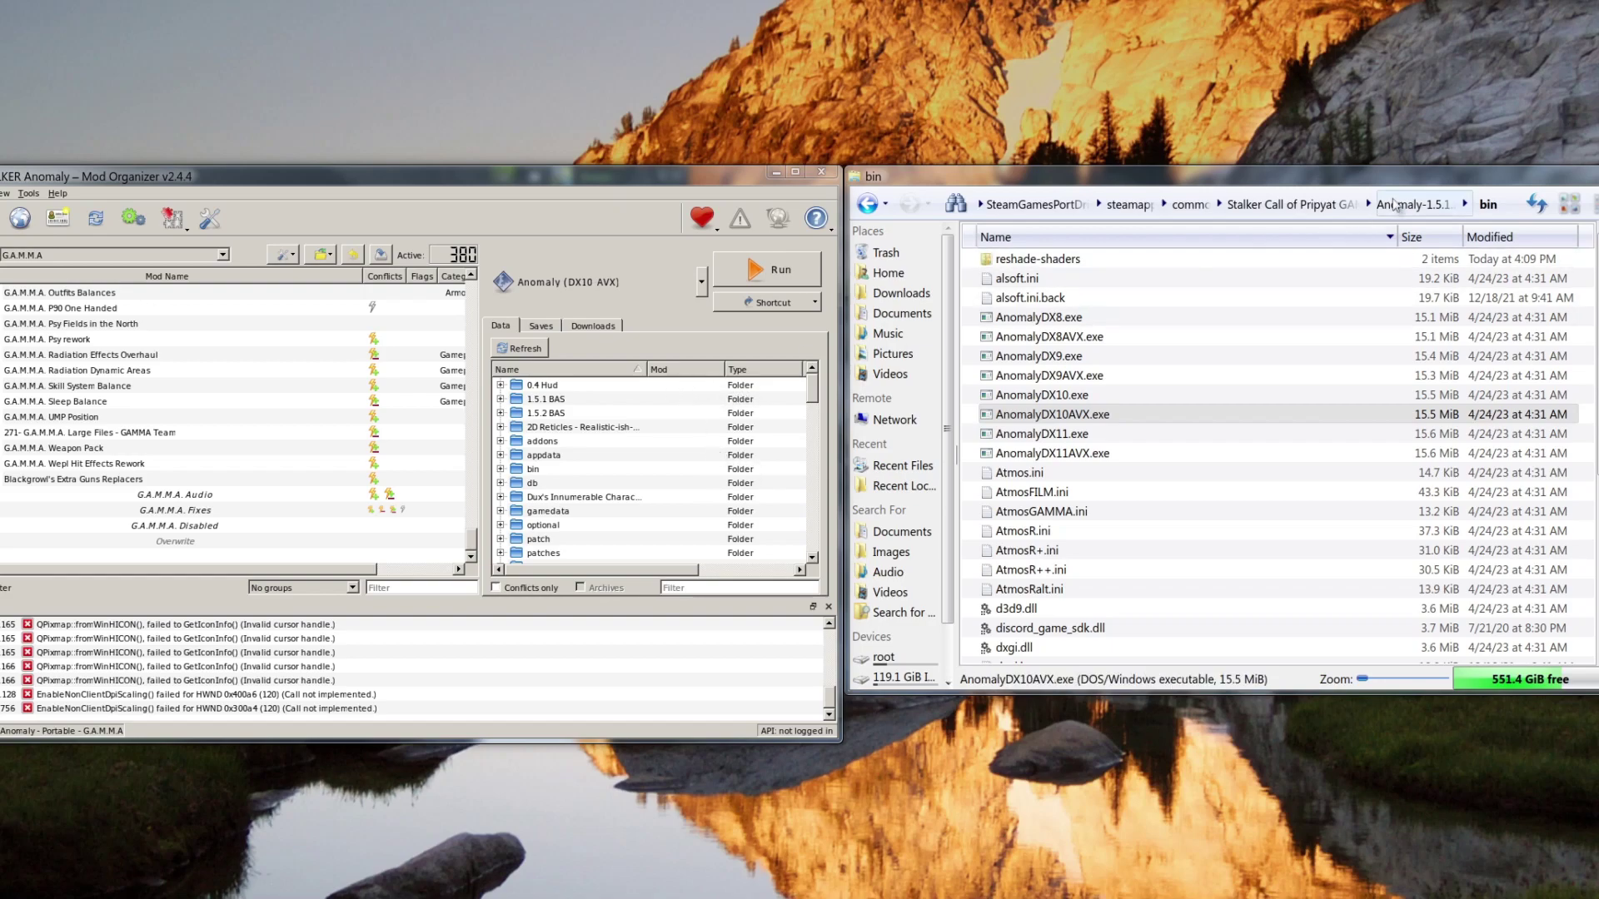
- Edit the Anomaly (DX10-AVX) executable so its Binary points to bin\AnomalyDX10AVX.exe
key(BackSpace)
click(703, 282)
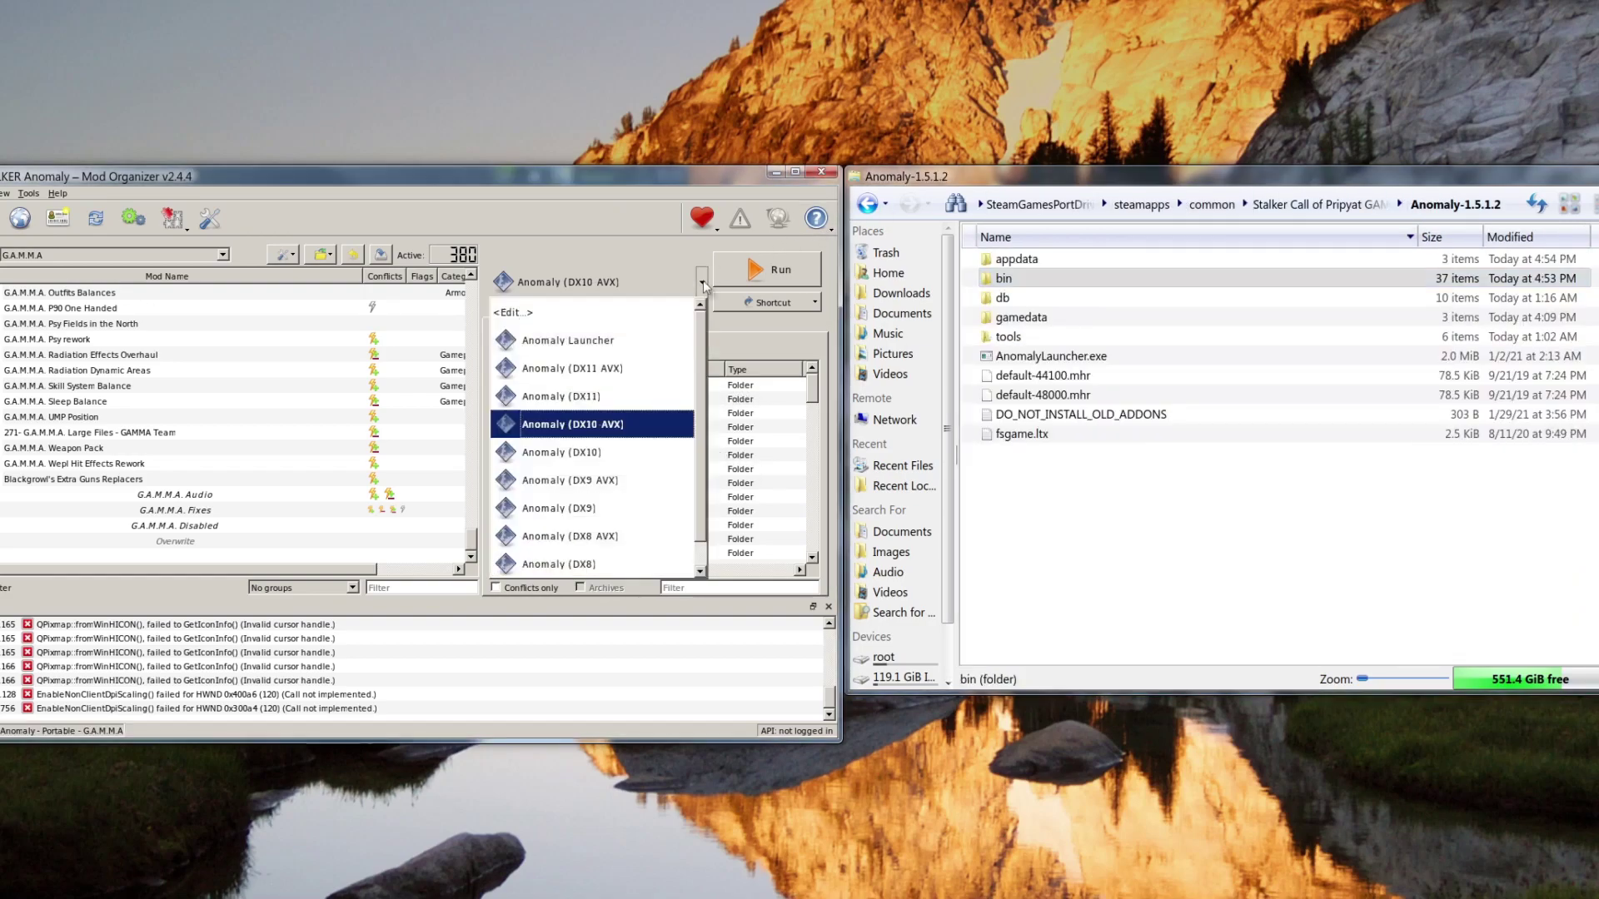
click(576, 314)
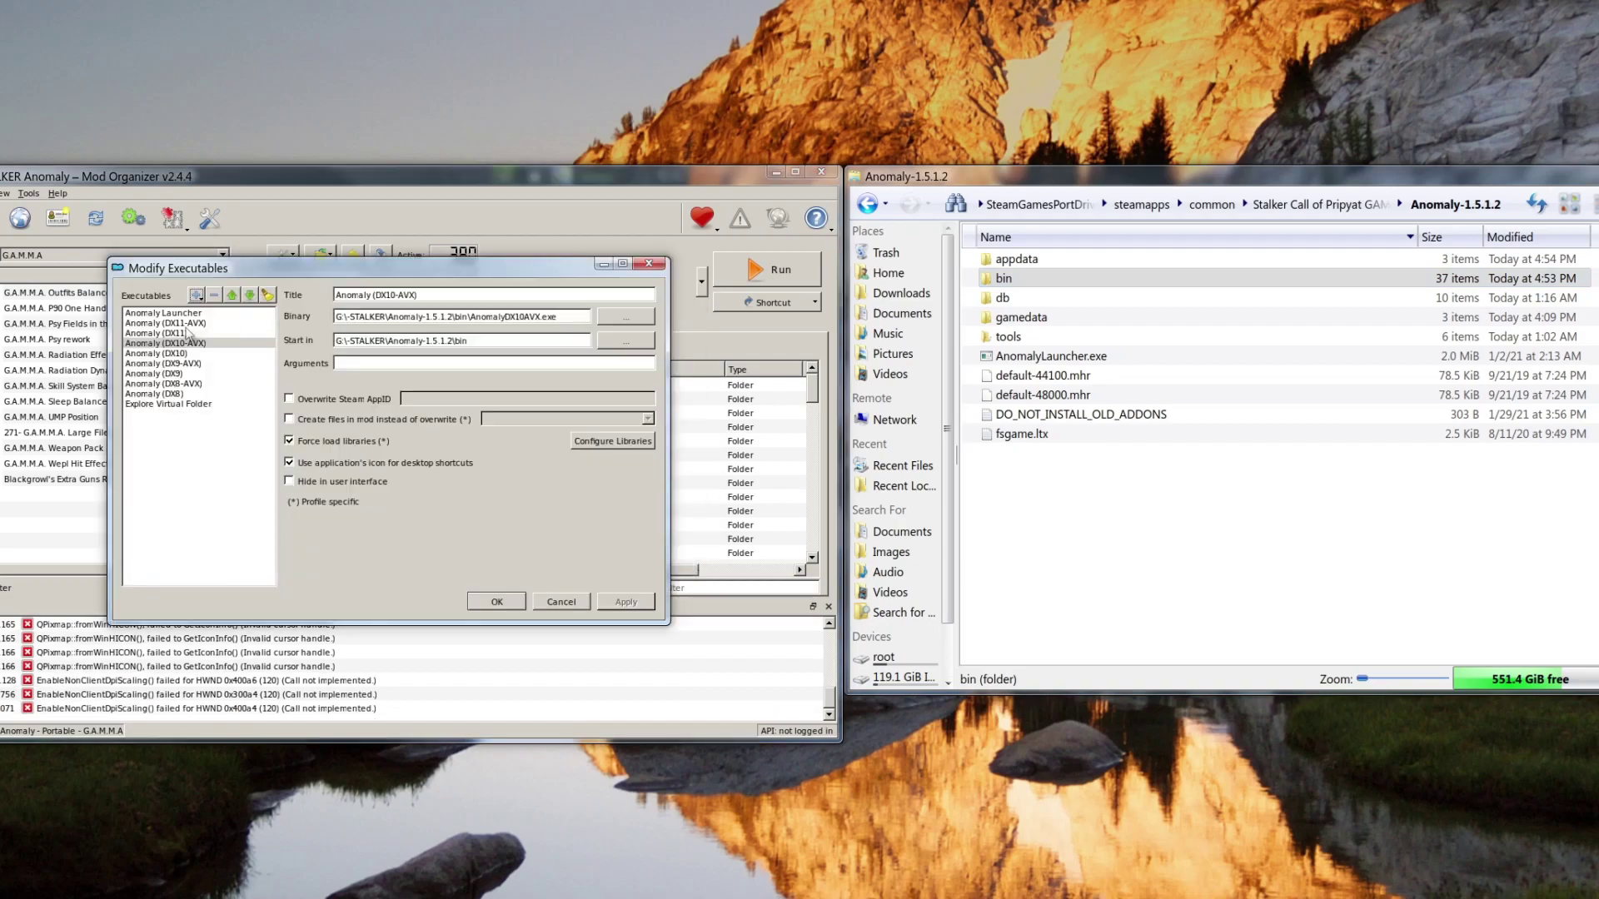
click(185, 333)
click(188, 343)
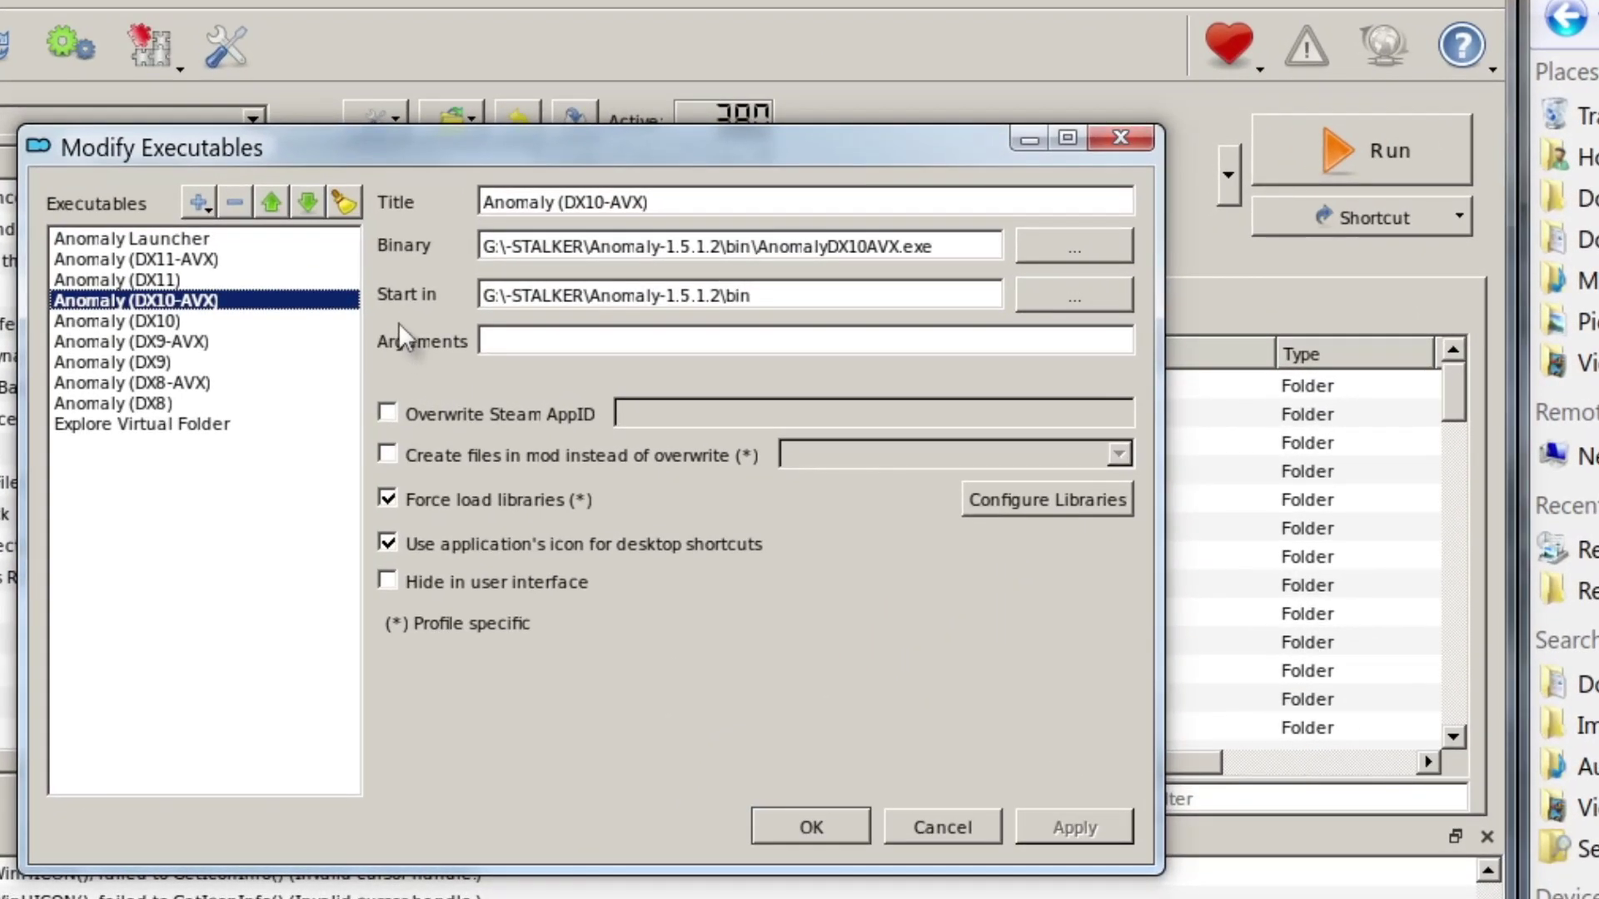
click(936, 246)
click(1046, 245)
double_click(308, 271)
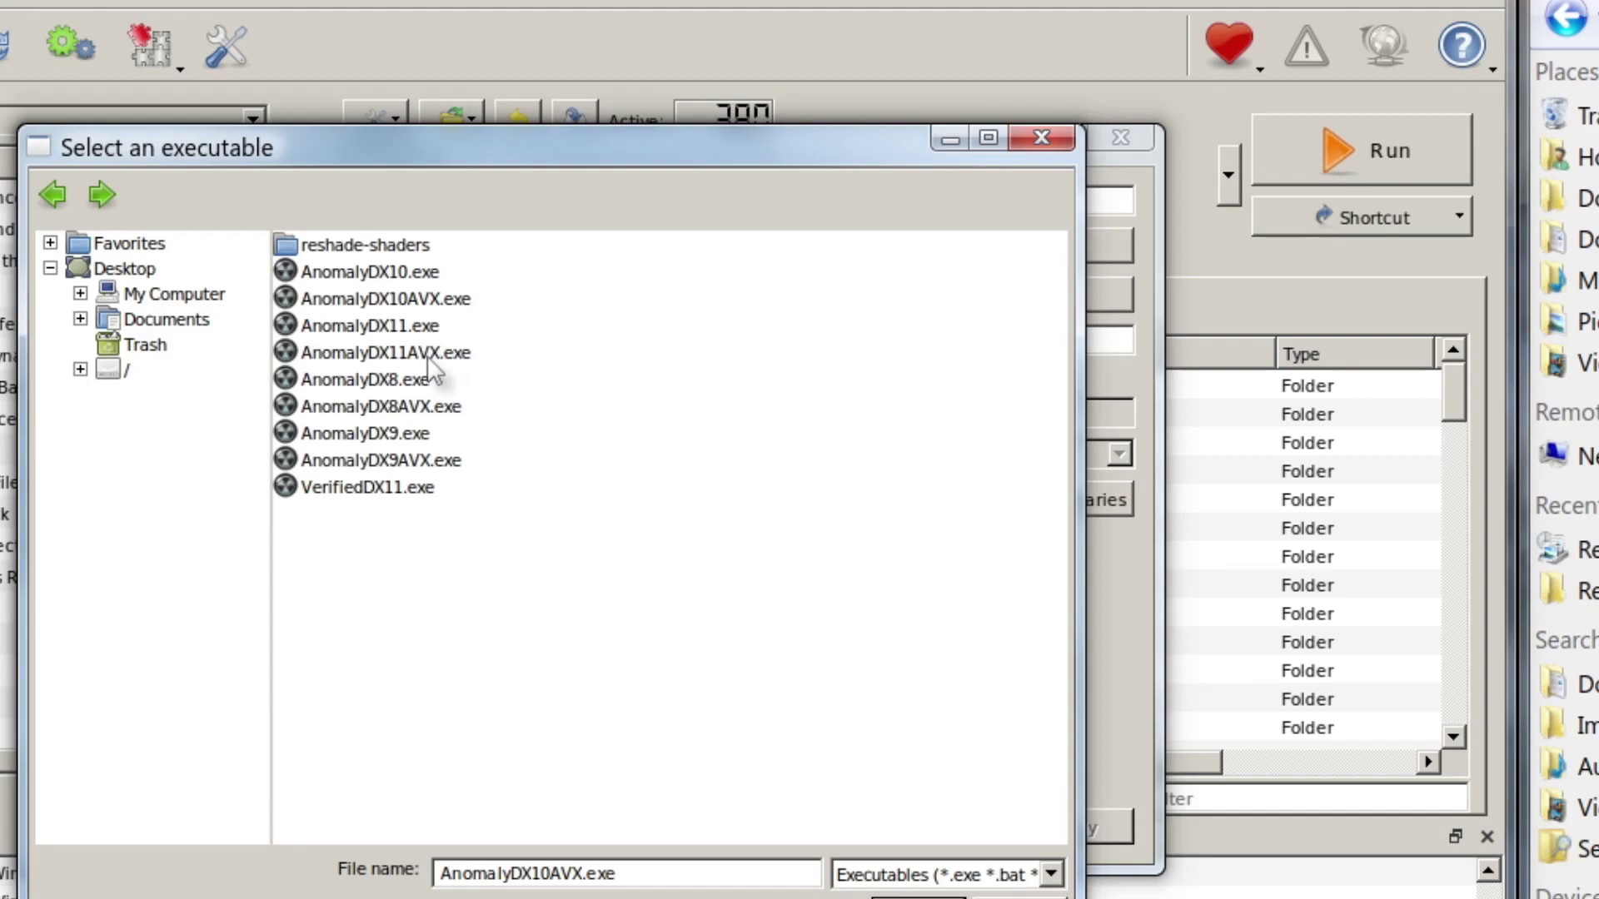
click(428, 305)
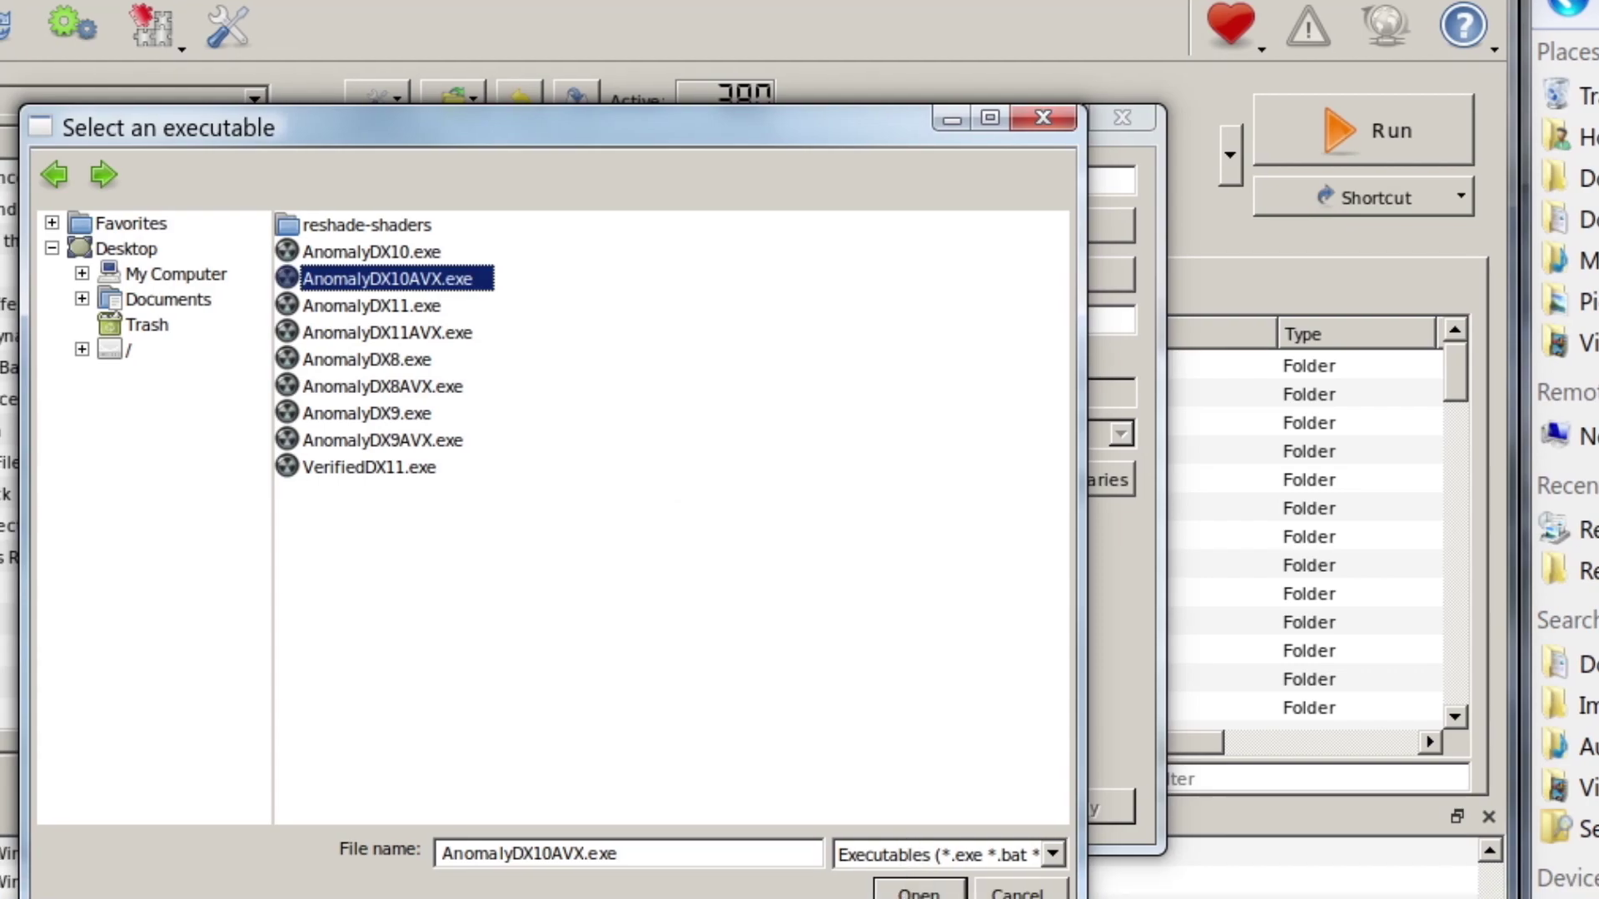
click(919, 891)
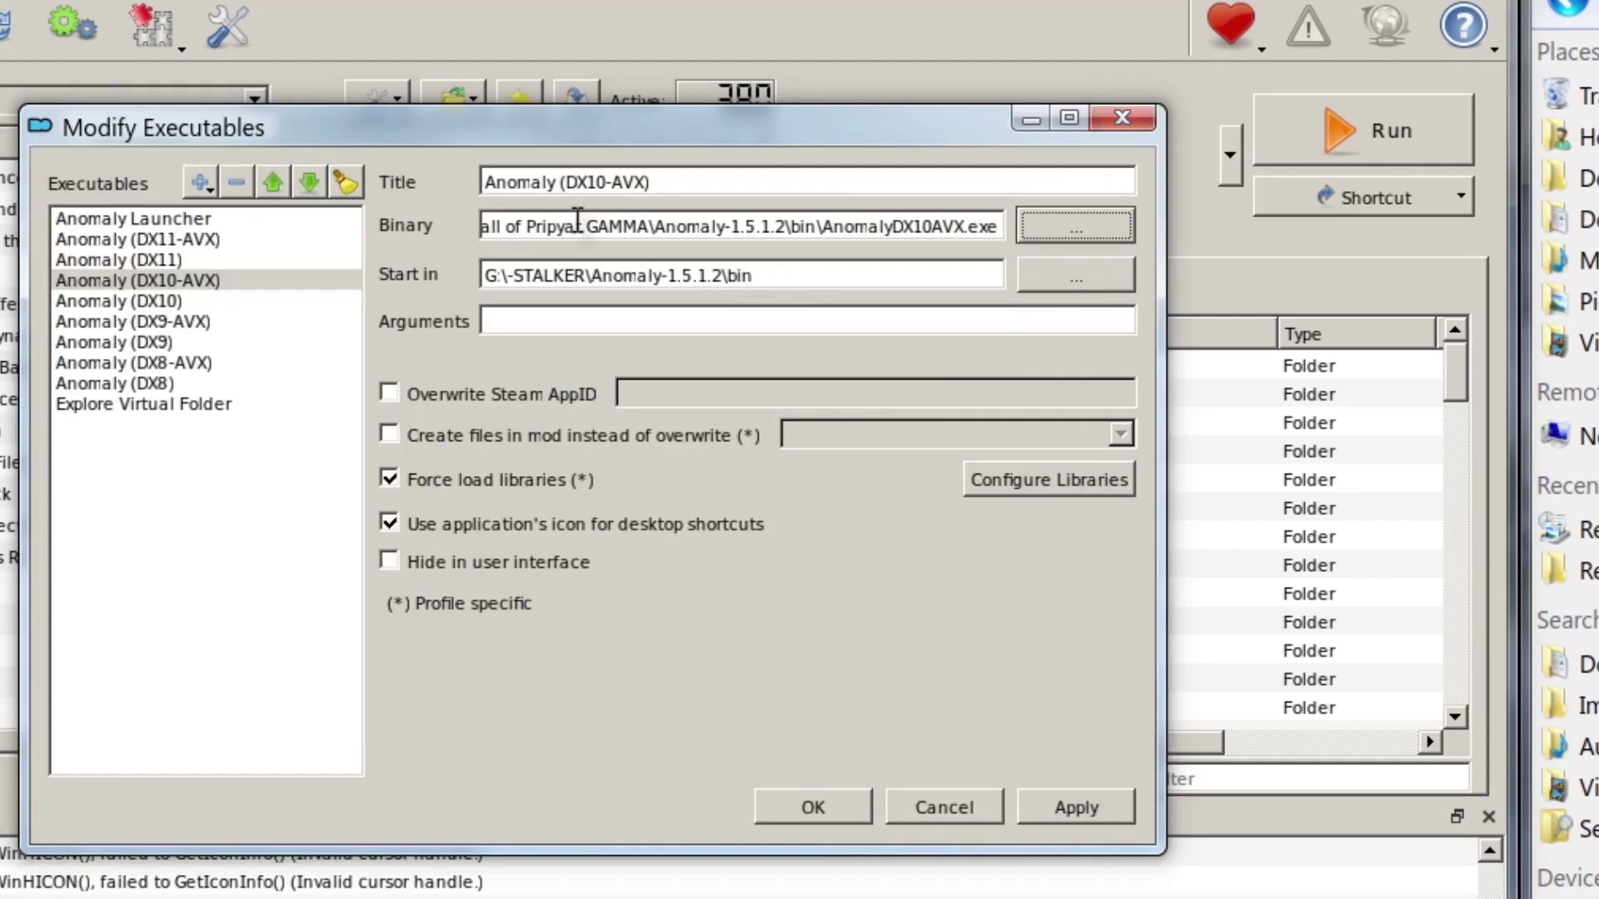
- Set Start in to the Anomaly-1.5.1.2 bin folder and apply the executable settings
key(shift+Tab)
key(Tab)
key(Tab)
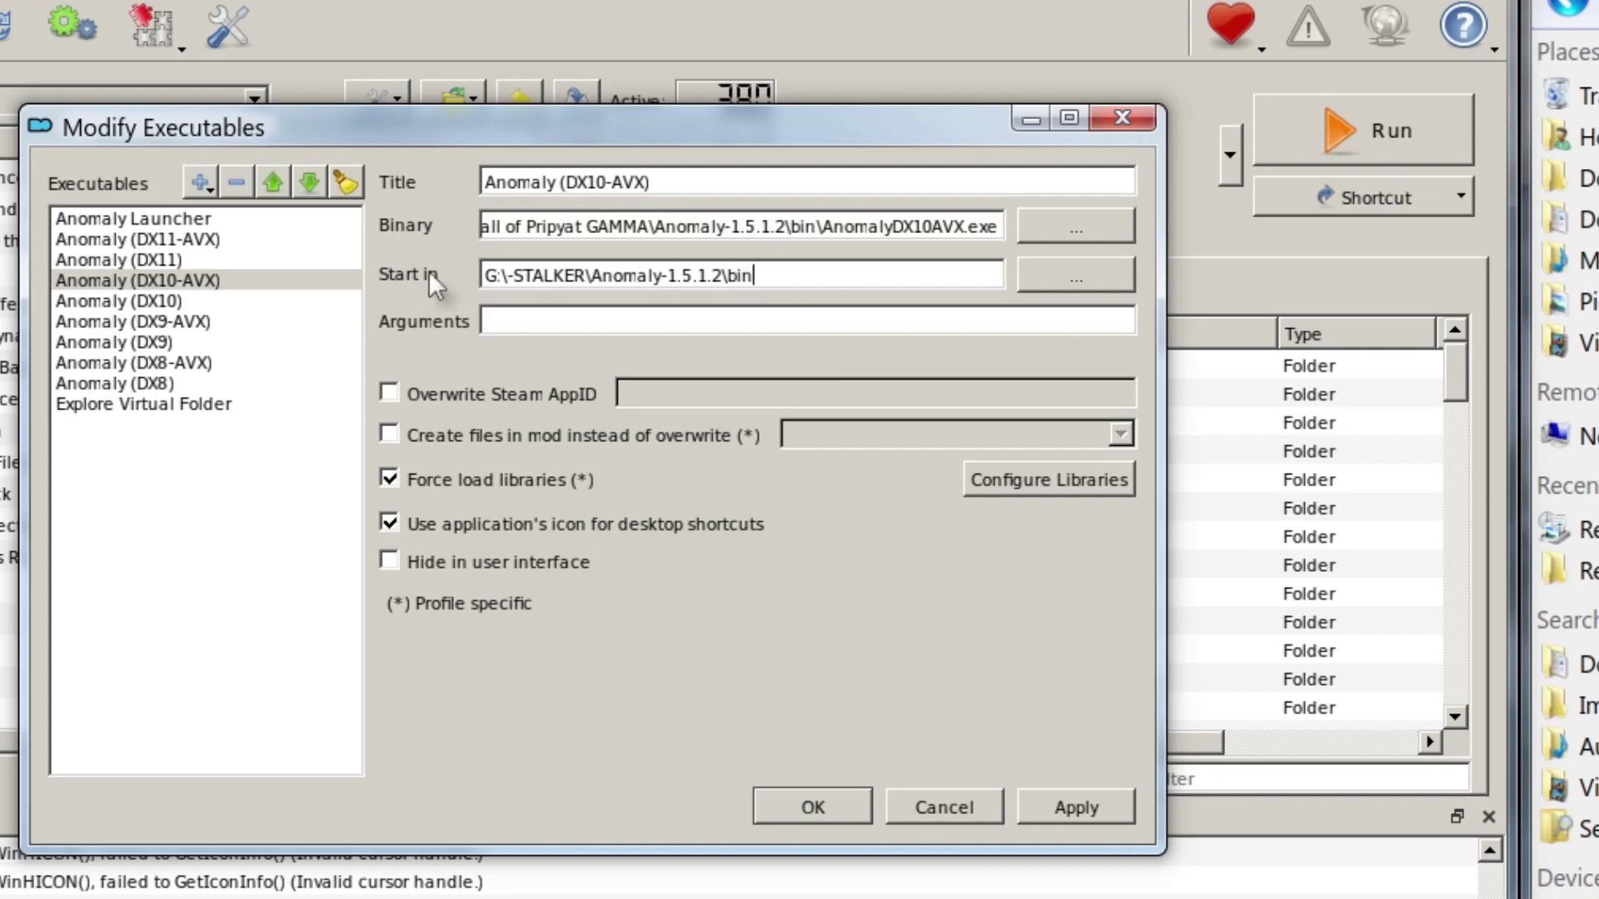
key(ctrl+v)
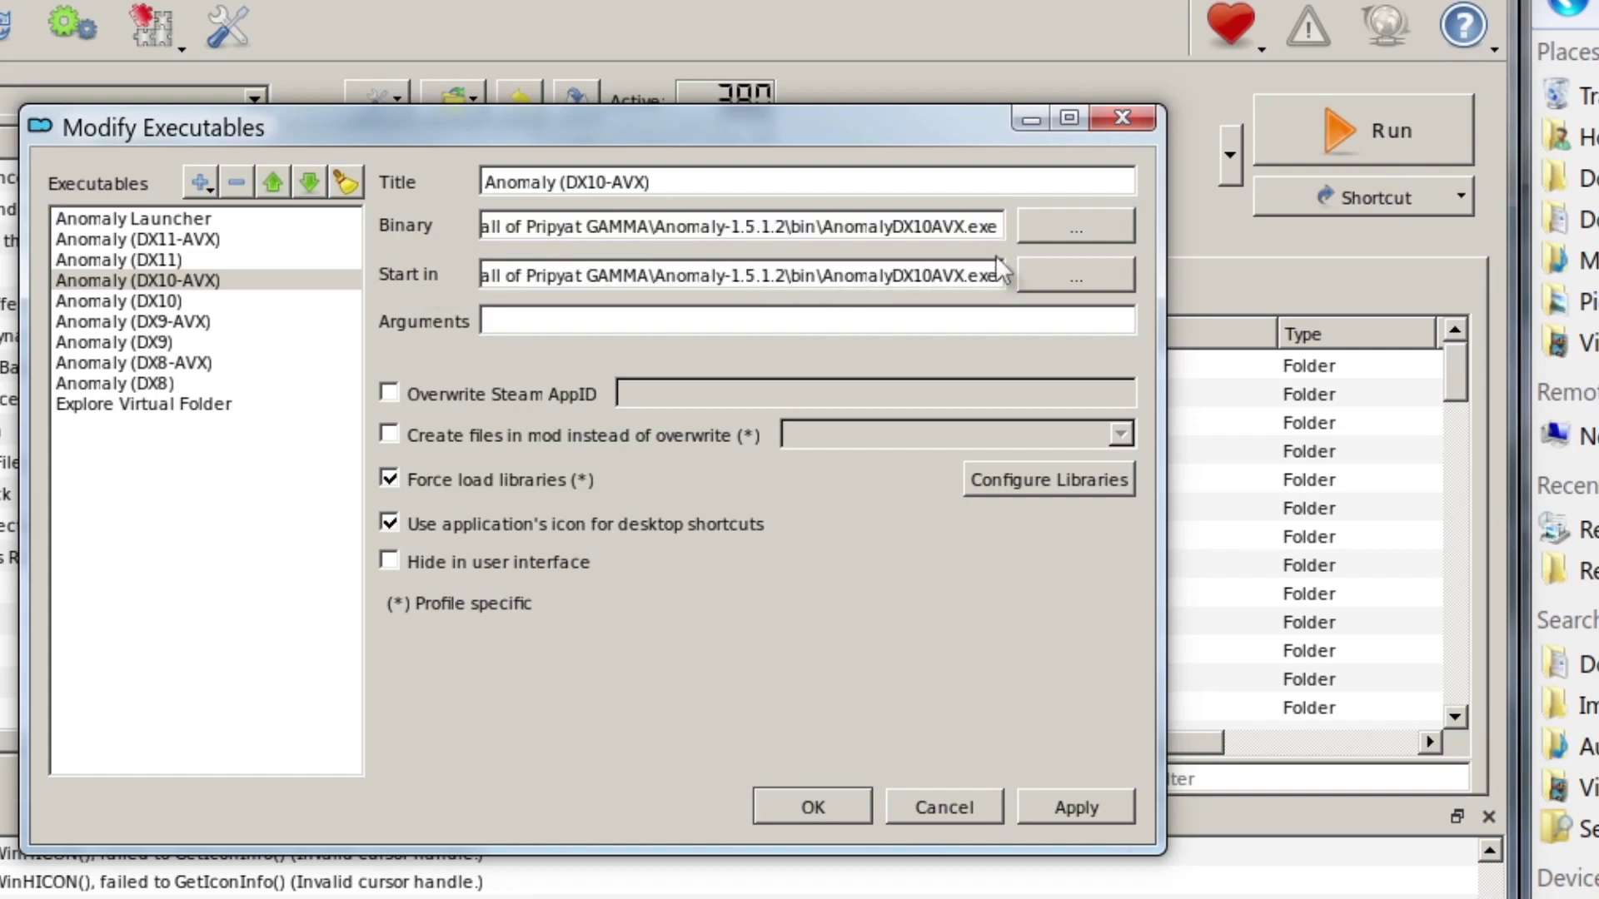
key(BackSpace)
key(BackSpace)
key(BackSpace)
key(BackSpace)
key(BackSpace)
key(BackSpace)
key(BackSpace)
key(BackSpace)
key(BackSpace)
key(BackSpace)
key(BackSpace)
key(BackSpace)
key(BackSpace)
key(BackSpace)
key(BackSpace)
key(BackSpace)
key(BackSpace)
key(BackSpace)
key(BackSpace)
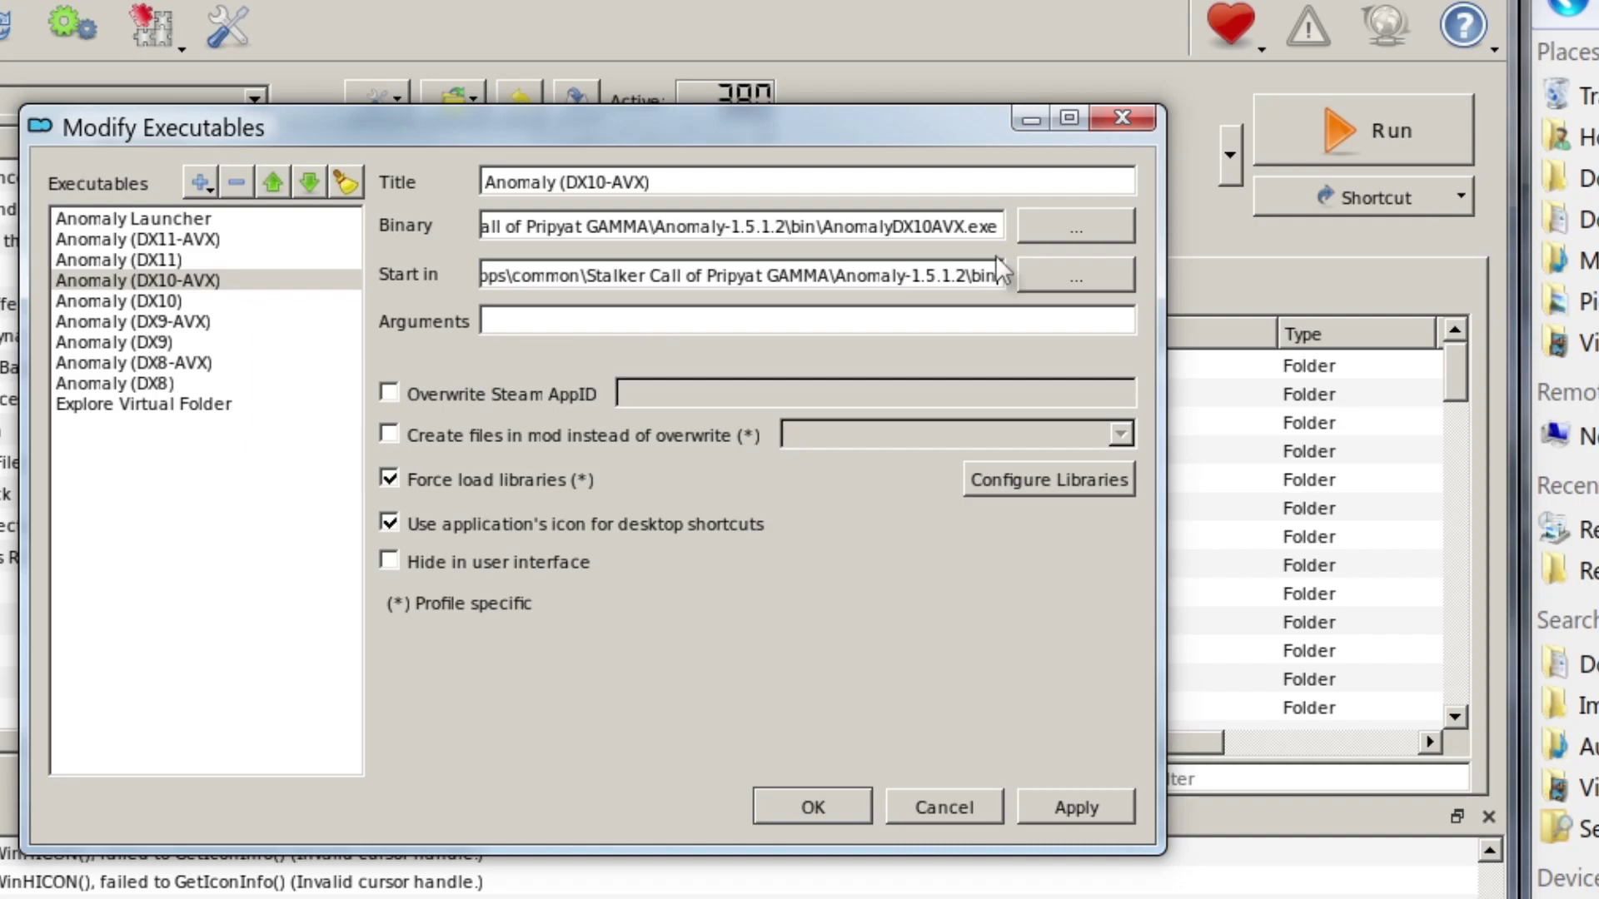
click(1113, 804)
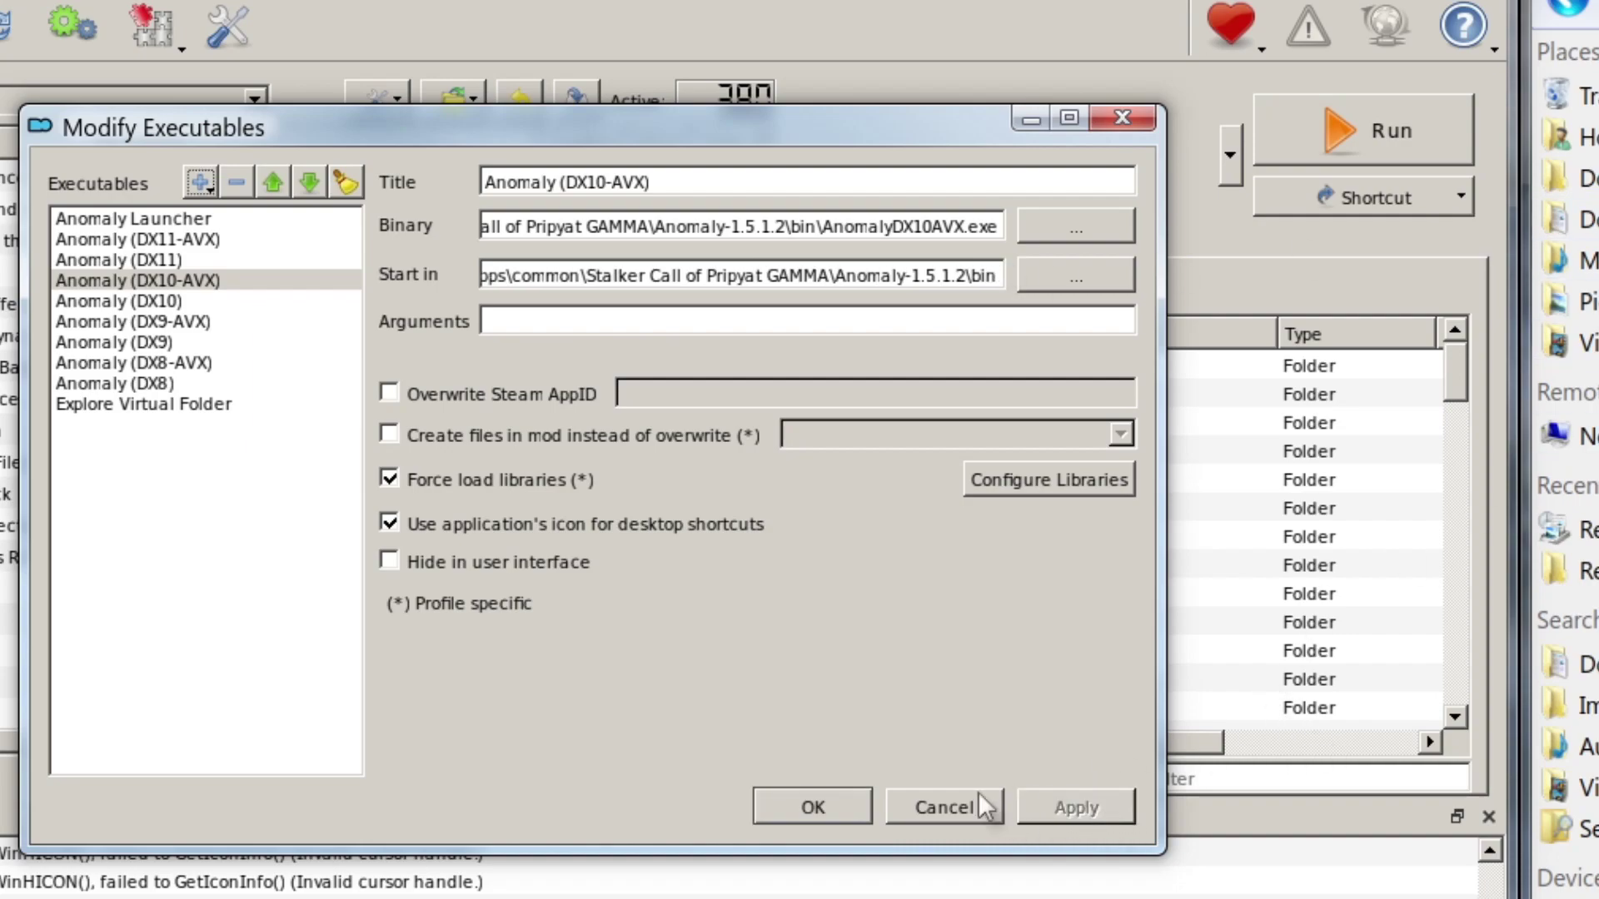
- Close the executables editor, select Anomaly (DX10 AVX) and run it through Mod Organizer
click(1121, 122)
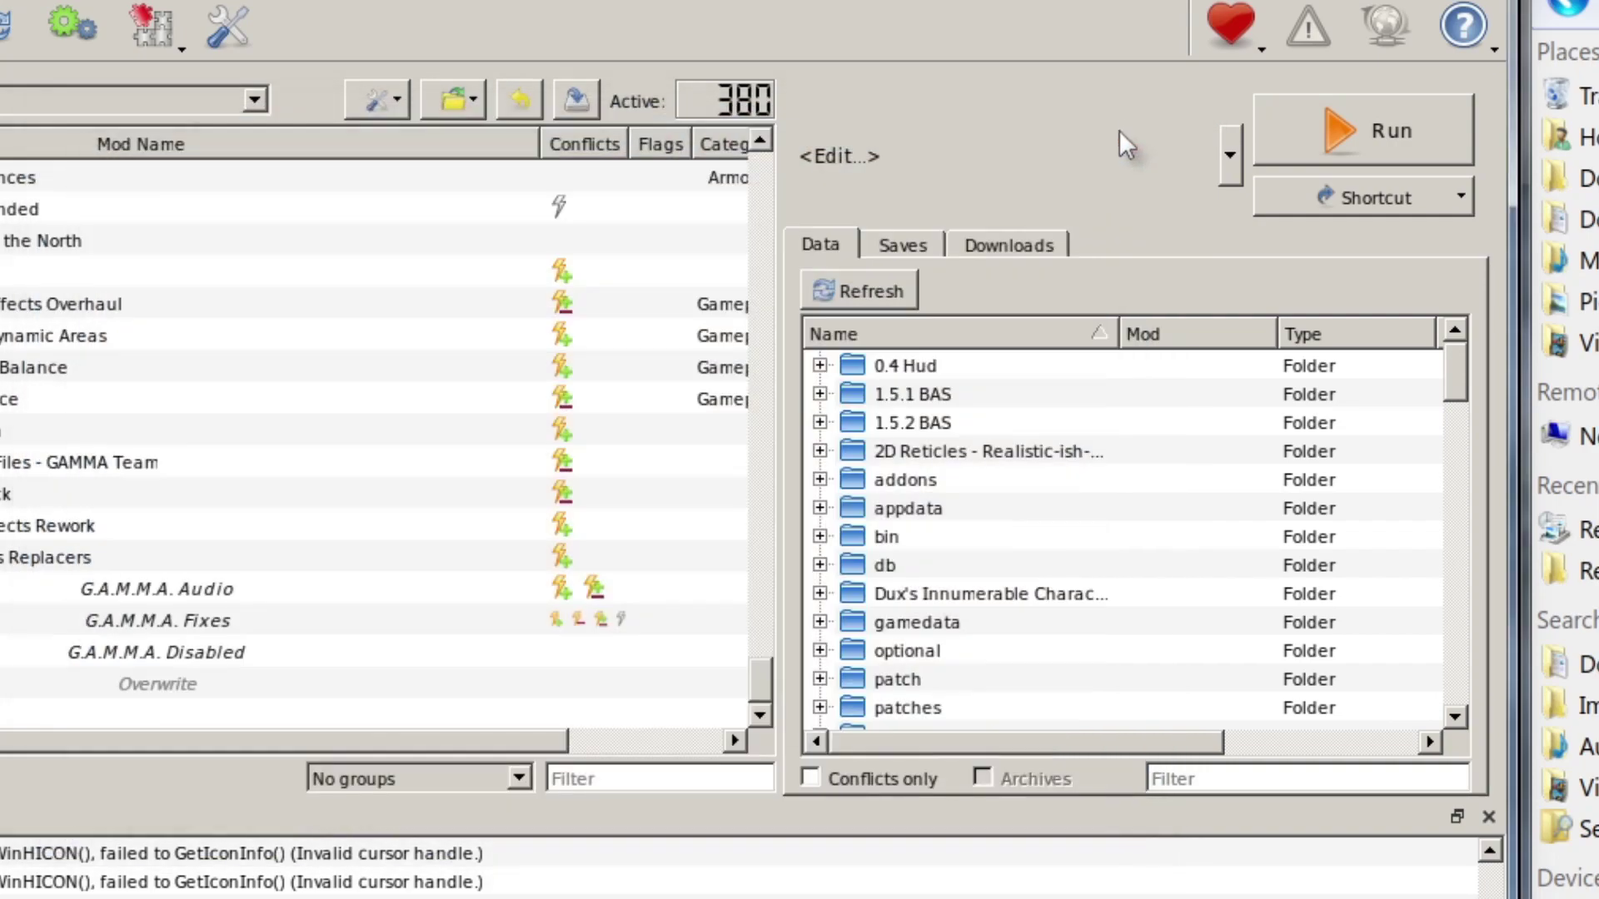
click(1228, 156)
click(1226, 150)
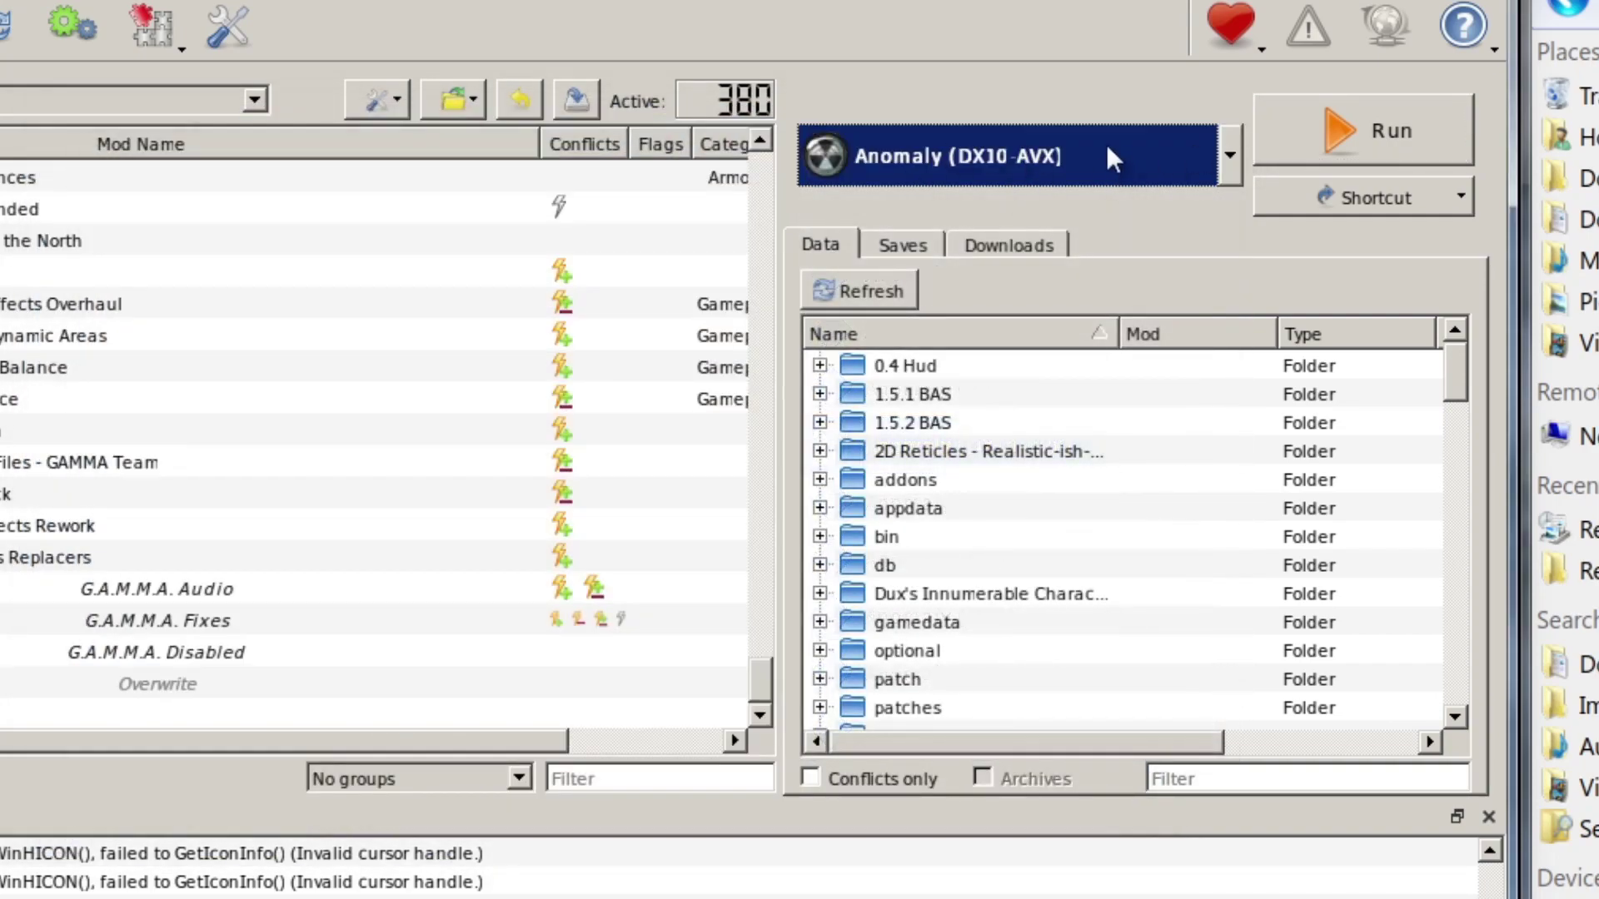
click(1364, 138)
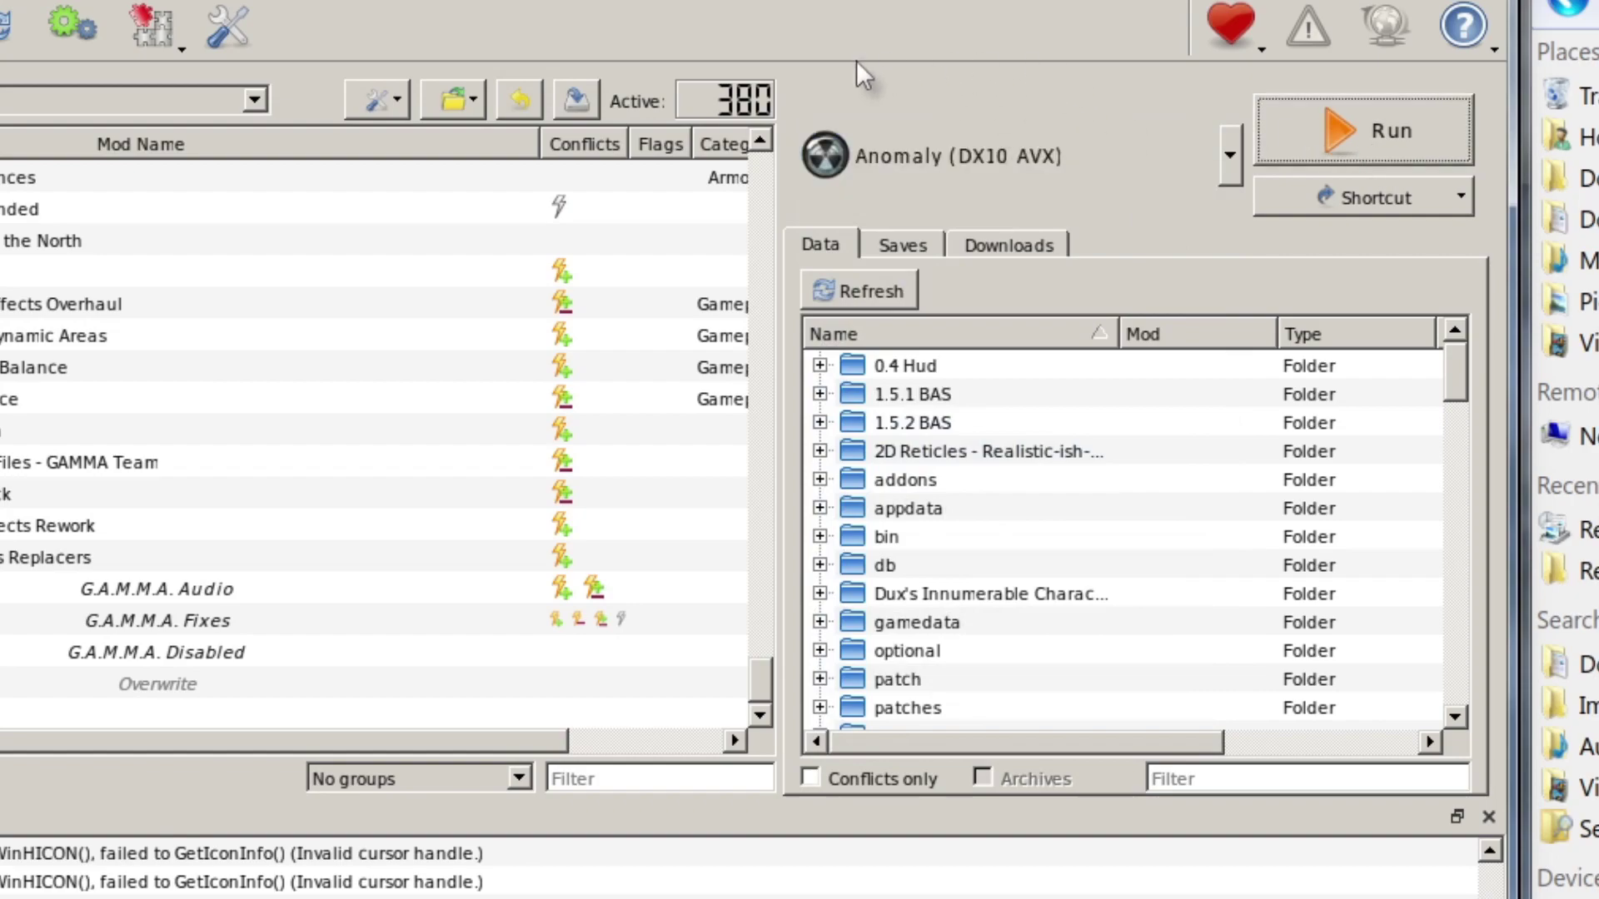
click(1279, 127)
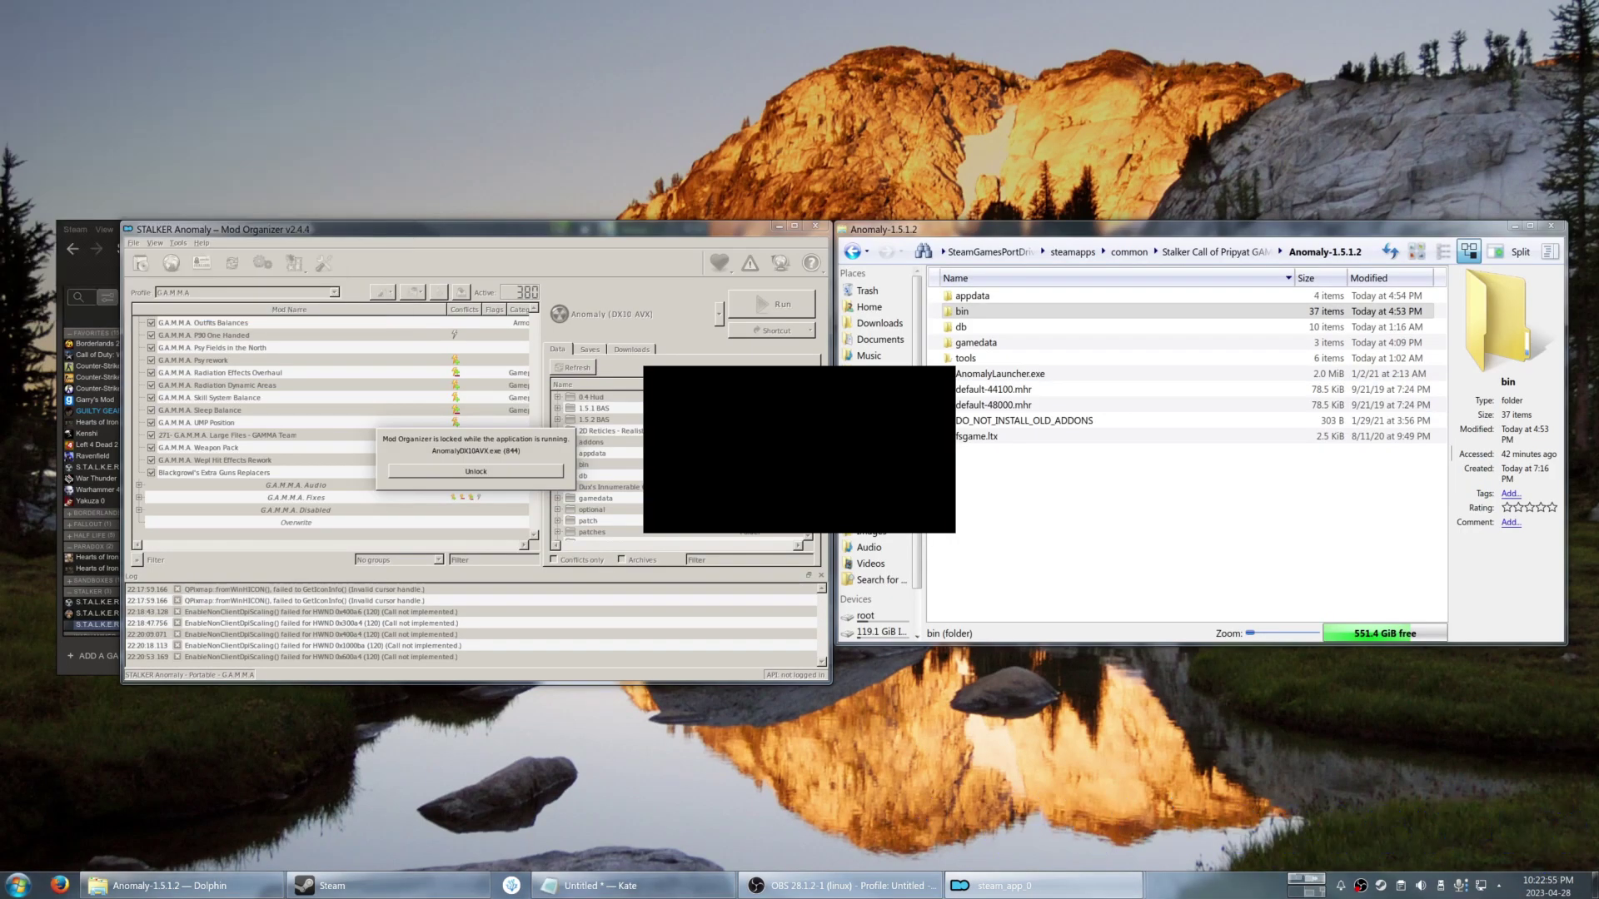
- Close the black steam_app_0 game window
click(1142, 889)
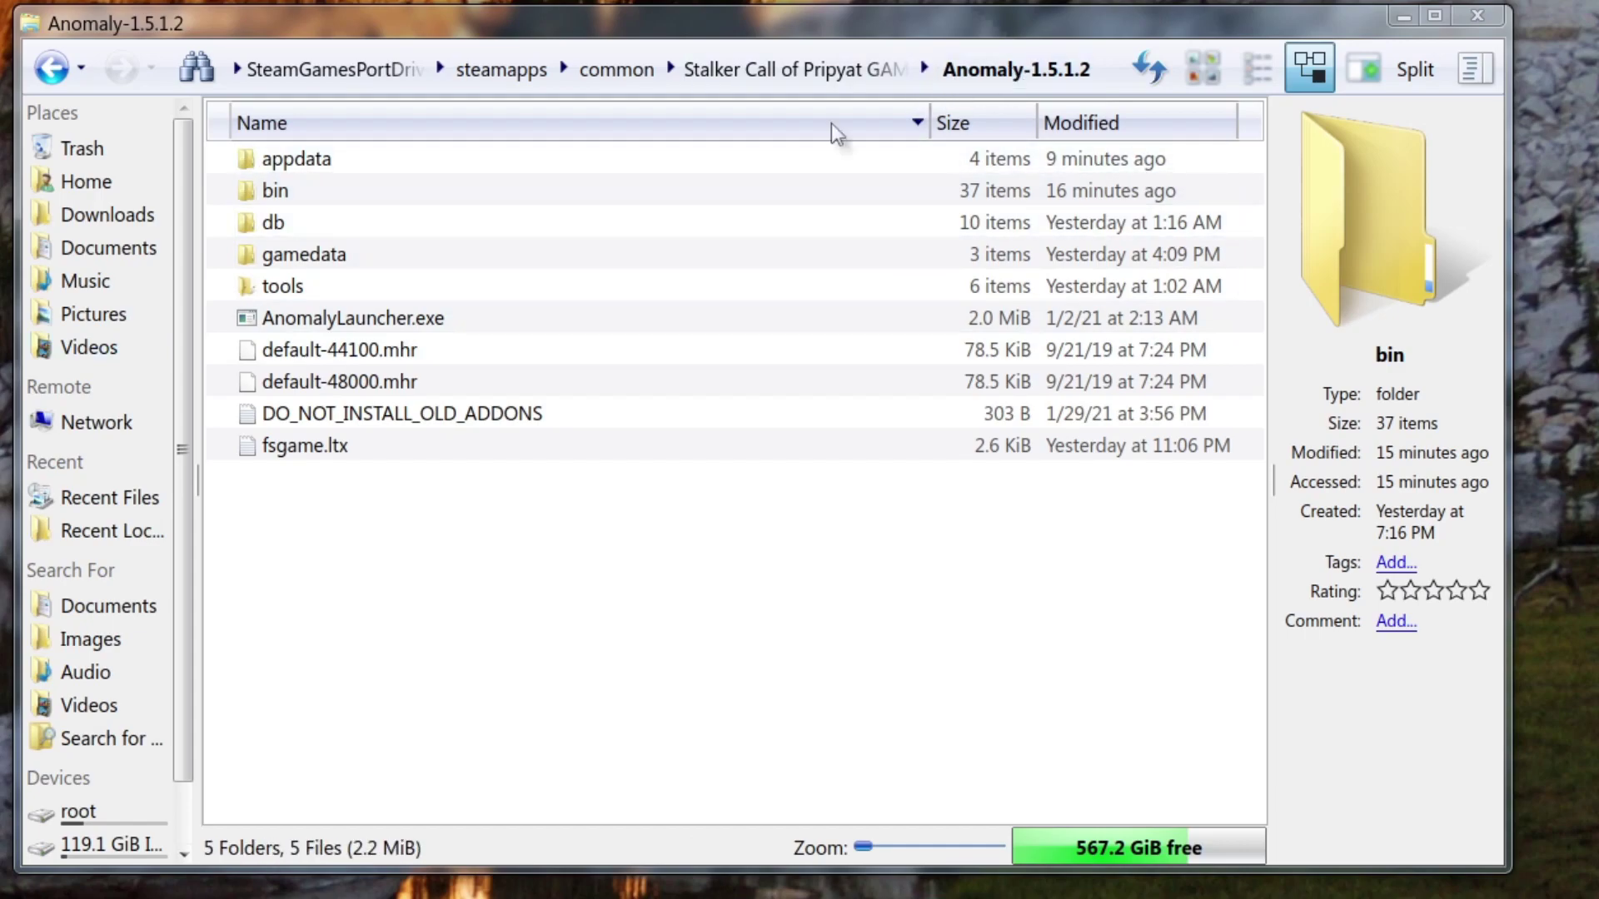
- In the bin folder, delete d3d9.dll, dxgi.dll and the reshade-shaders folder
double_click(310, 197)
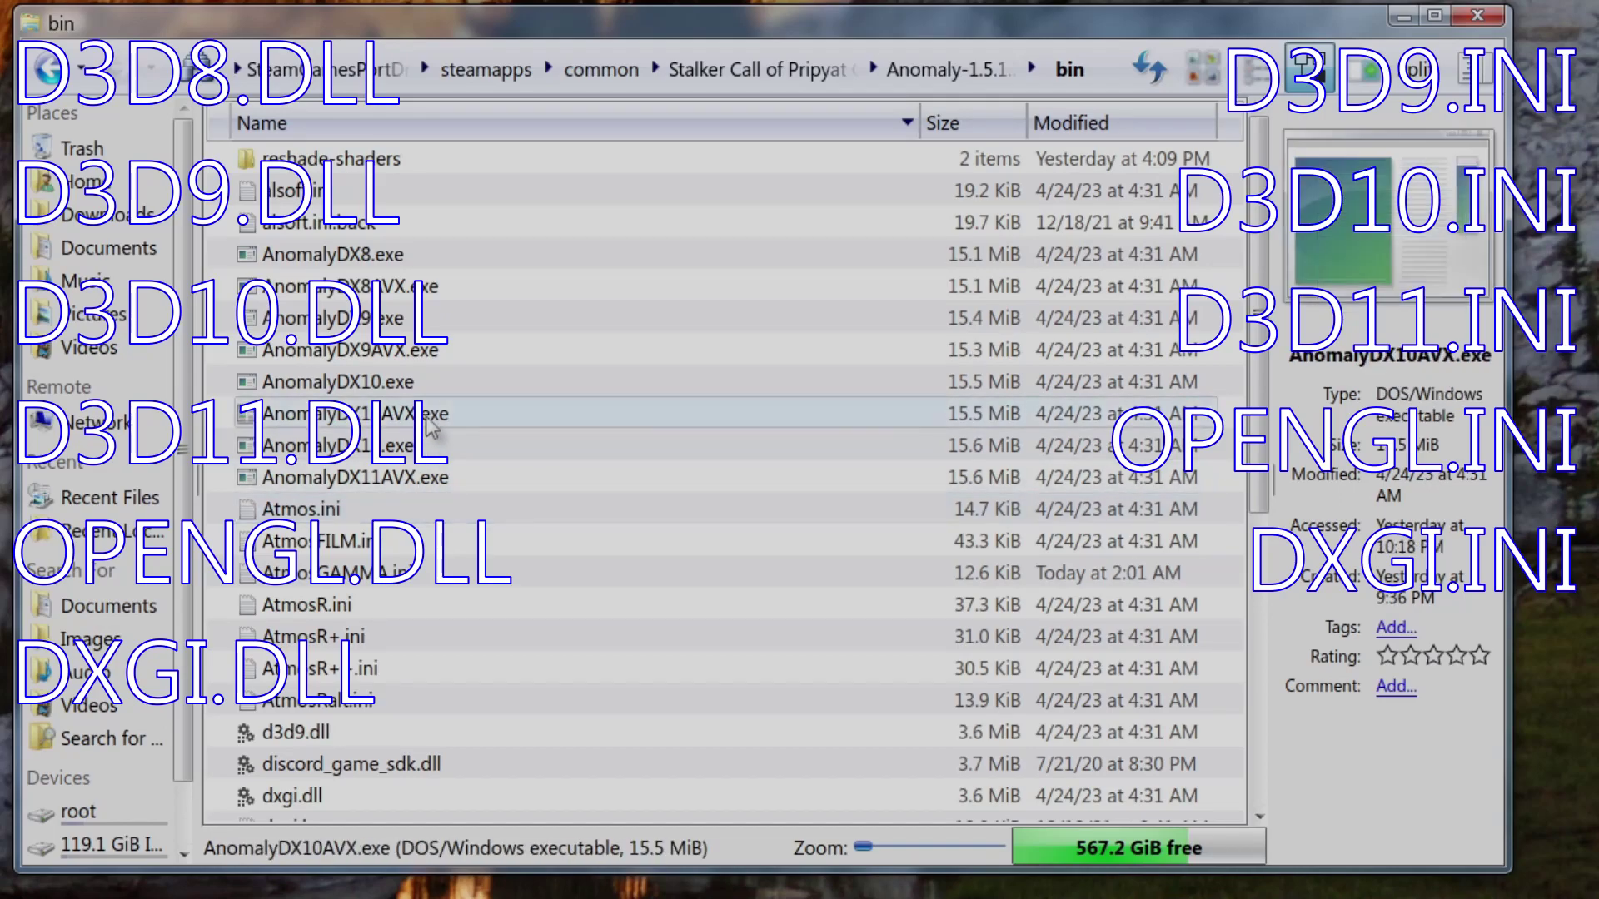
scroll(408, 587, down, 5)
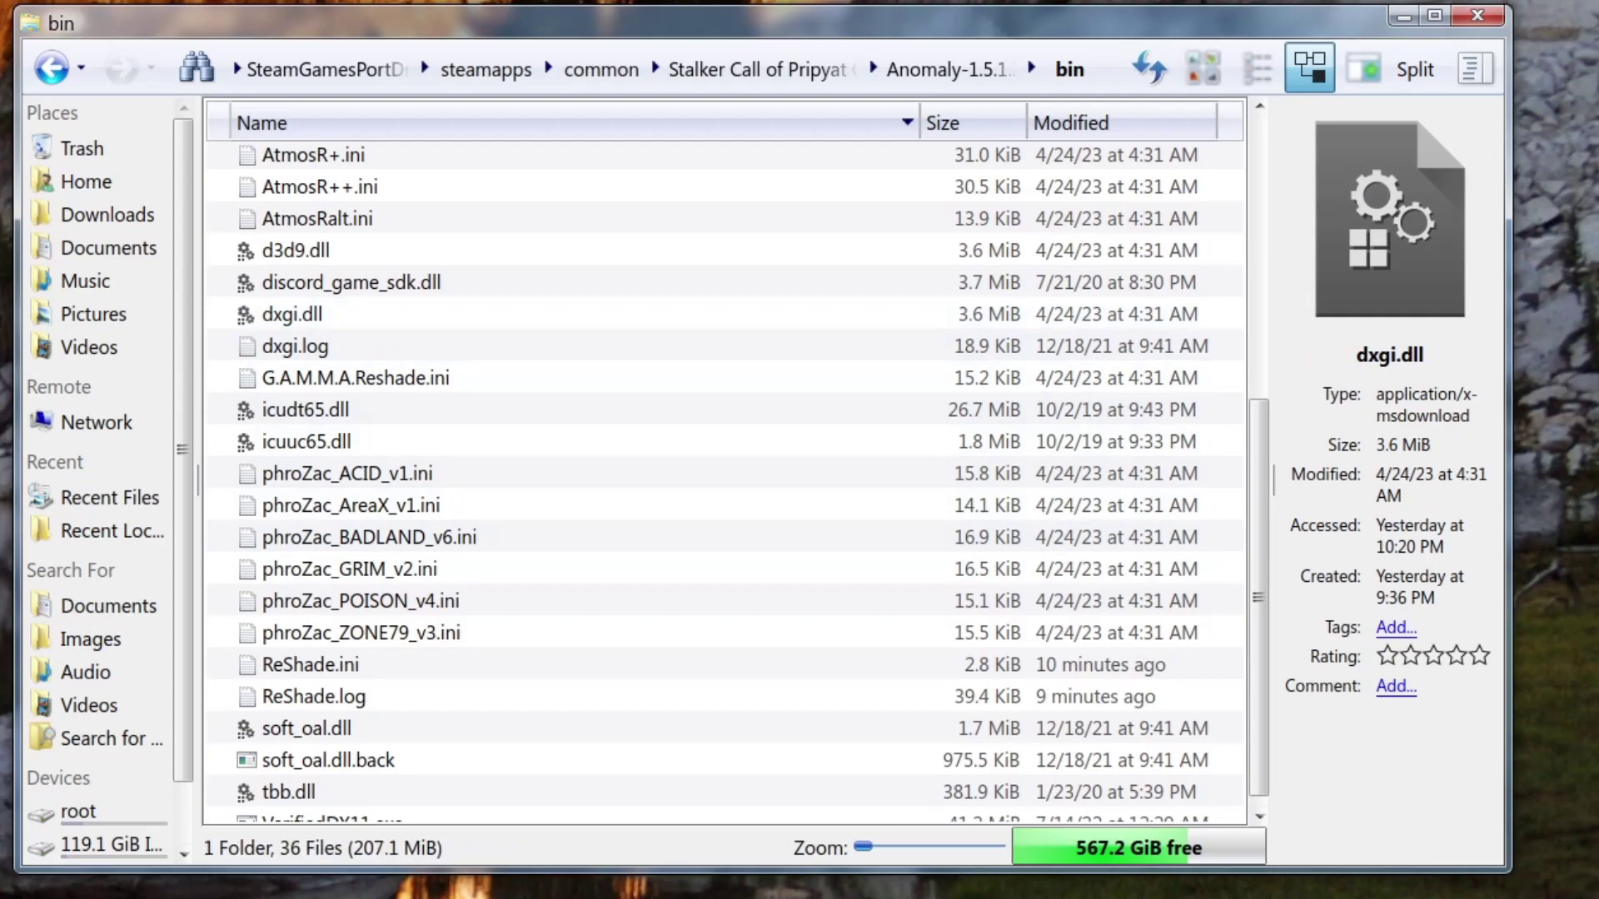
scroll(279, 525, up, 3)
ctrl+click(279, 496)
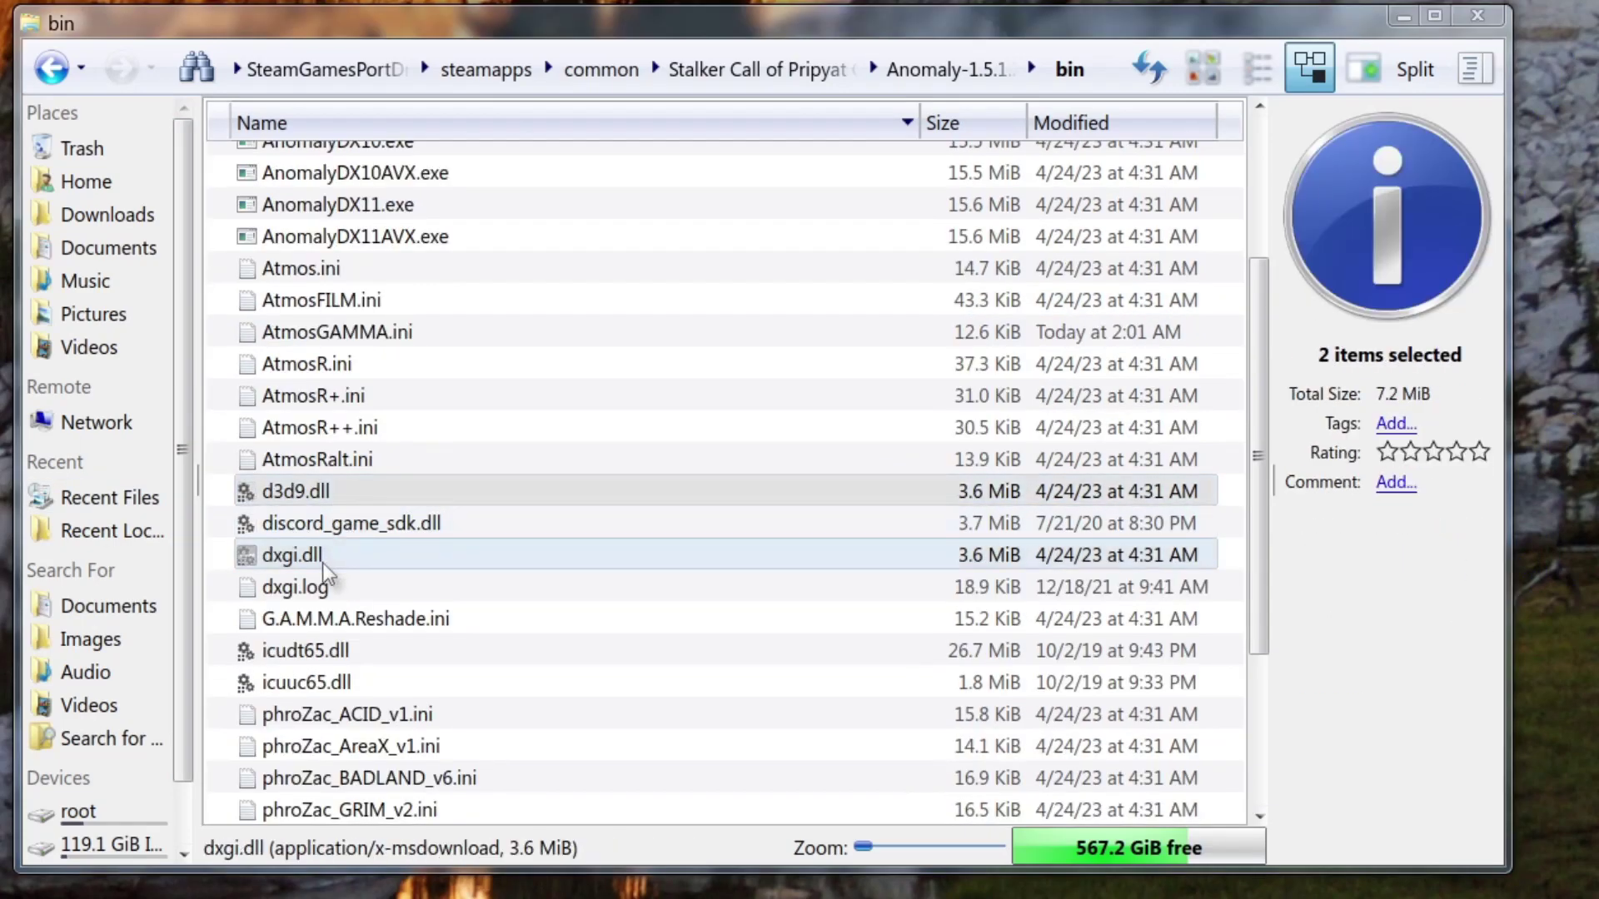
right_click(452, 563)
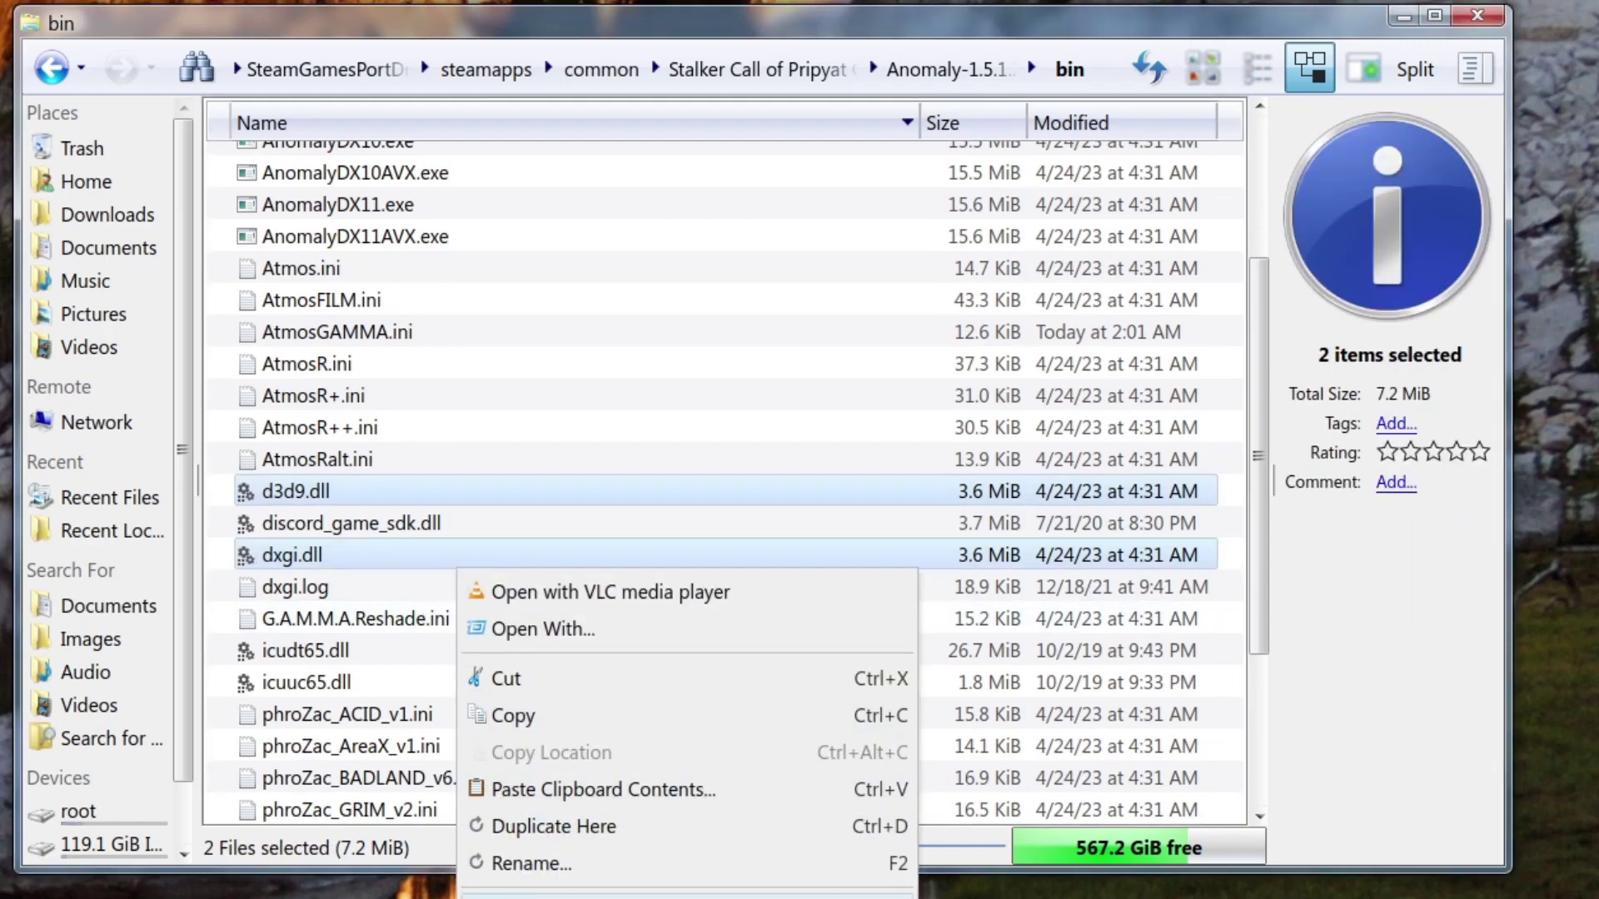
click(524, 896)
click(342, 619)
scroll(342, 607, up, 3)
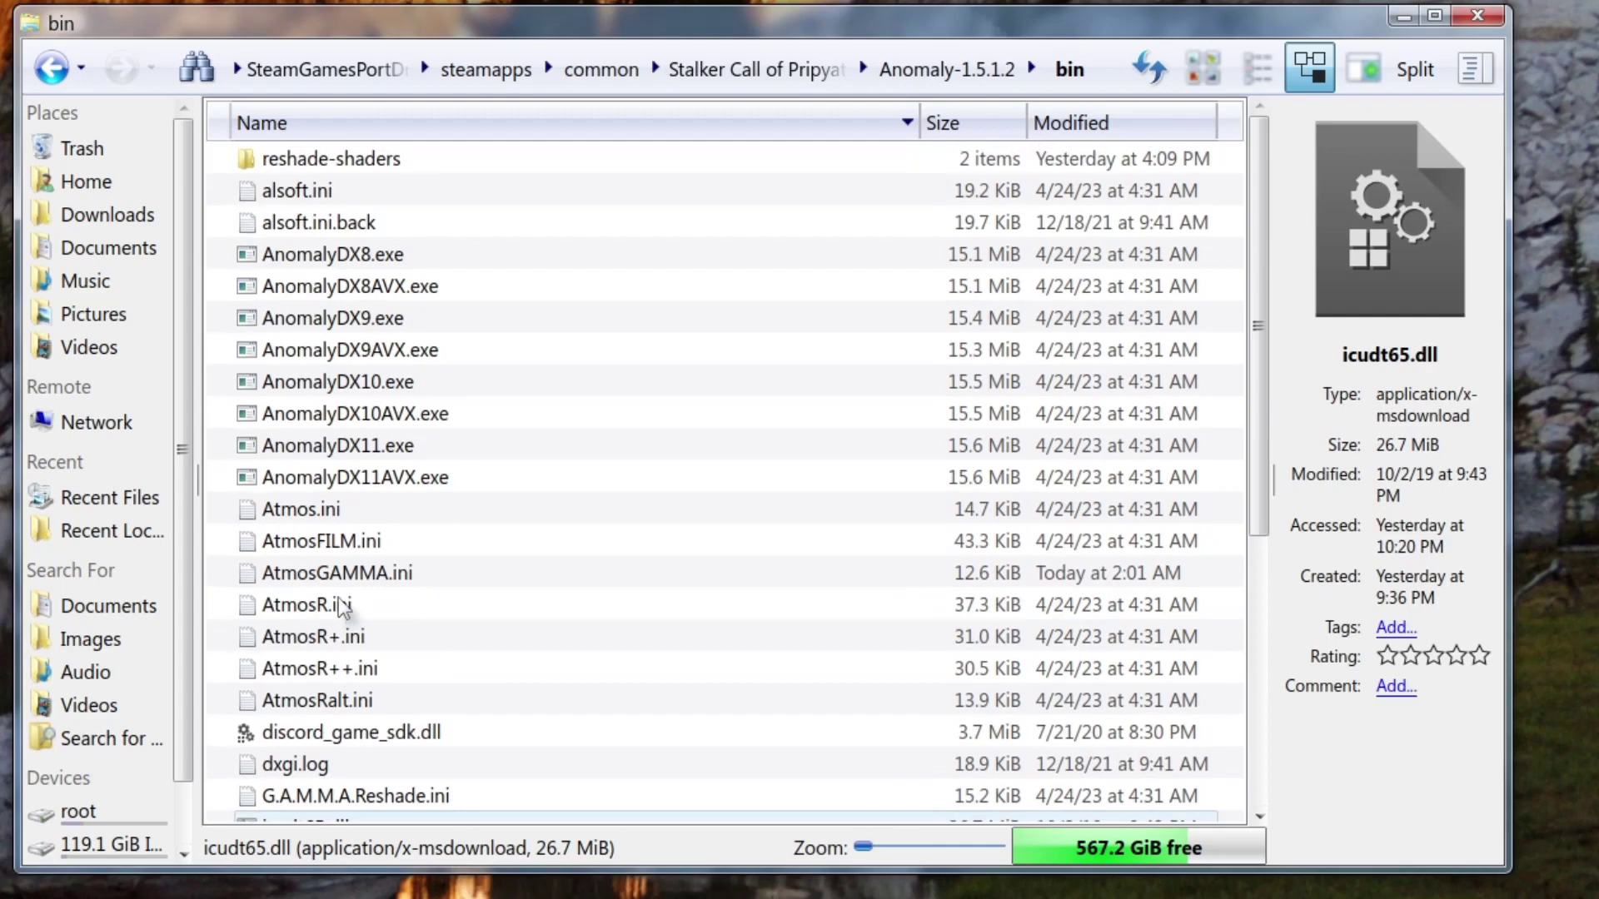
click(326, 164)
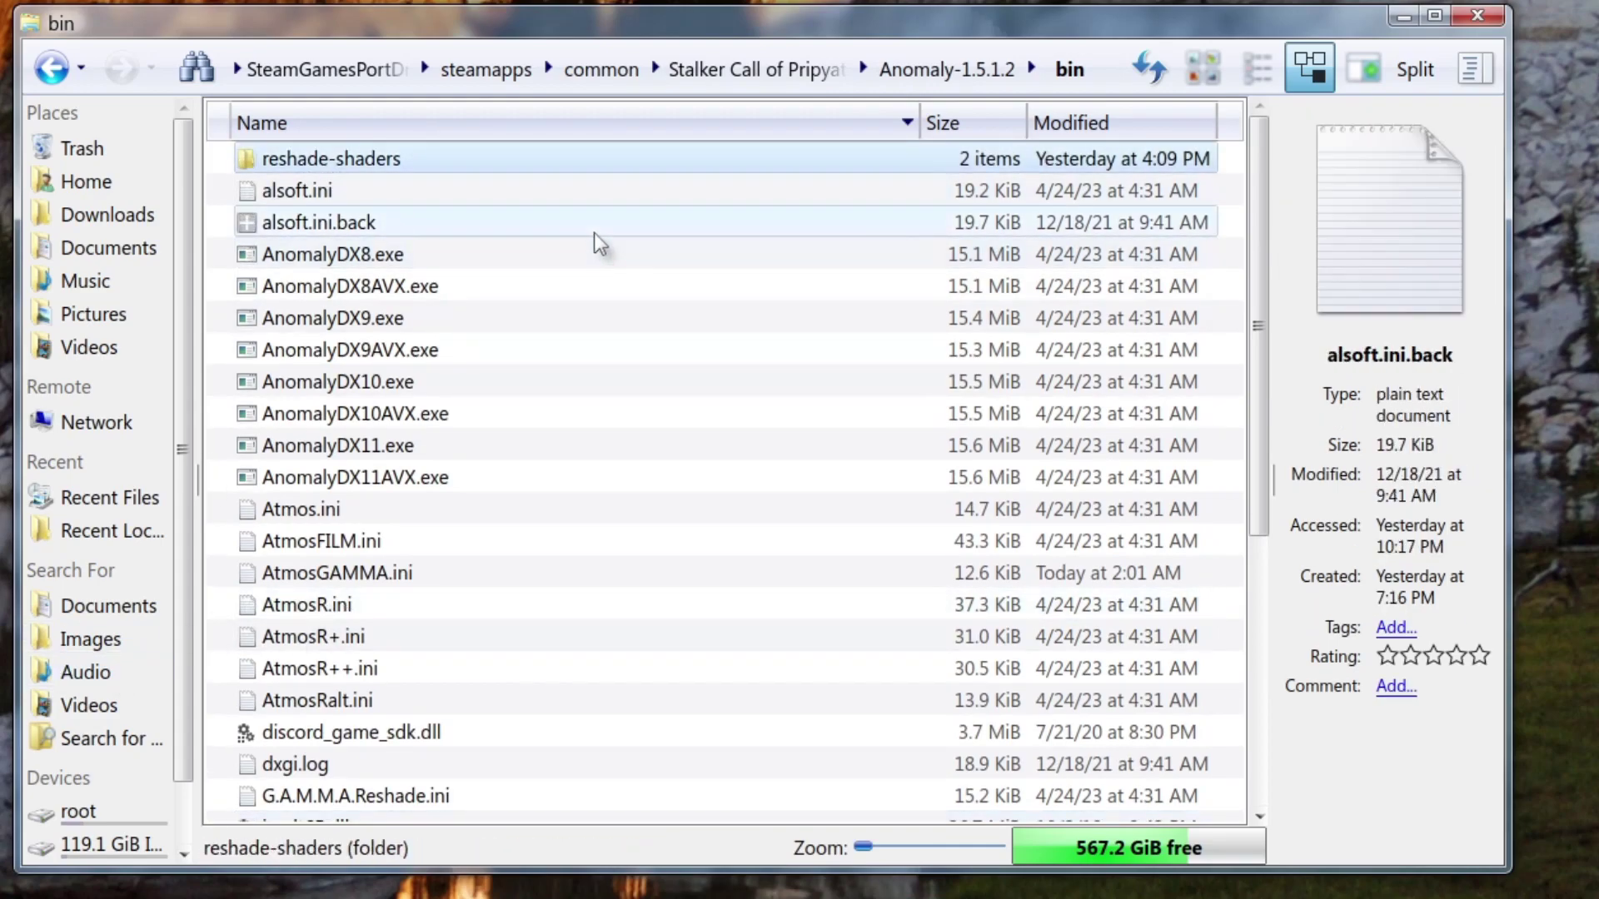
key(Delete)
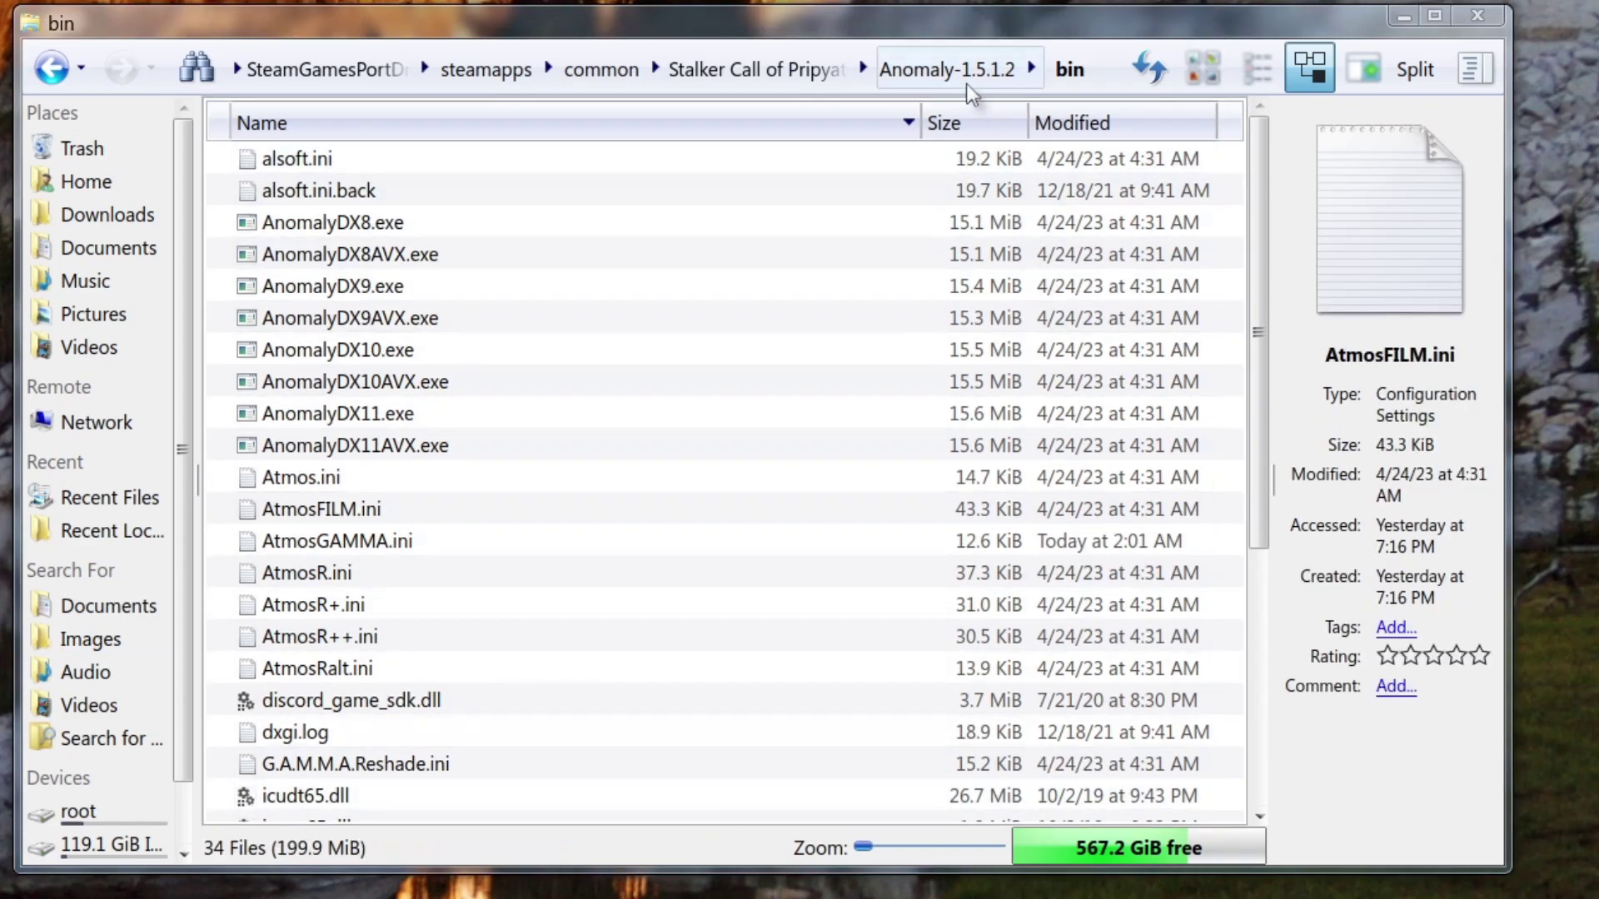
- Delete the shaders_cache folder inside Anomaly-1.5.1.2\appdata
click(945, 82)
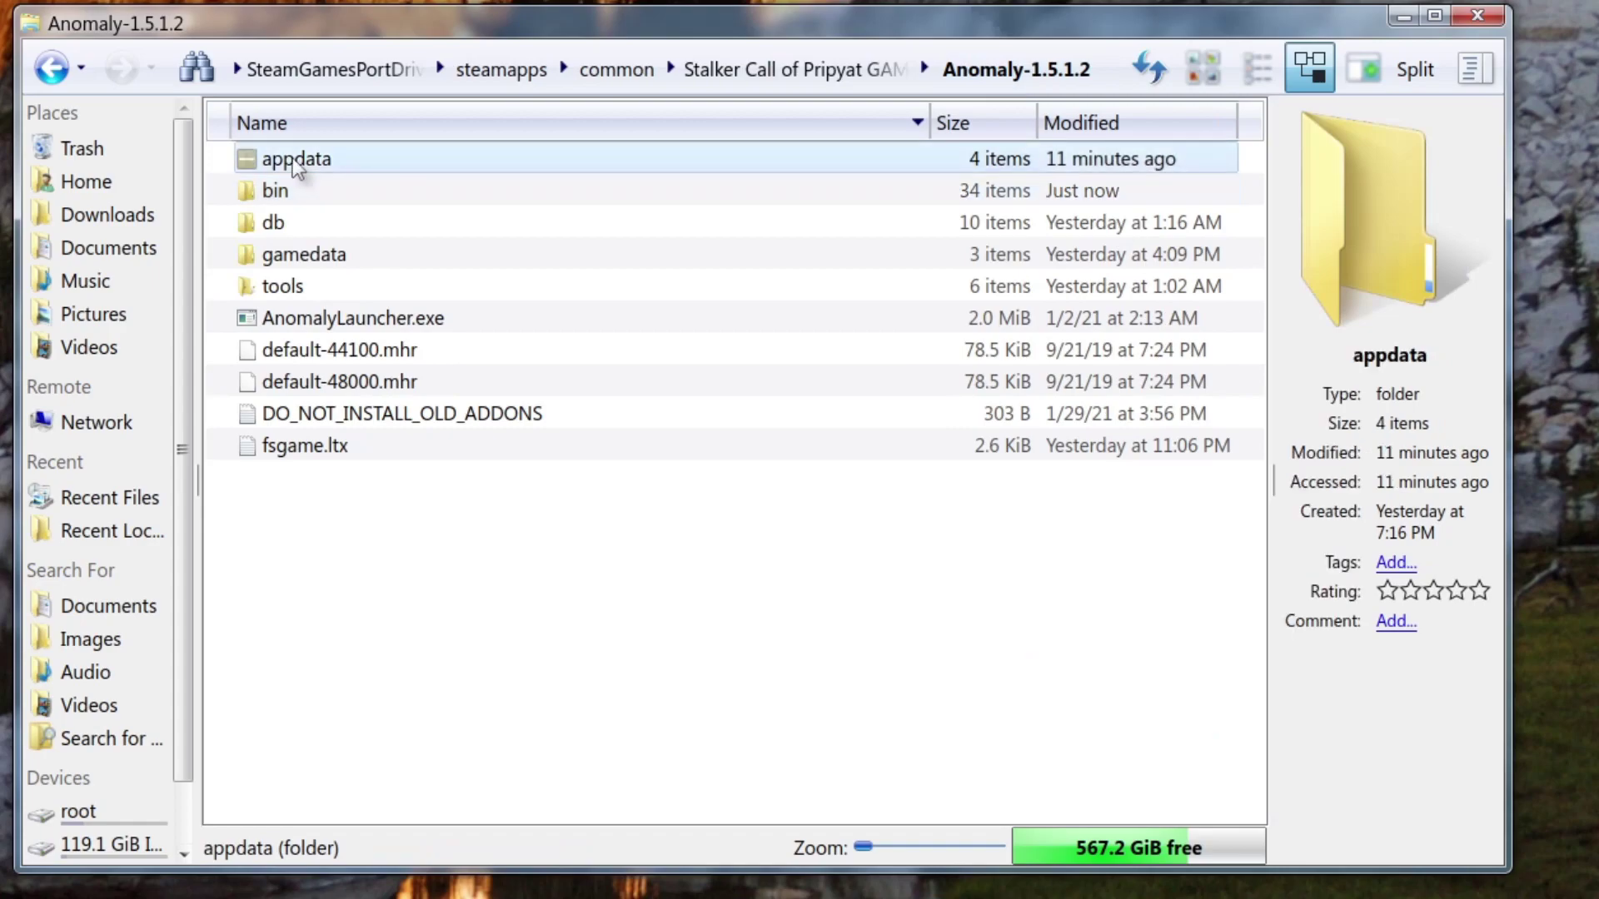
double_click(292, 158)
click(284, 224)
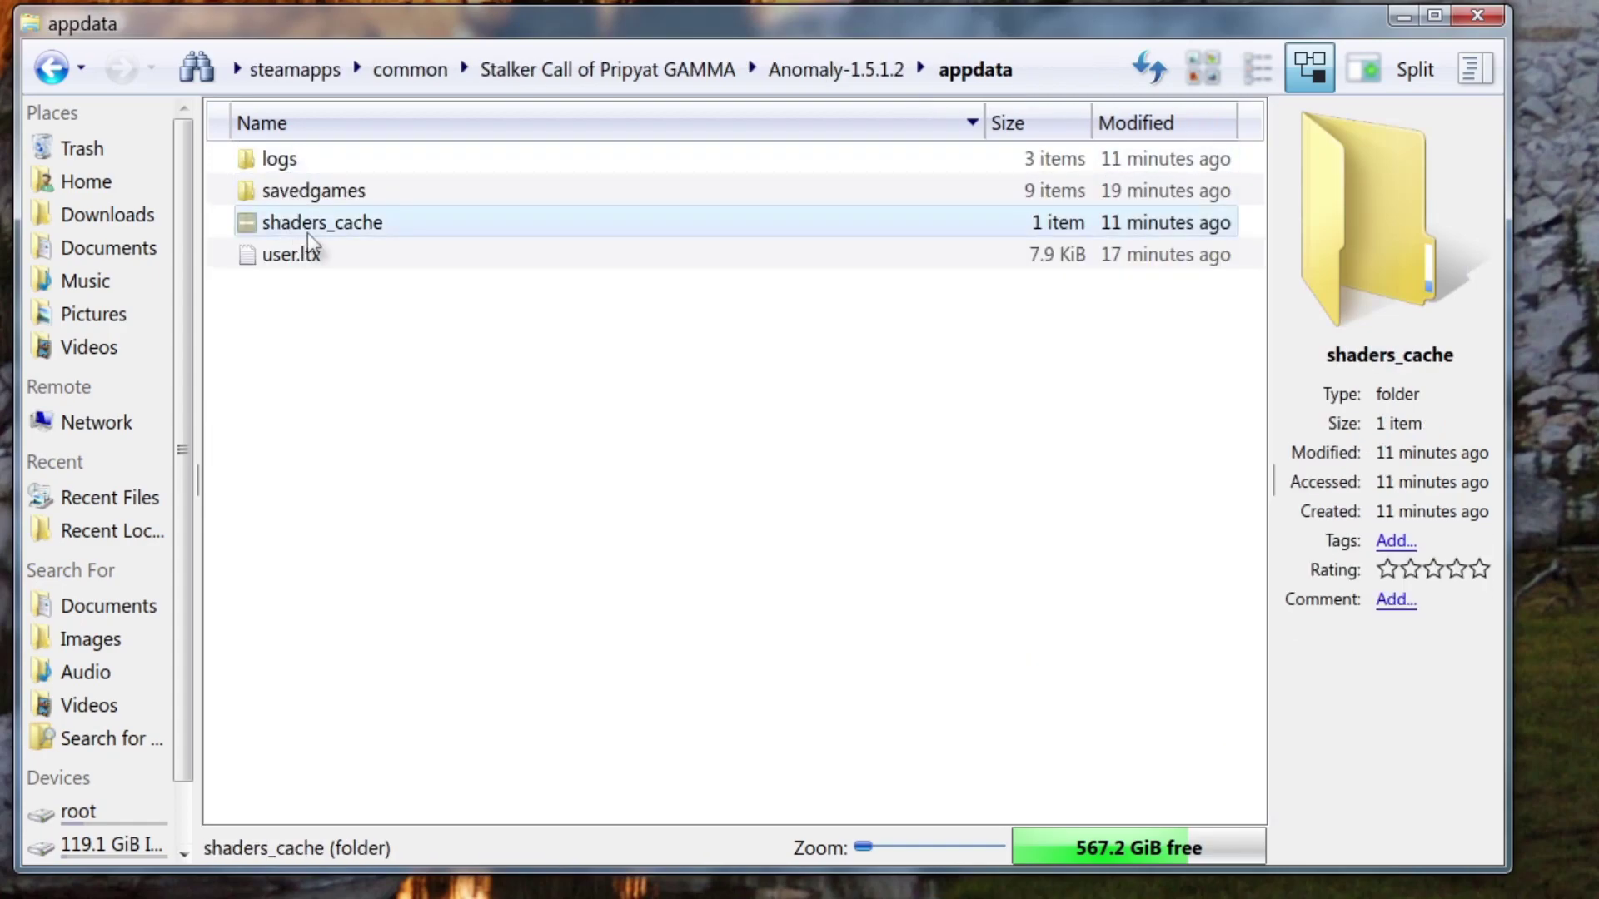
key(Delete)
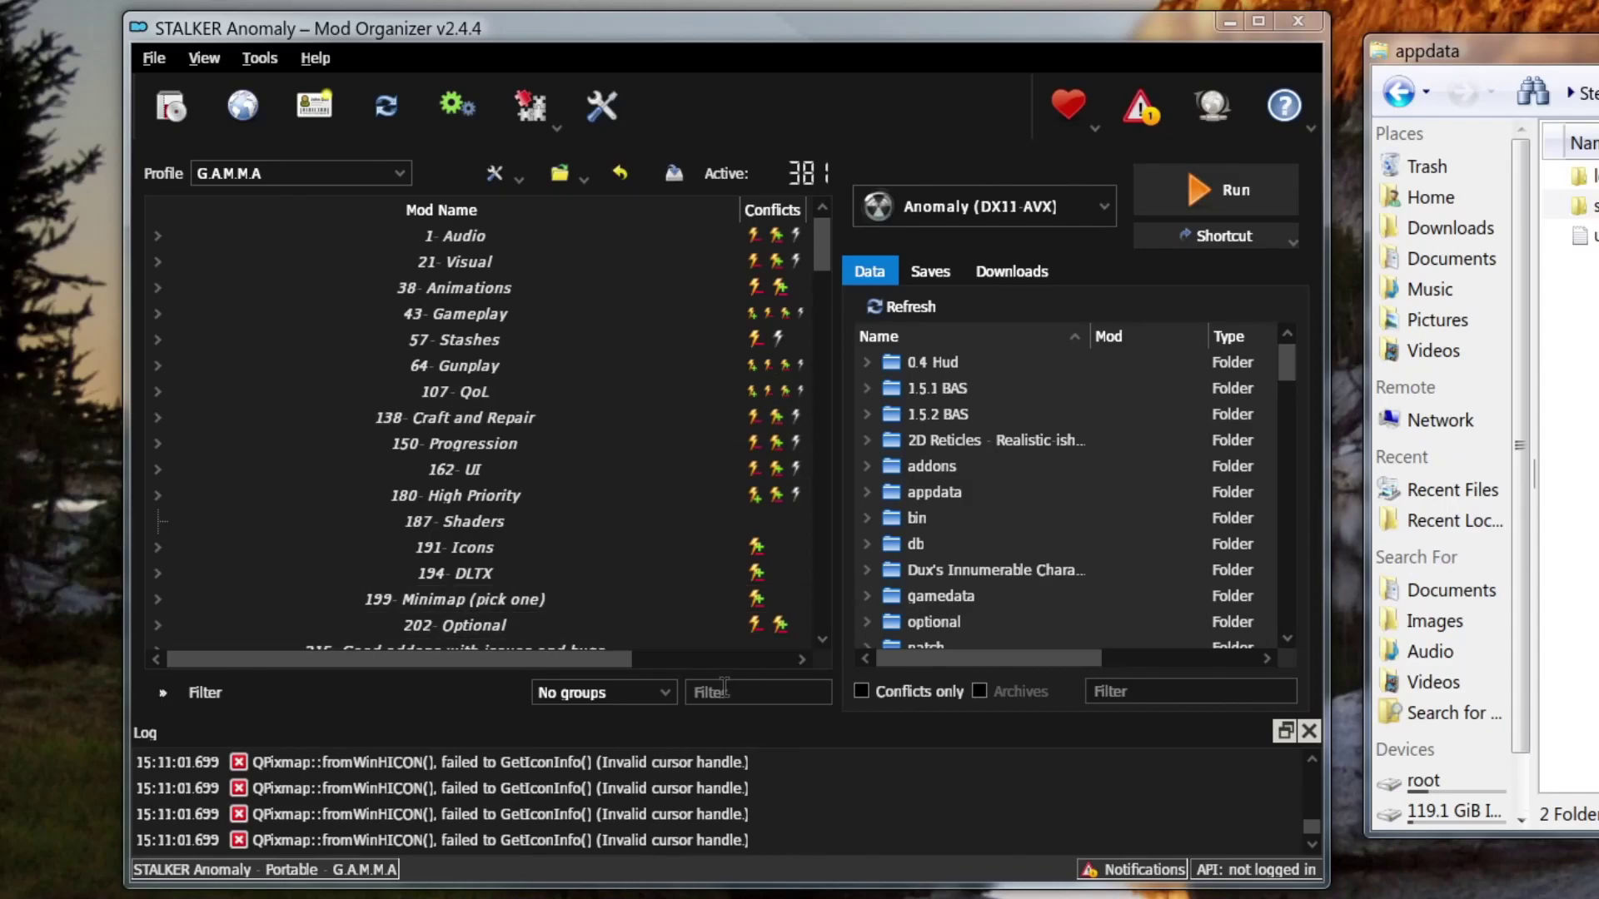
- Filter the mod list by 'ascii' and disable Screen Space Shaders 15.0
click(725, 686)
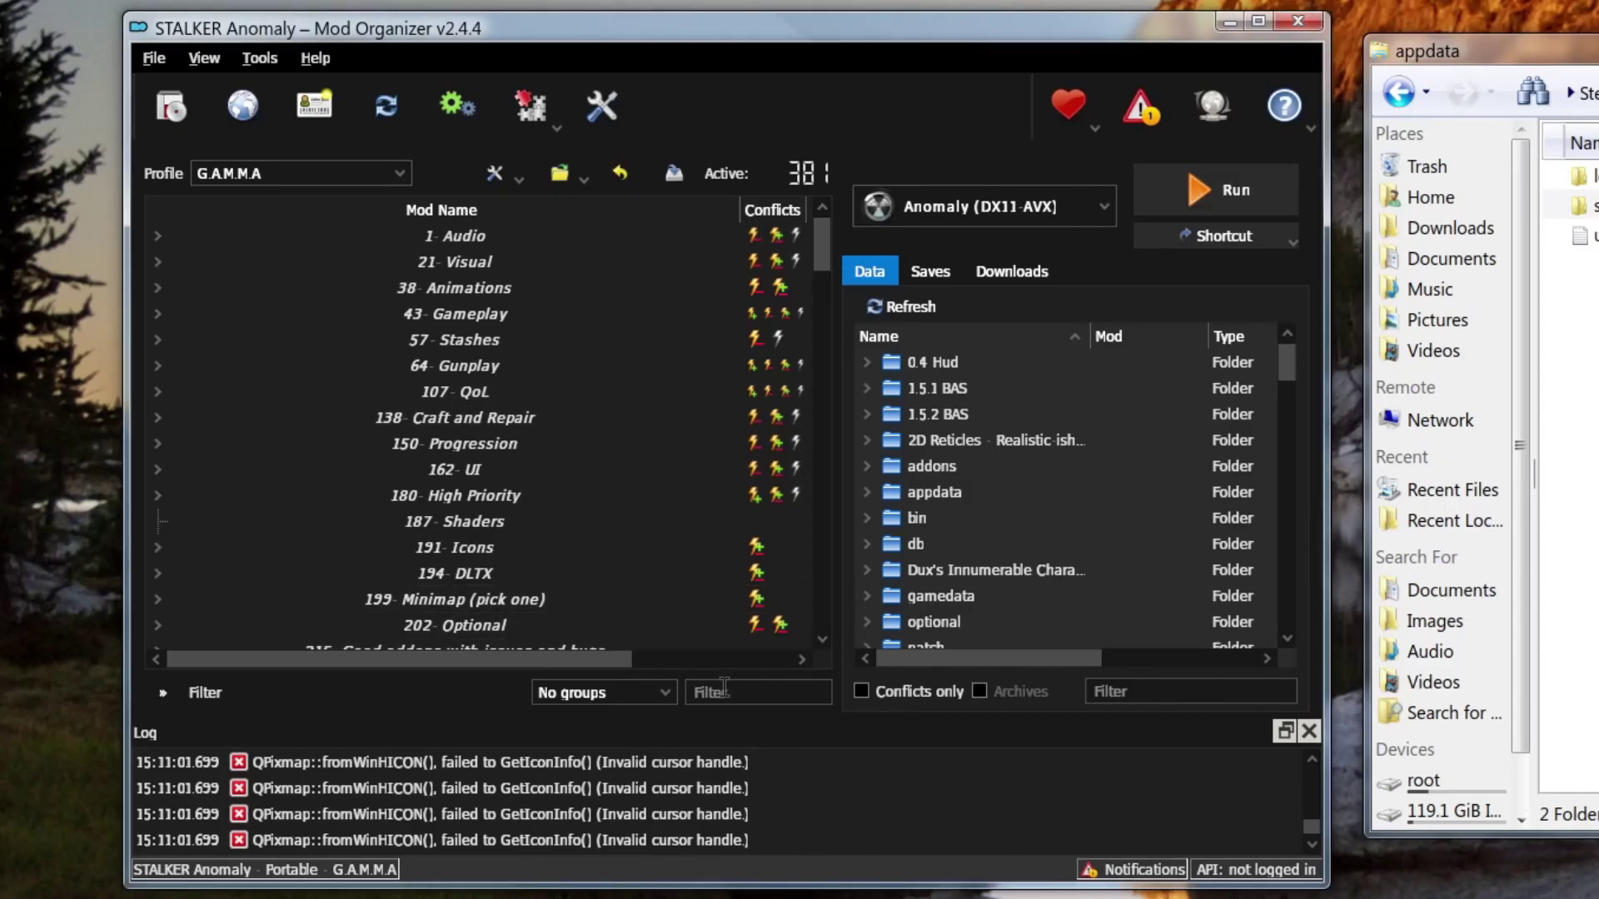
text(as)
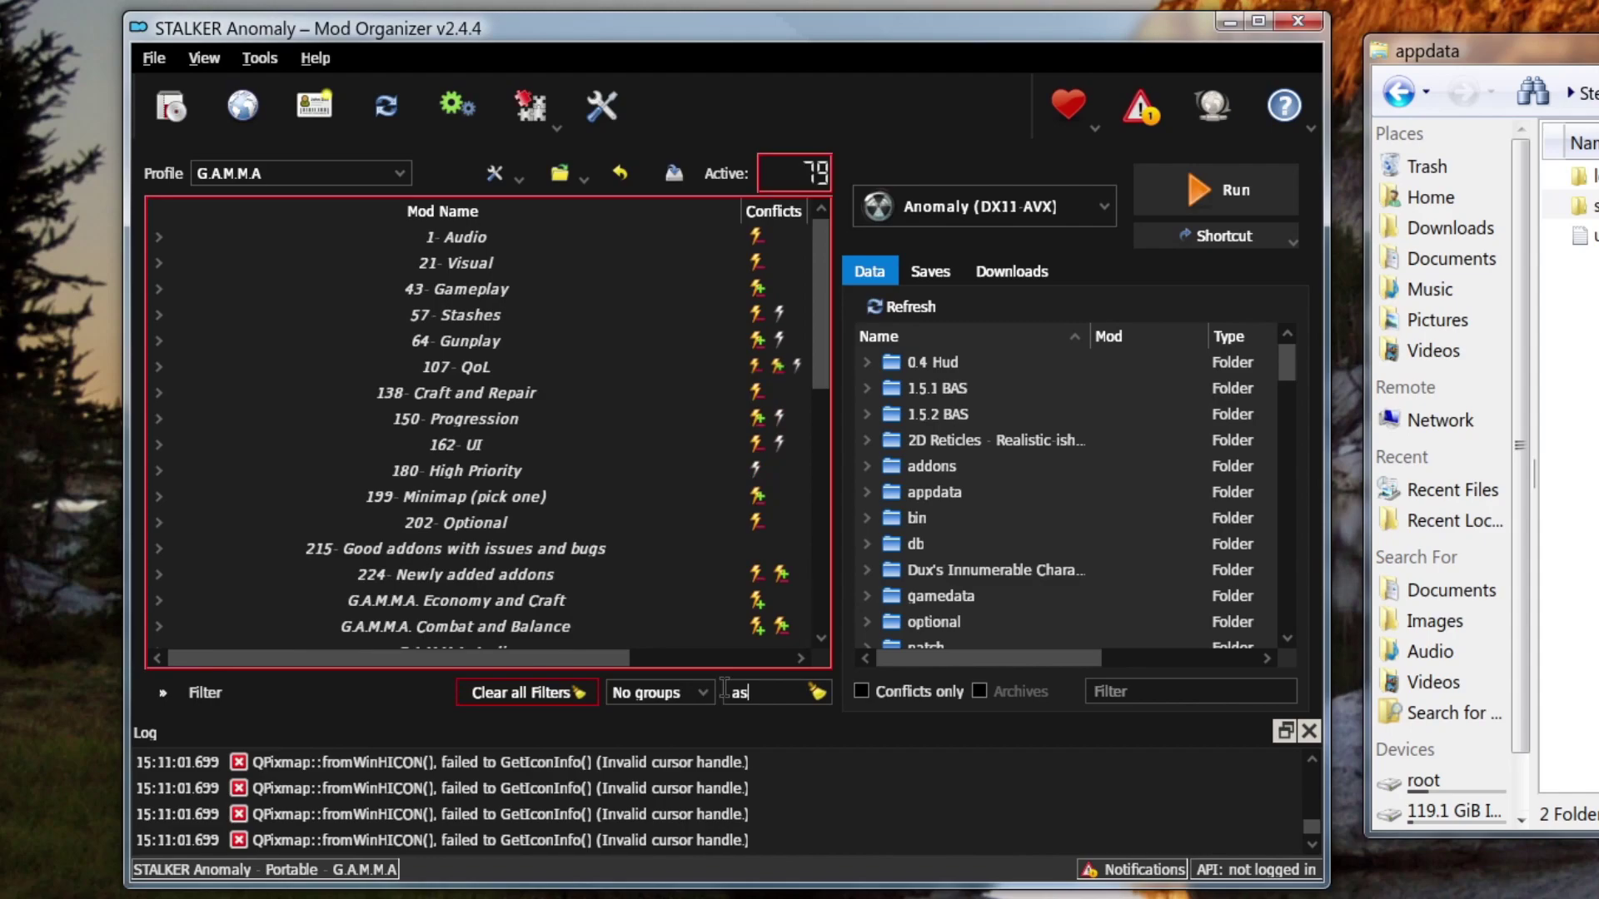
text(cii)
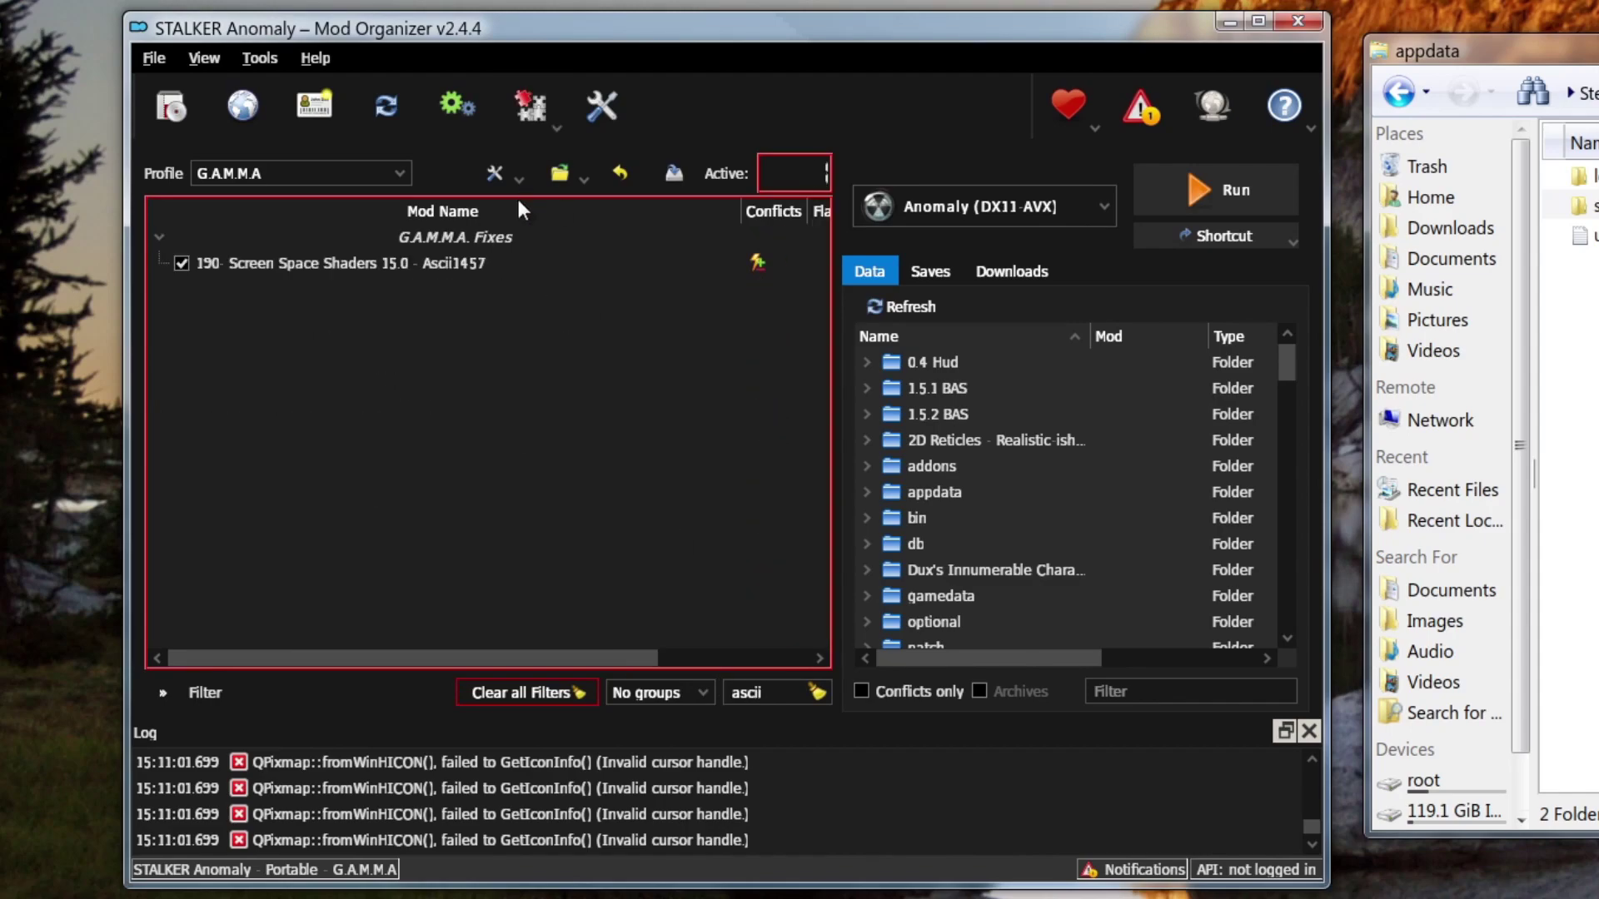
click(218, 260)
click(181, 264)
- Search the mod list for 'shaders cumul' and check the G.A.M.M.A. group
click(769, 683)
text(s)
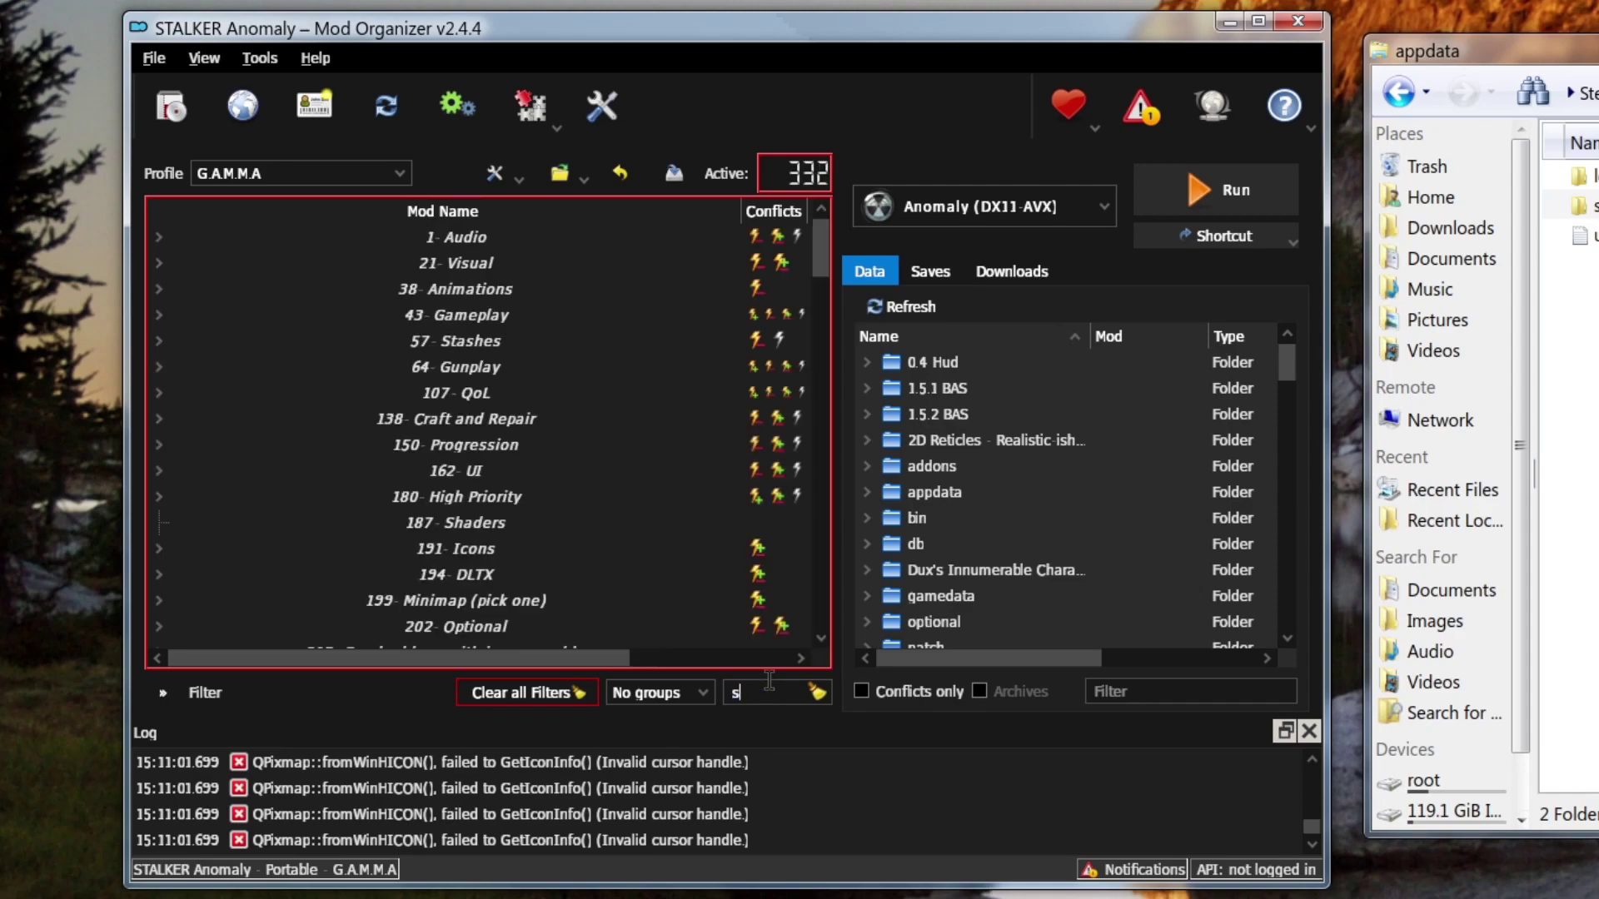
text(haders cumul)
click(159, 236)
click(159, 236)
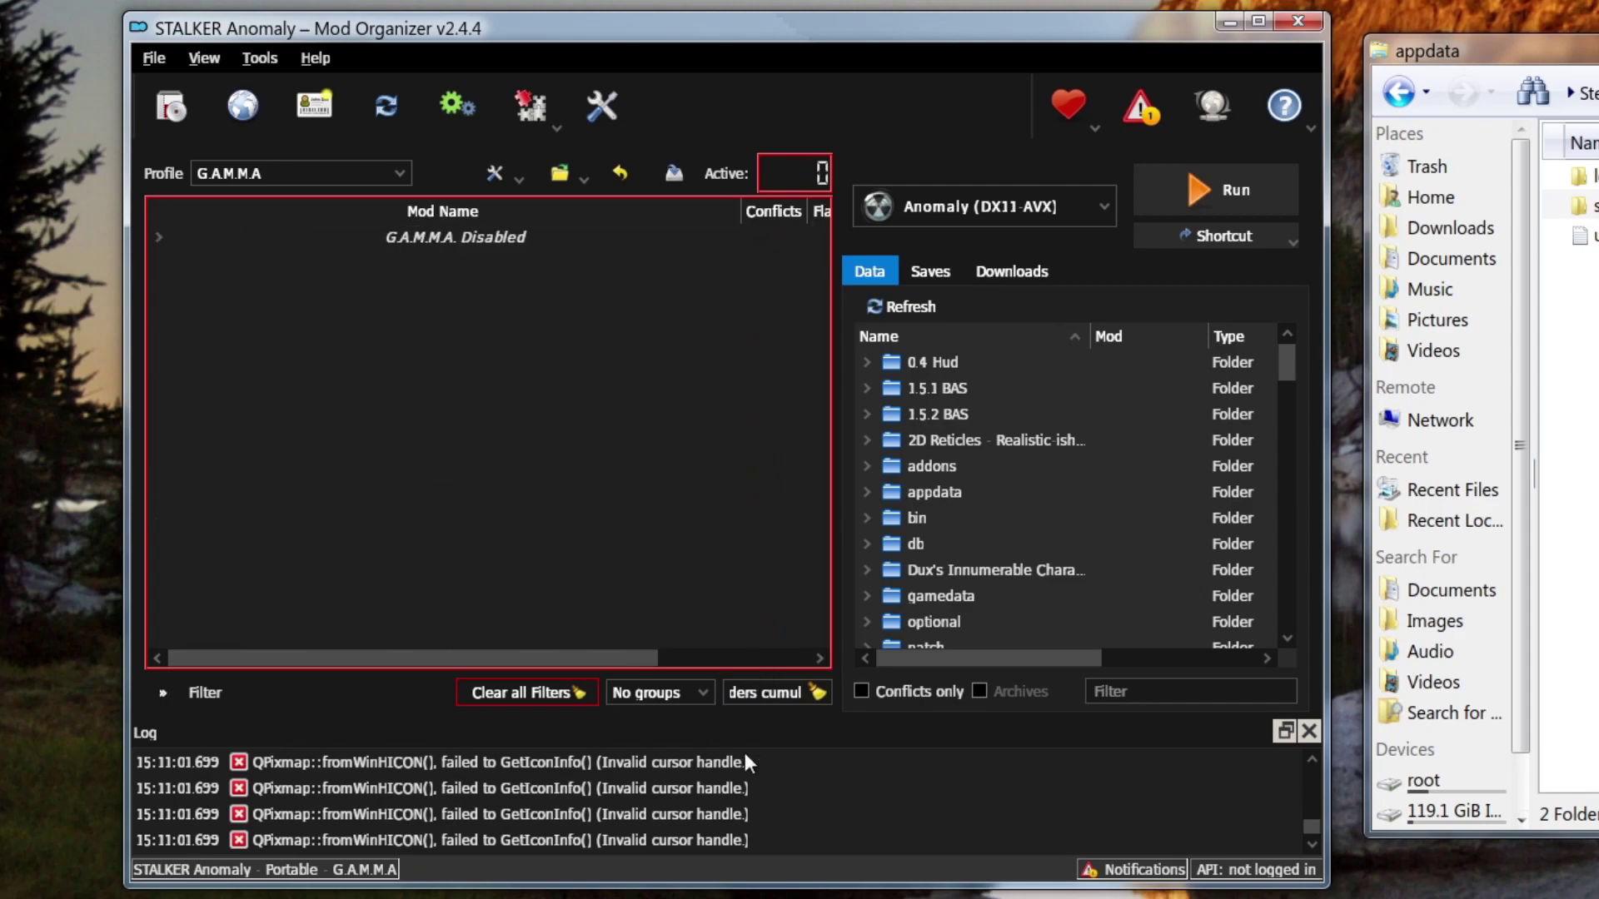
- Replace the filter with 'nvg' and bring up the Beef's NVG context menu
triple_click(772, 692)
key(BackSpace)
text(nvg)
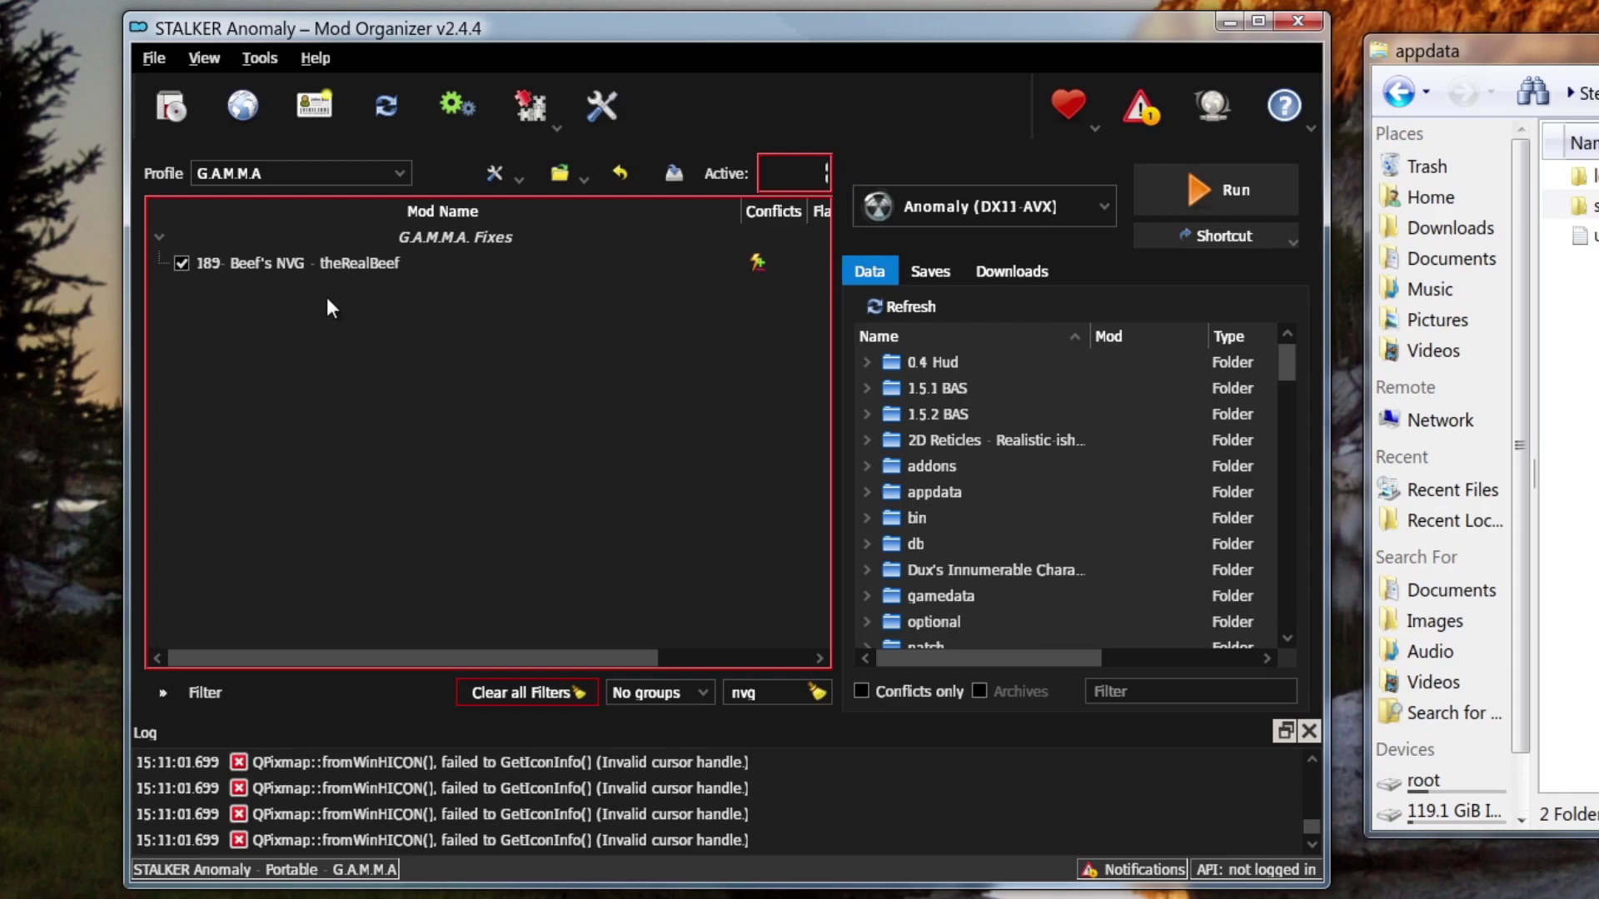
right_click(362, 262)
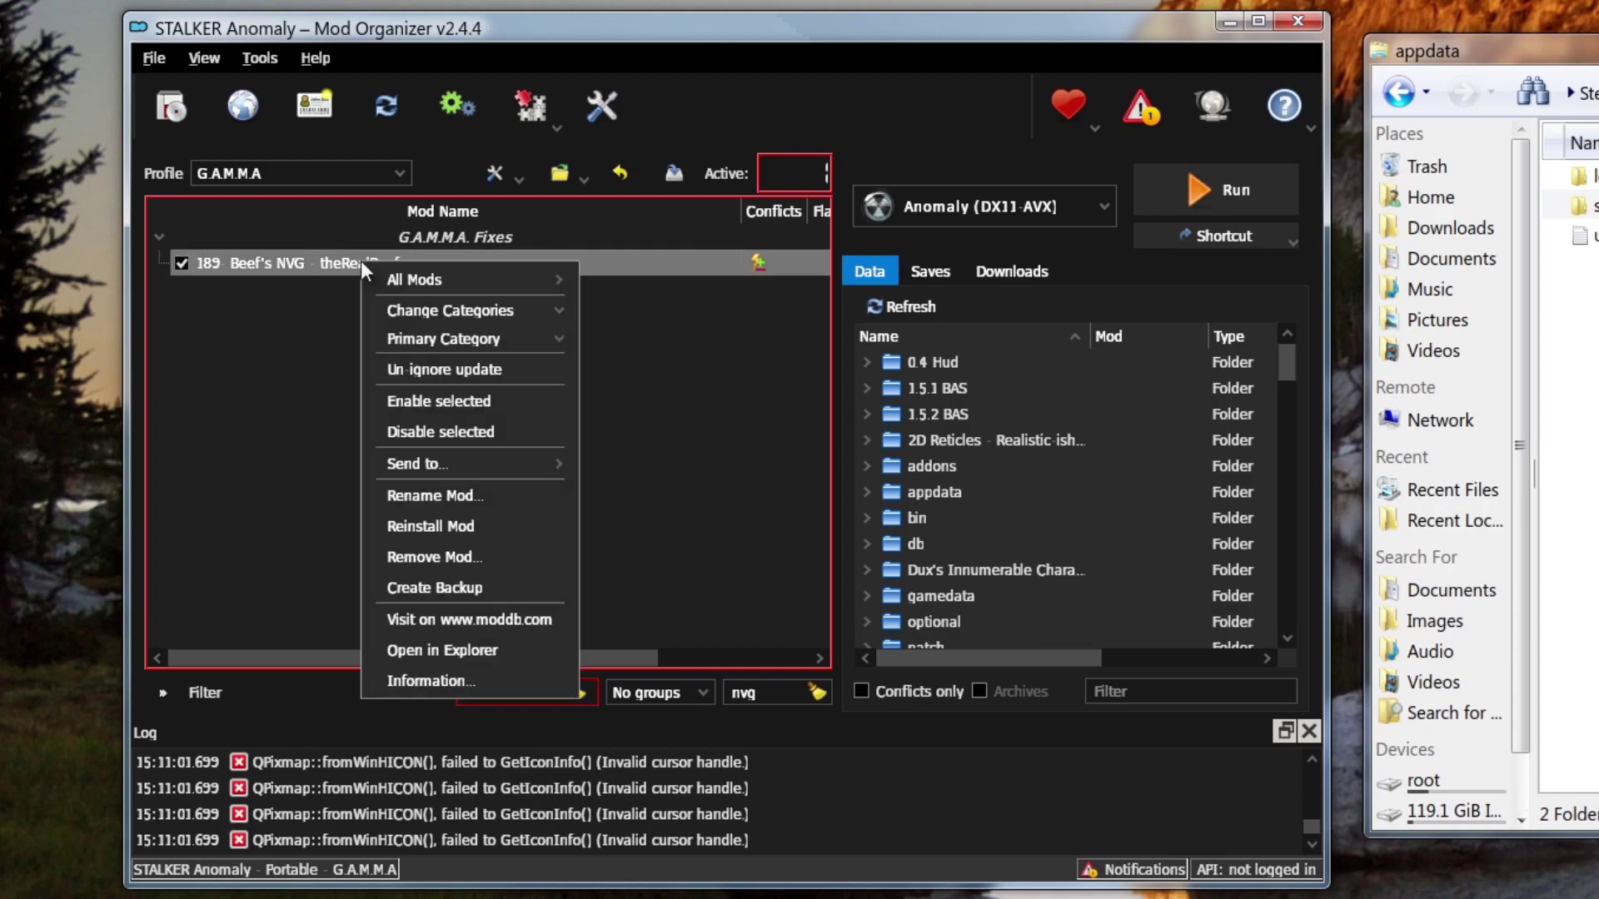
- Reinstall Beef's NVG over the existing copy, clear all filters and launch the game
click(438, 529)
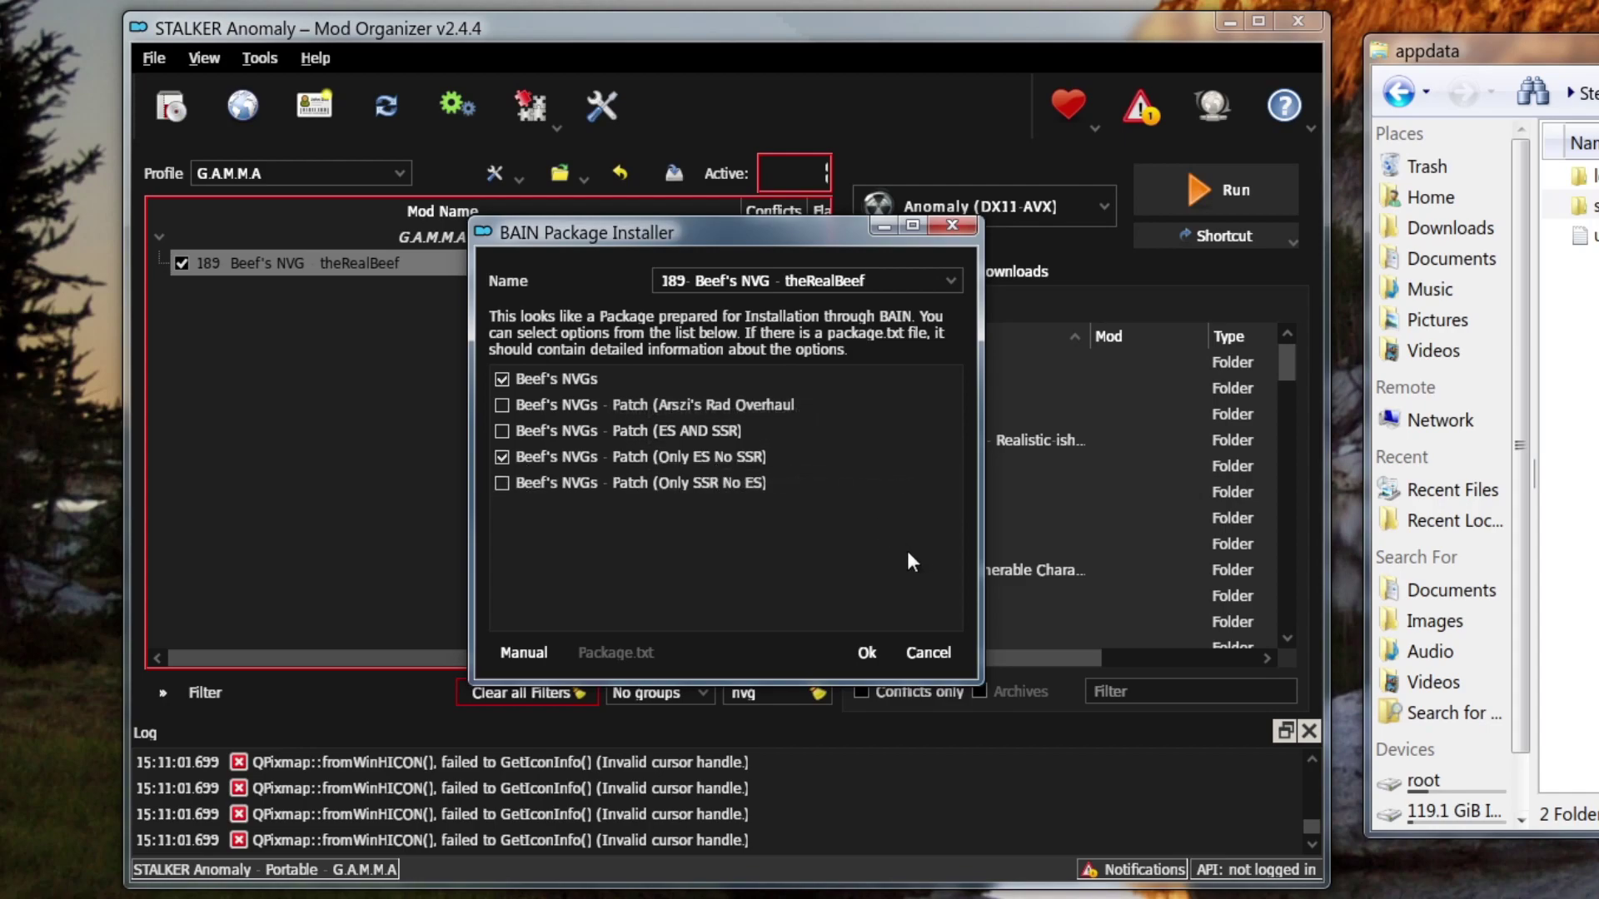
click(863, 651)
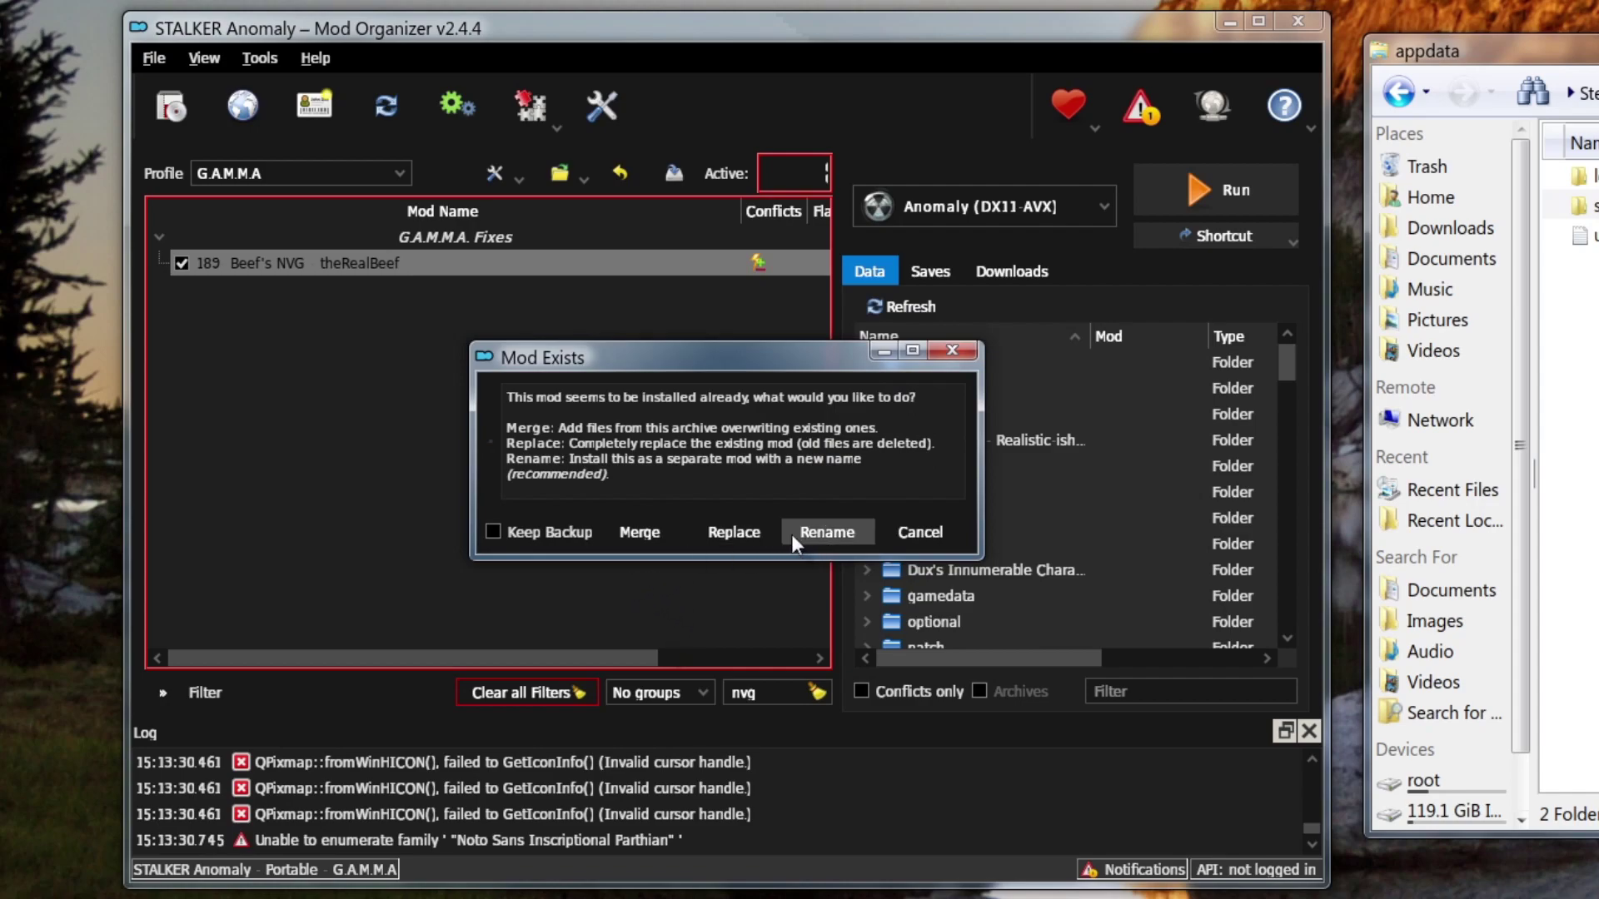
click(729, 533)
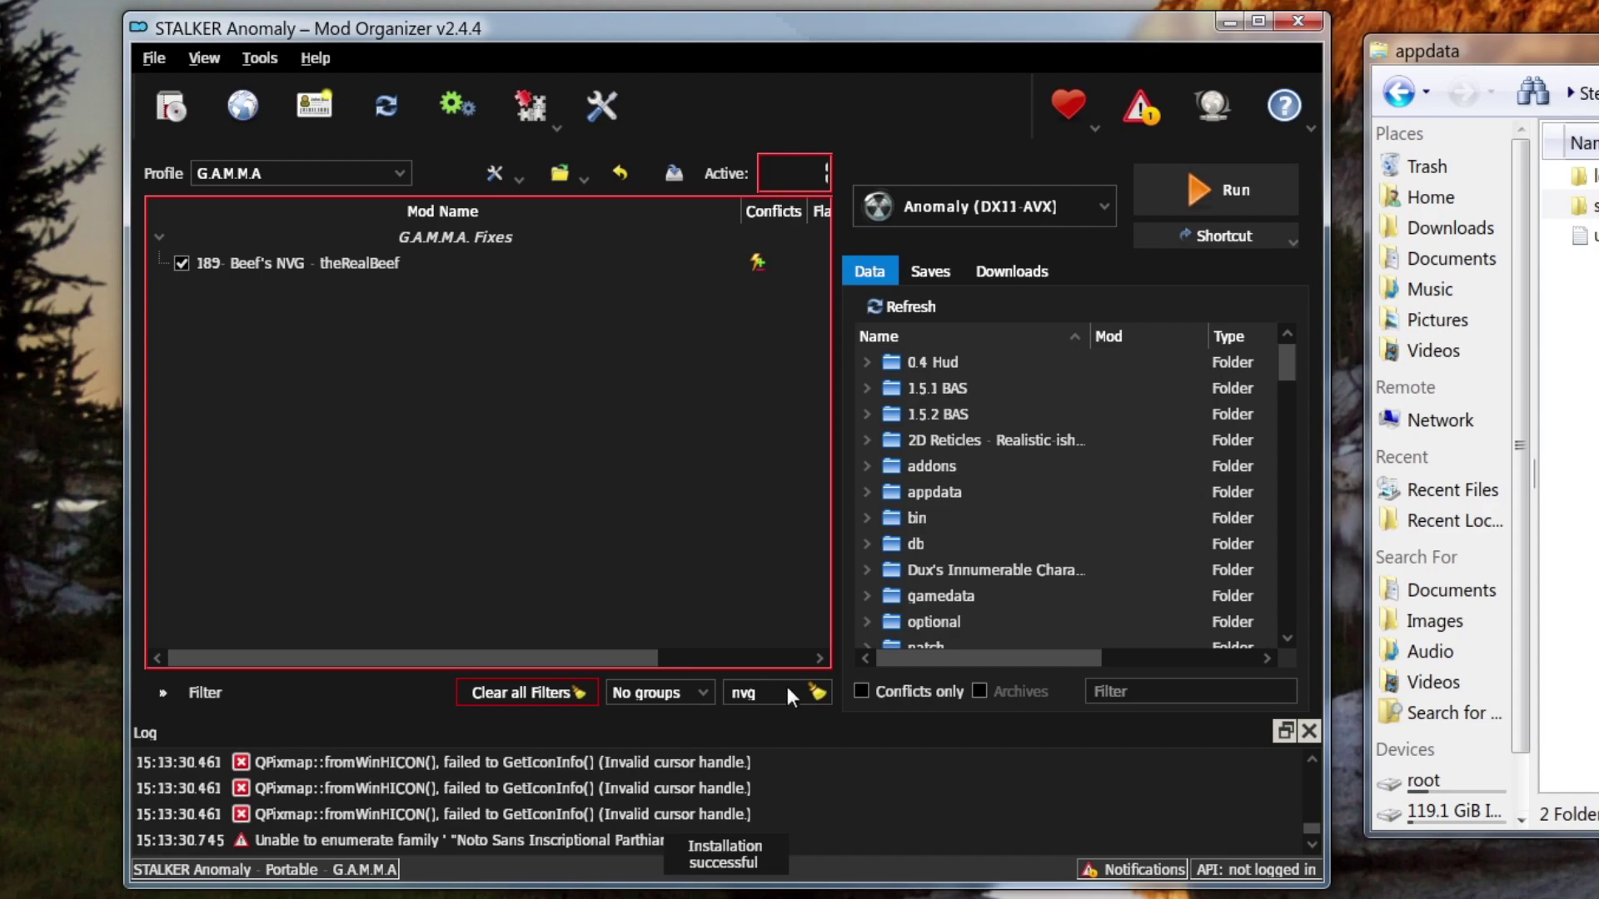
click(523, 692)
click(1214, 178)
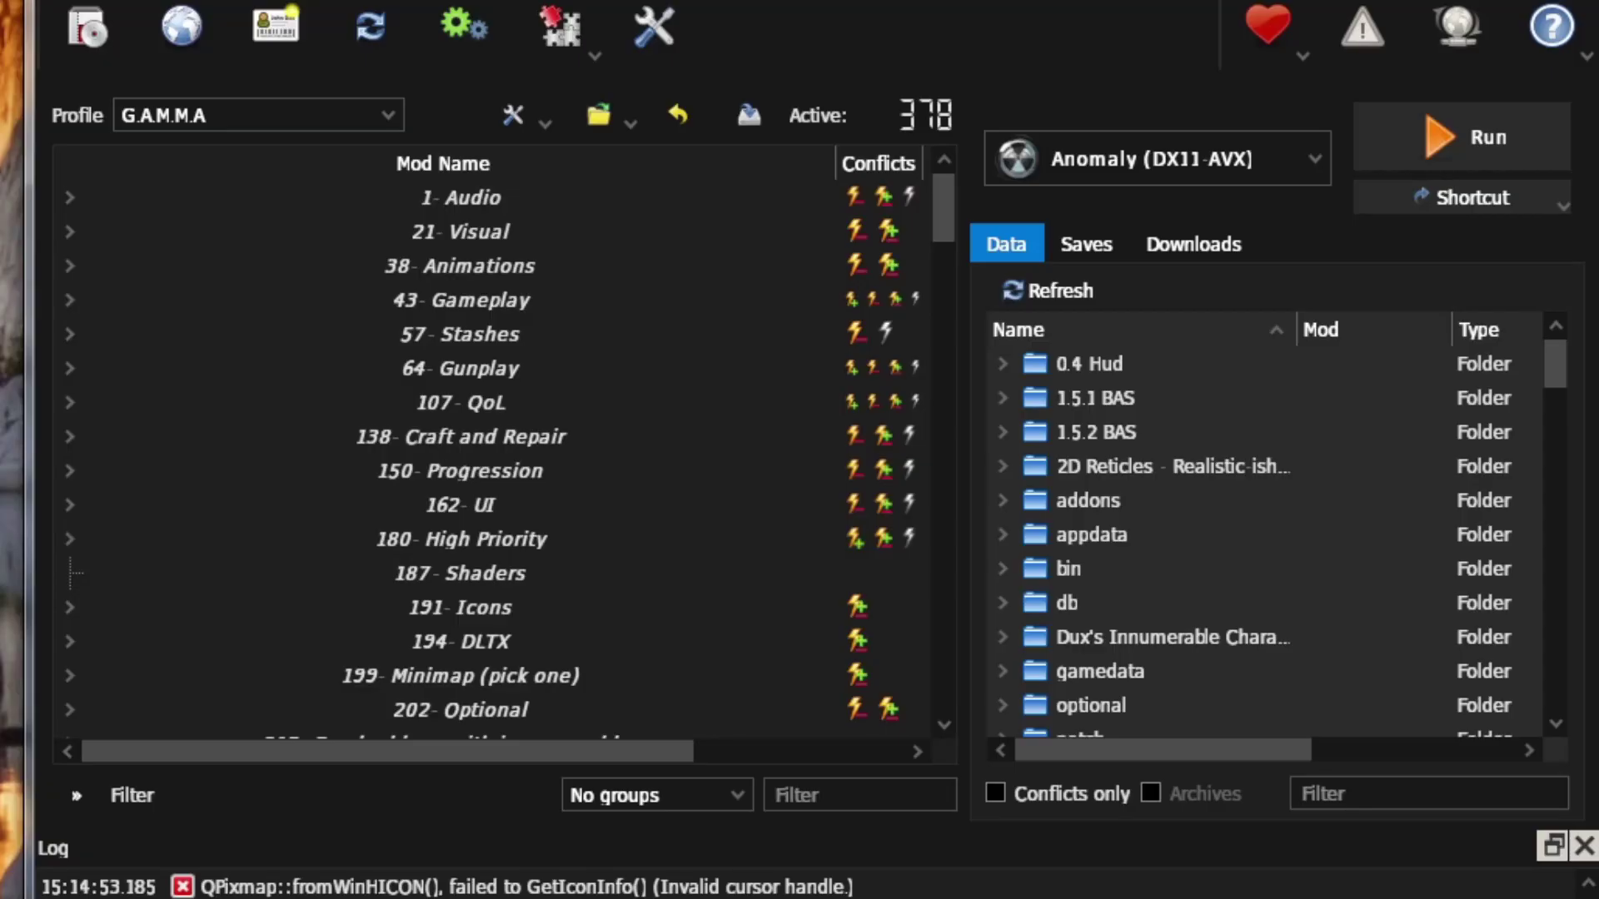
- Filter the mod list by 'shade' to review the shader mods, then select that filter text
click(823, 797)
text(shade)
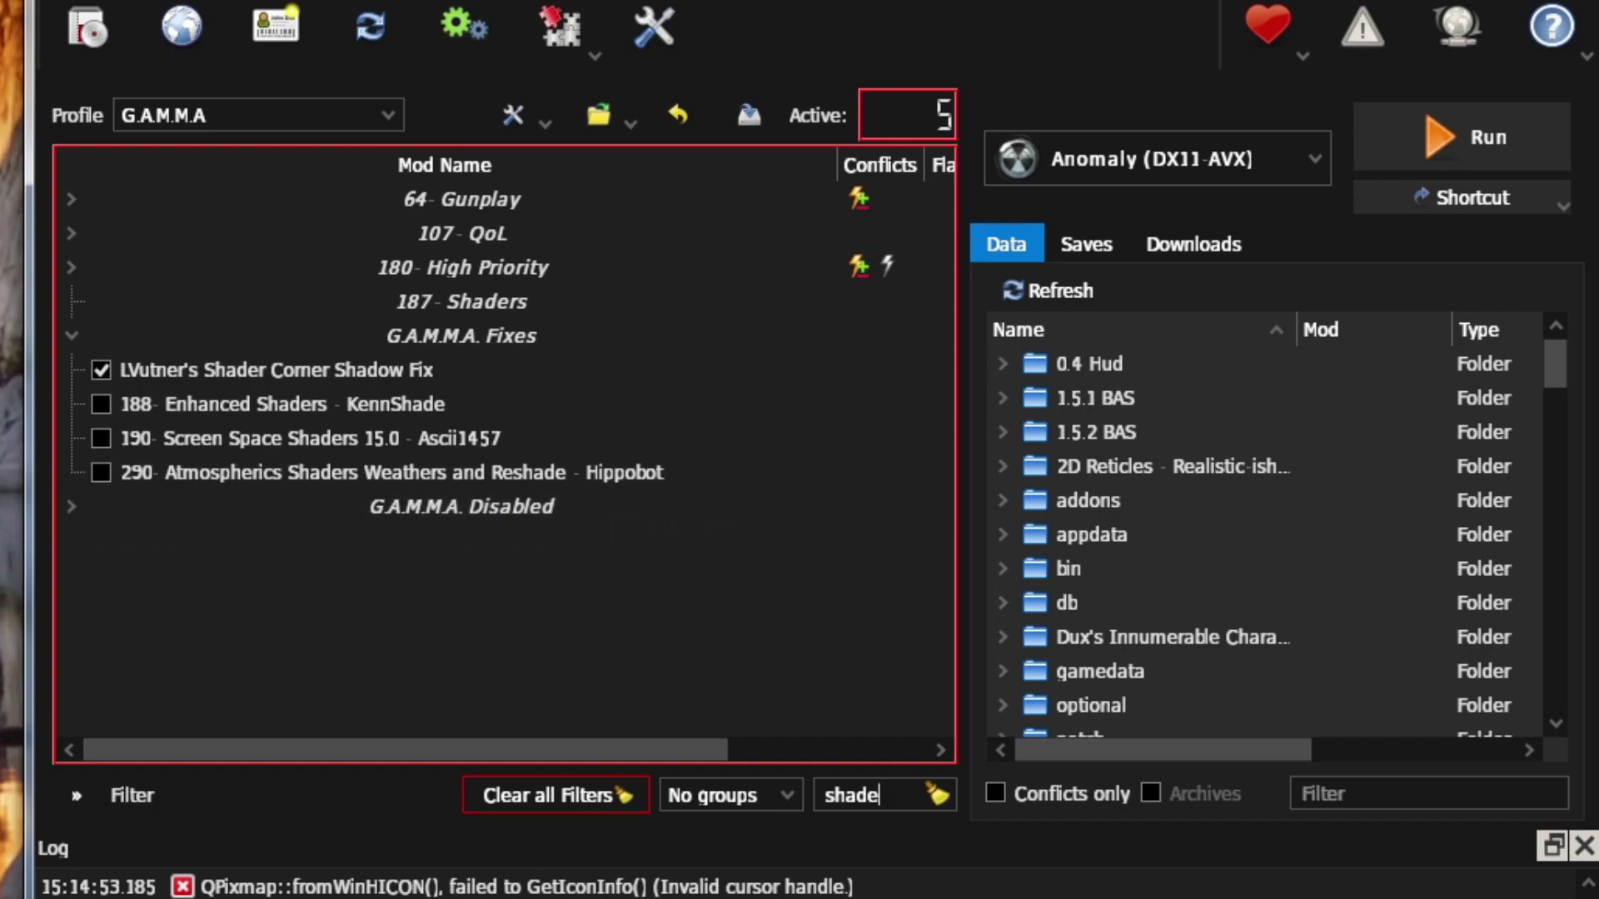
double_click(868, 787)
- Filter for 'nvg' and reinstall Beef's NVG with only the Beef's NVGs component, choosing Replace
text(nvg)
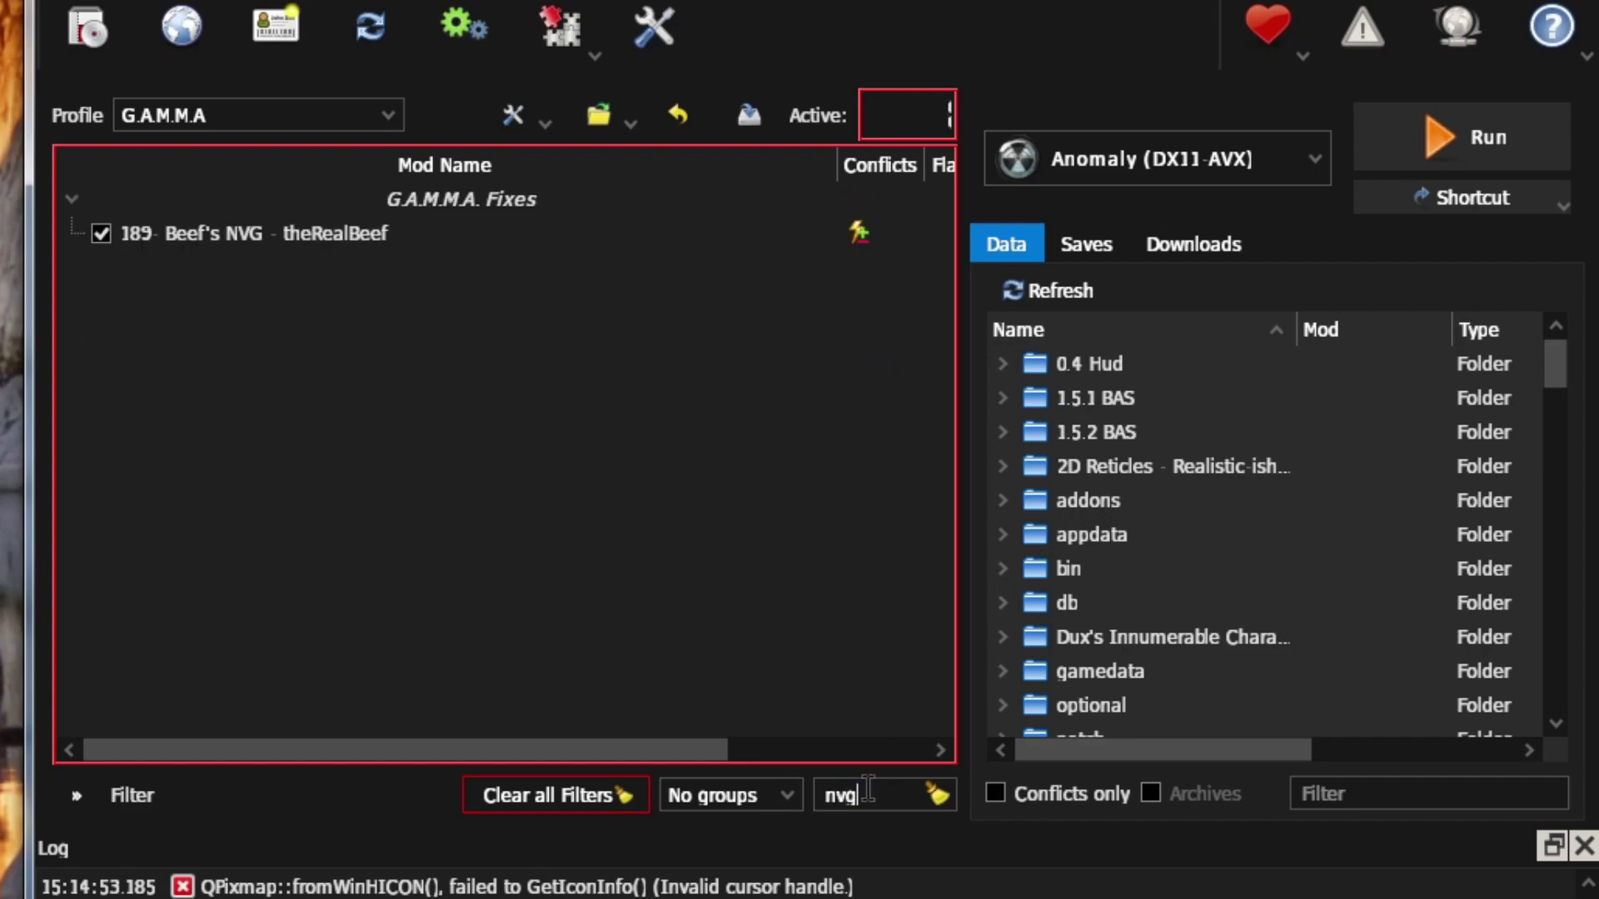
right_click(220, 230)
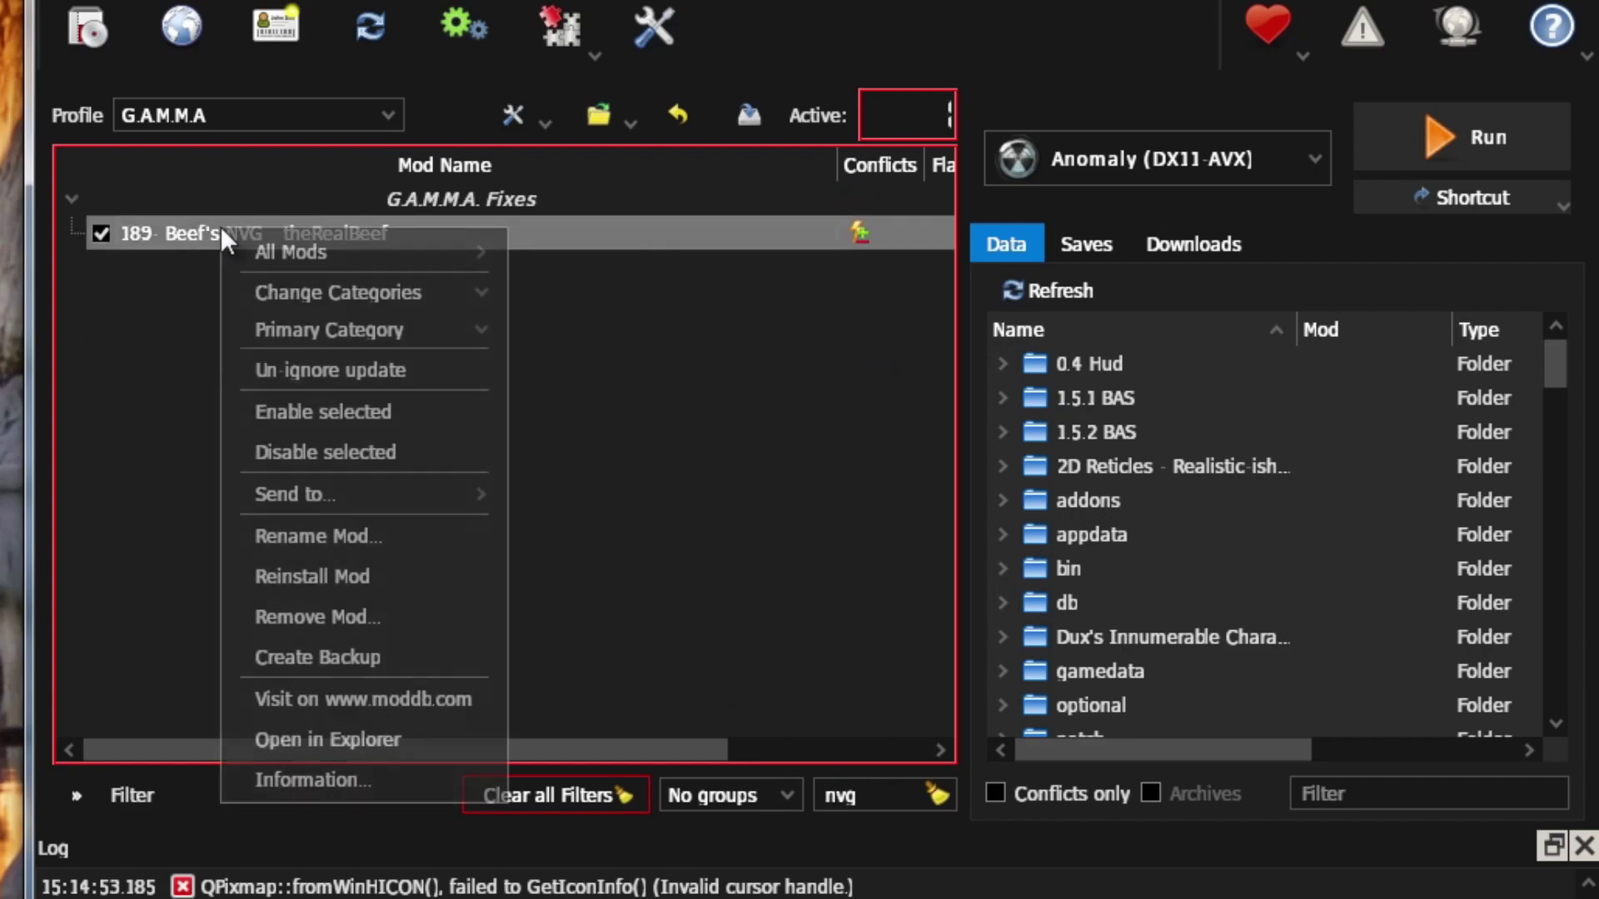
click(265, 573)
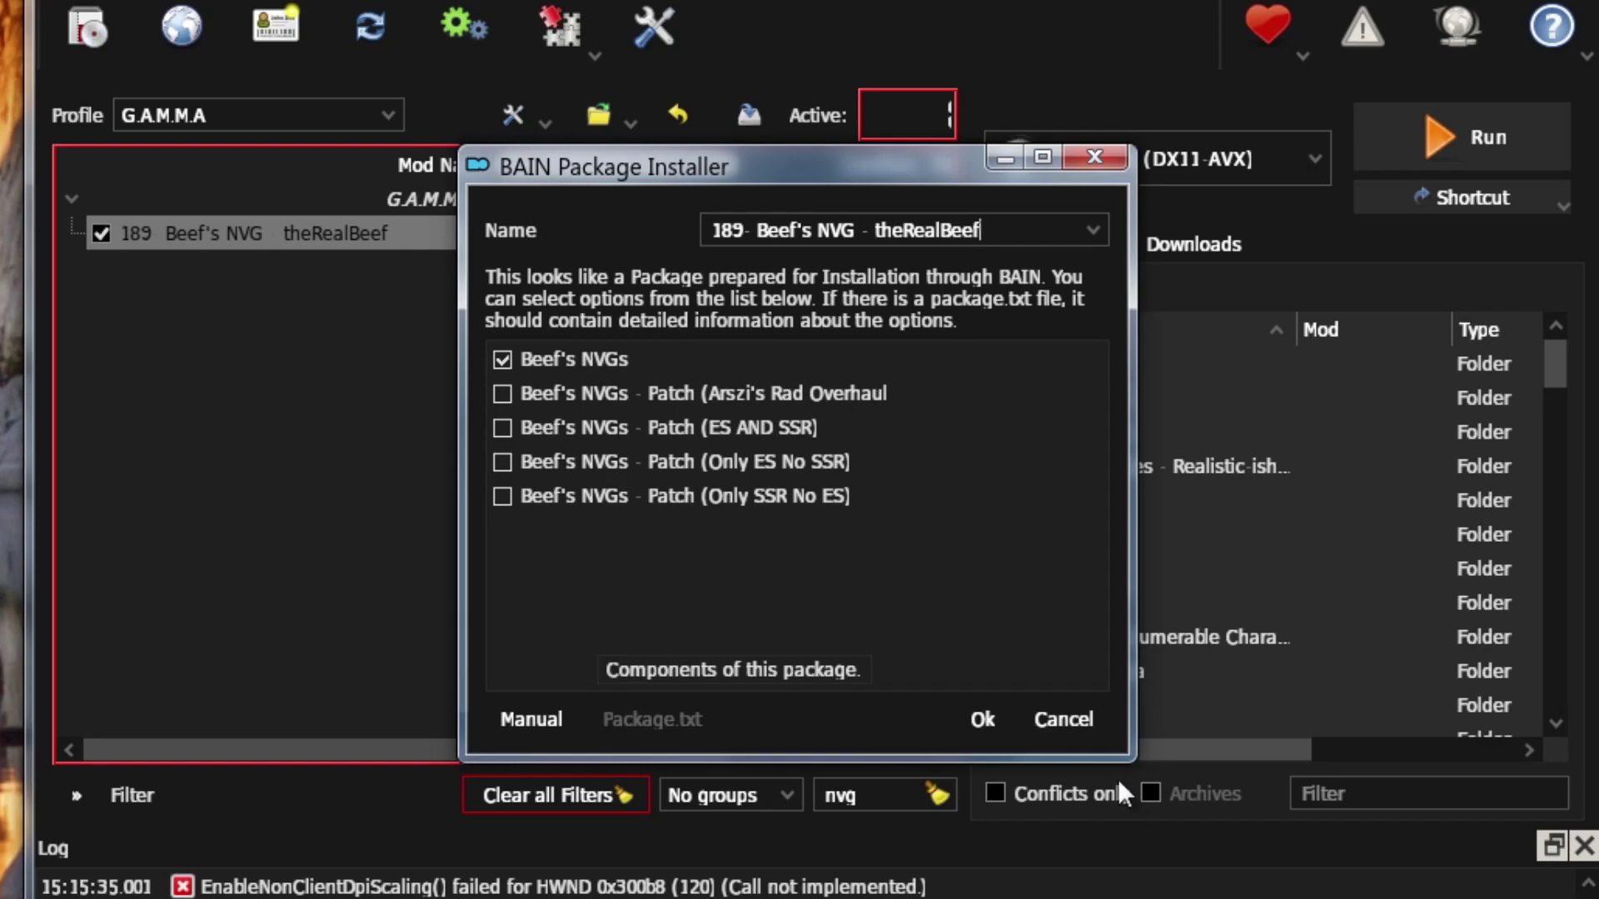
click(1002, 731)
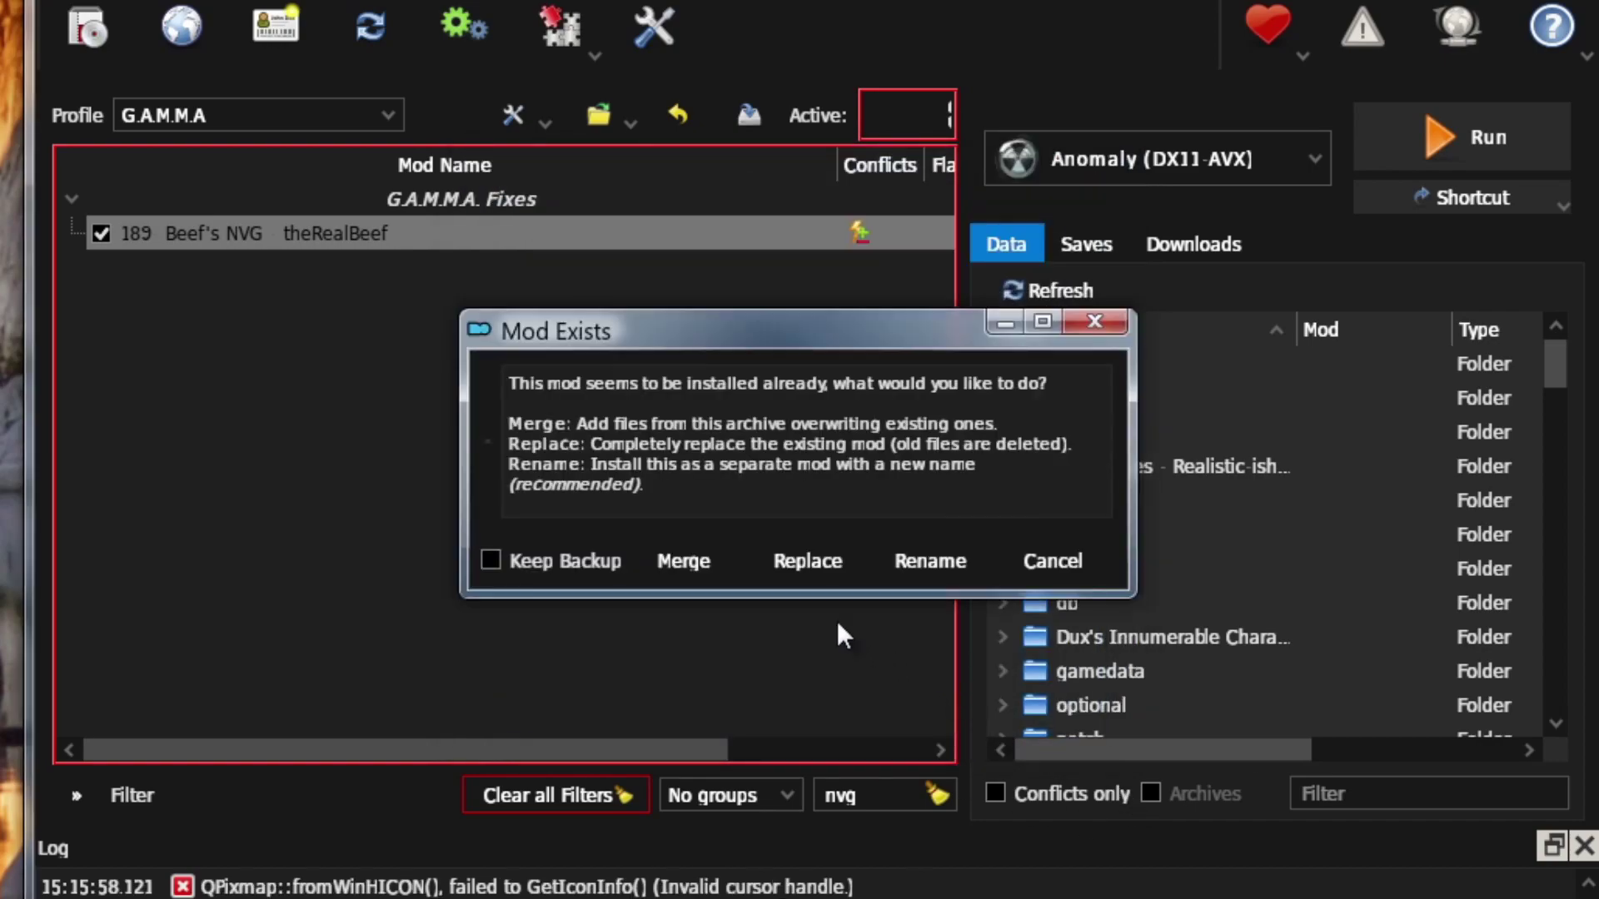
click(781, 563)
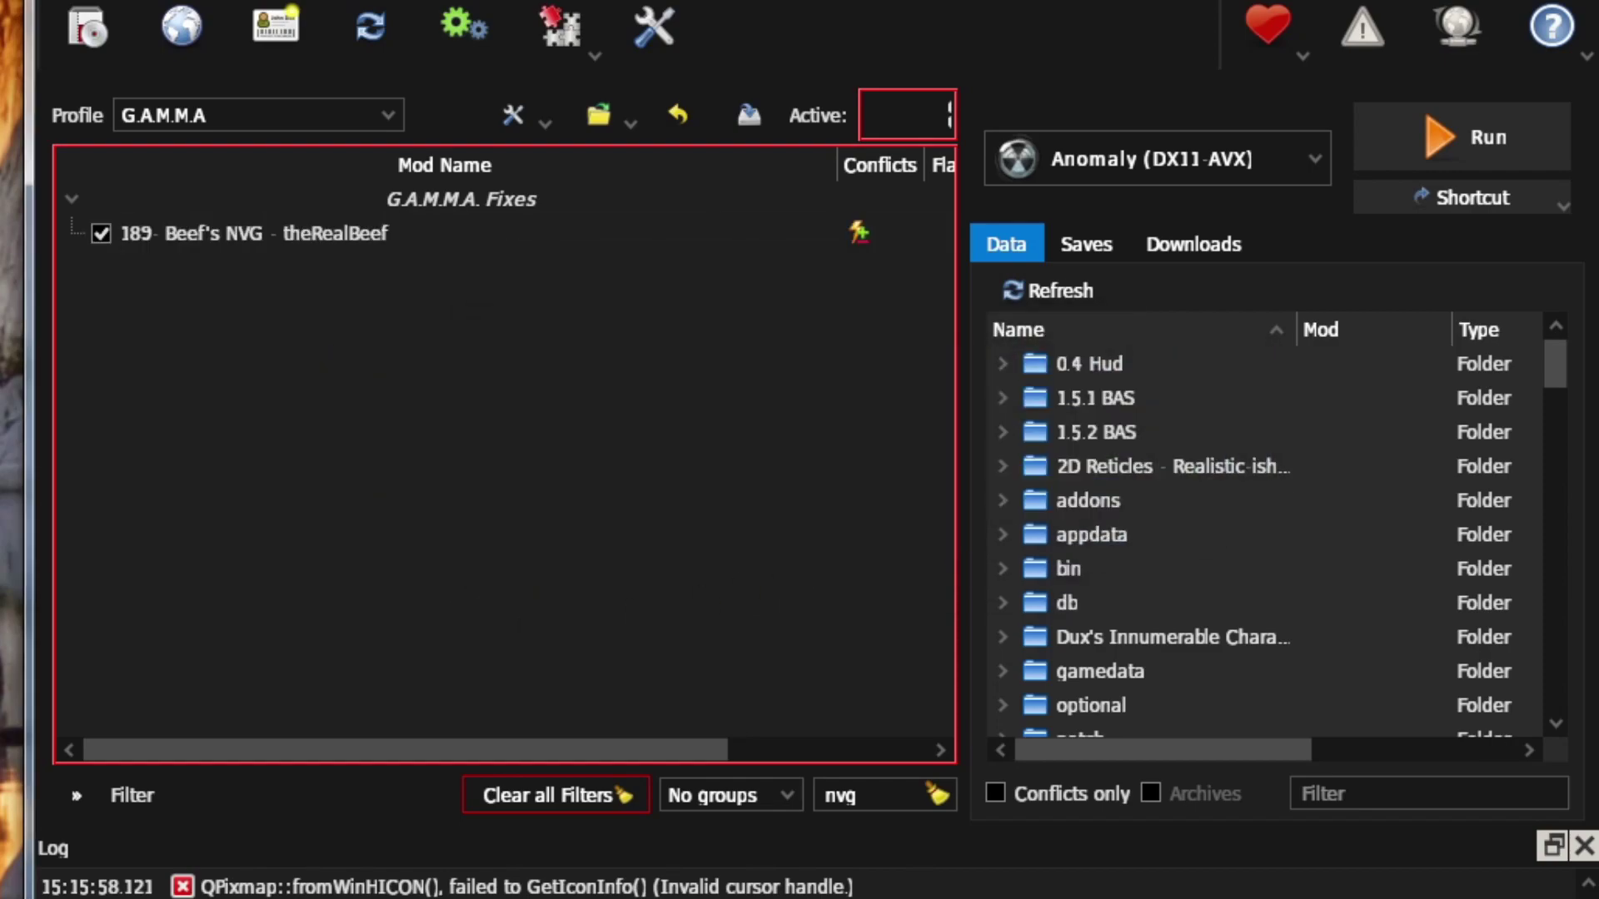